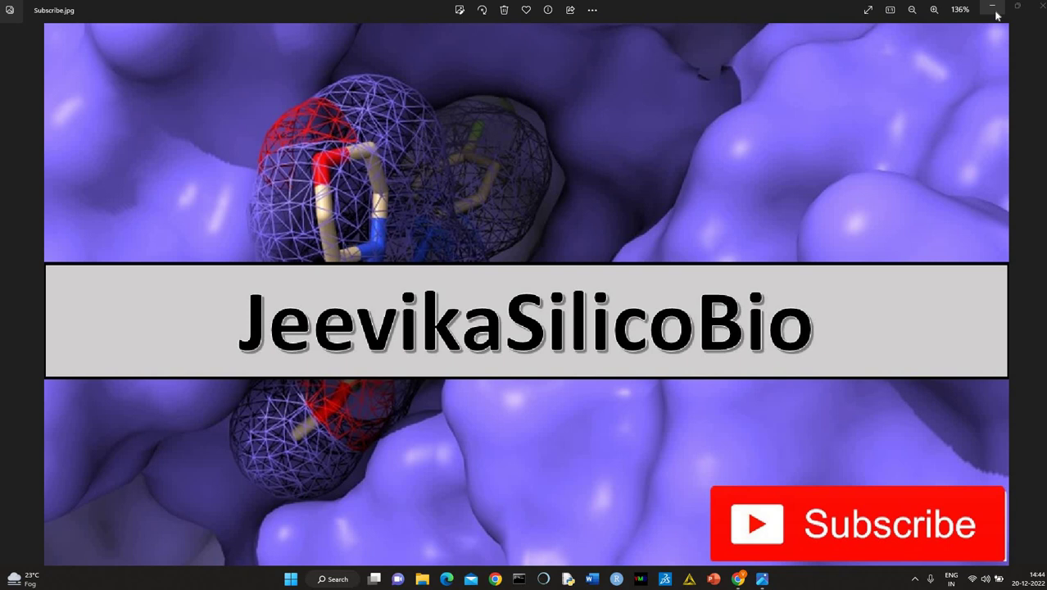
# Minimize the Subscribe.jpg picture in Photos to reveal the Google results for uniprot database
pyautogui.click(995, 12)
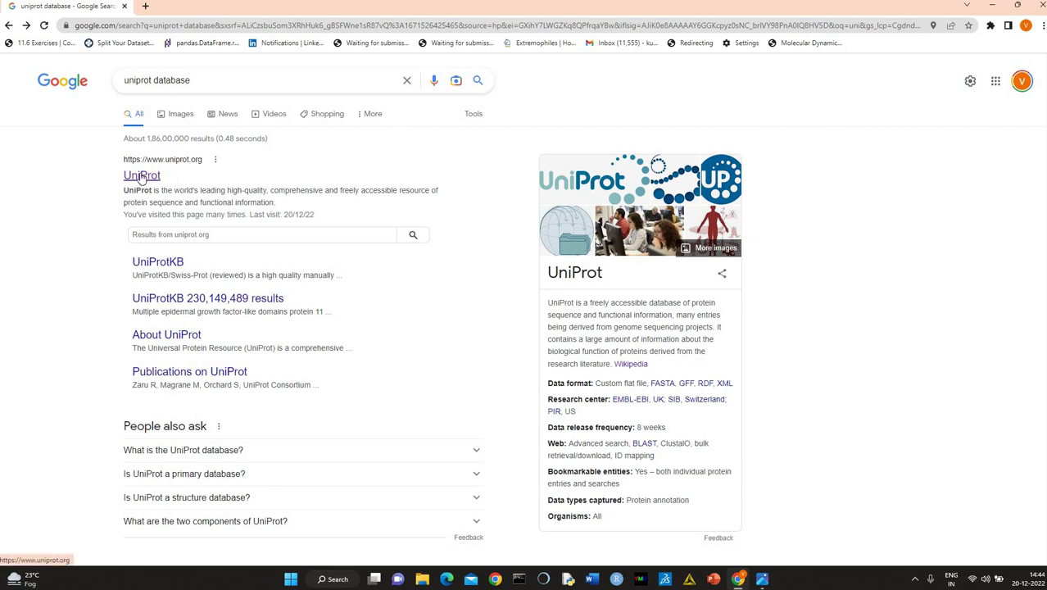
# Open the uniprot.org link at the top of the Google results
pyautogui.click(142, 177)
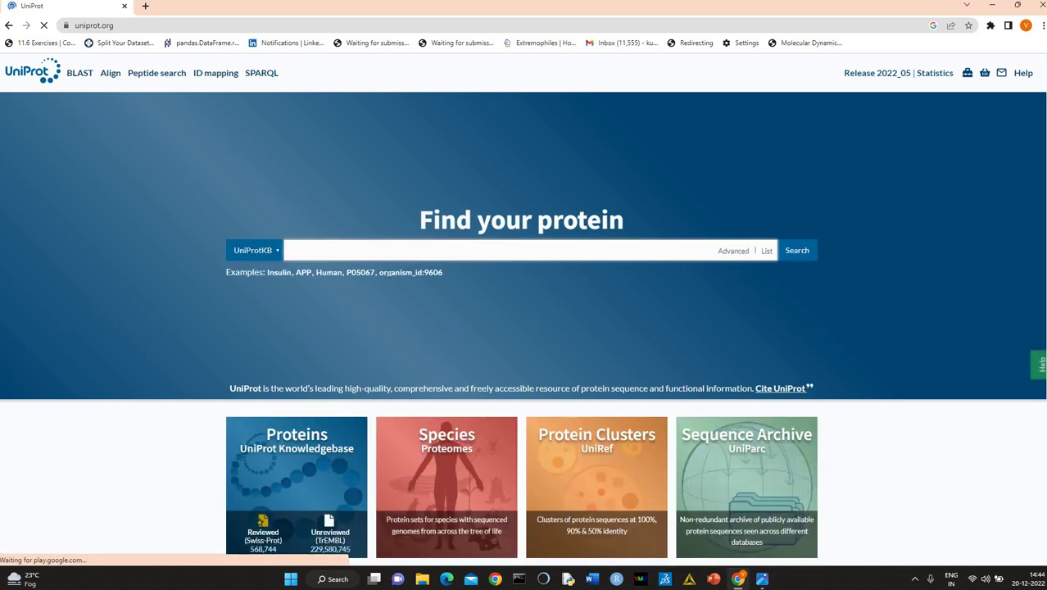
pyautogui.scroll(-2, 500, 257)
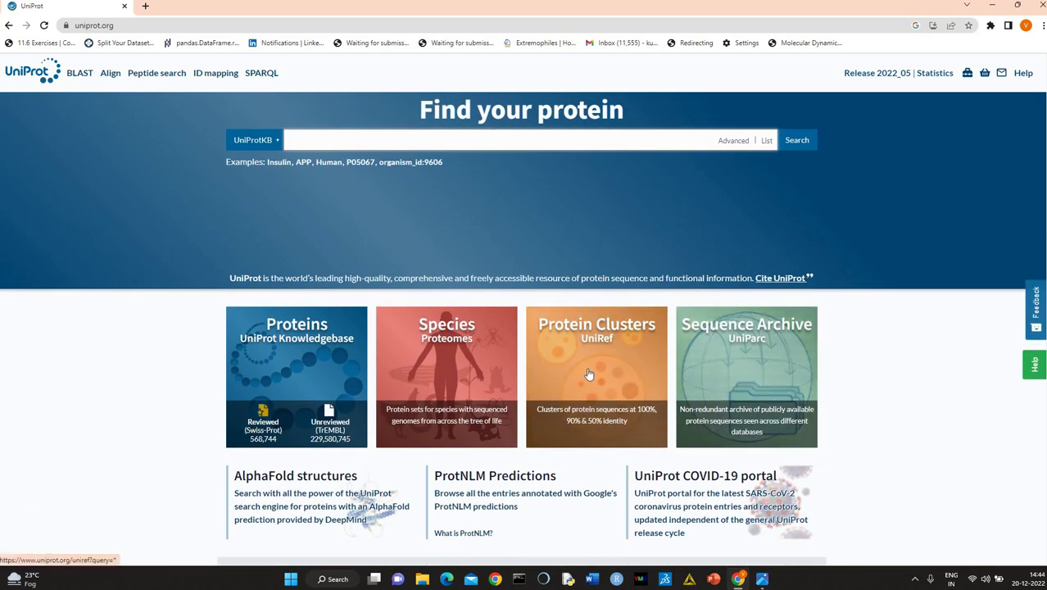
pyautogui.scroll(-2, 431, 417)
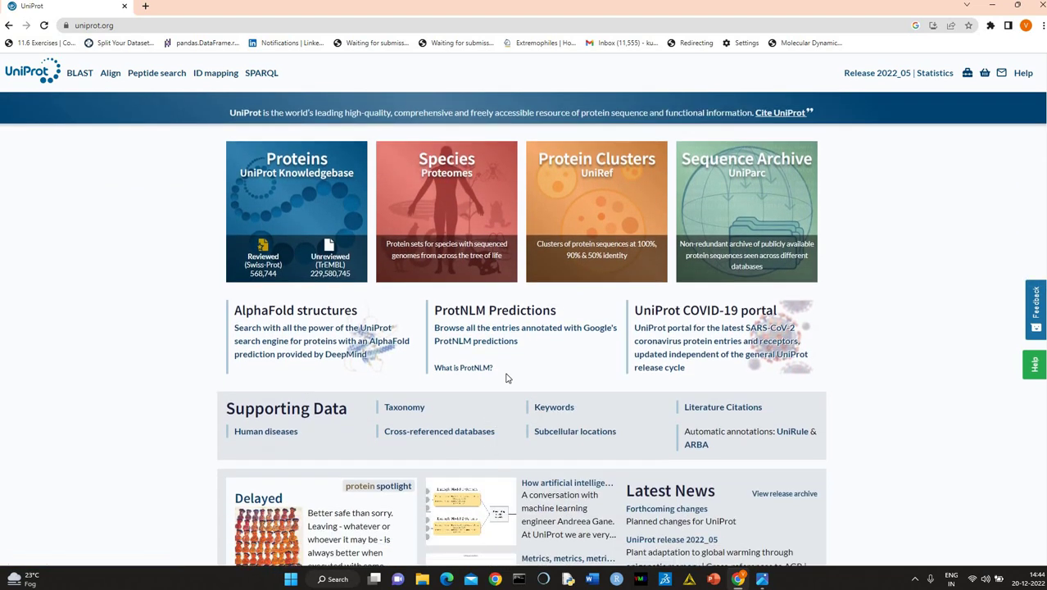
pyautogui.scroll(-2, 352, 369)
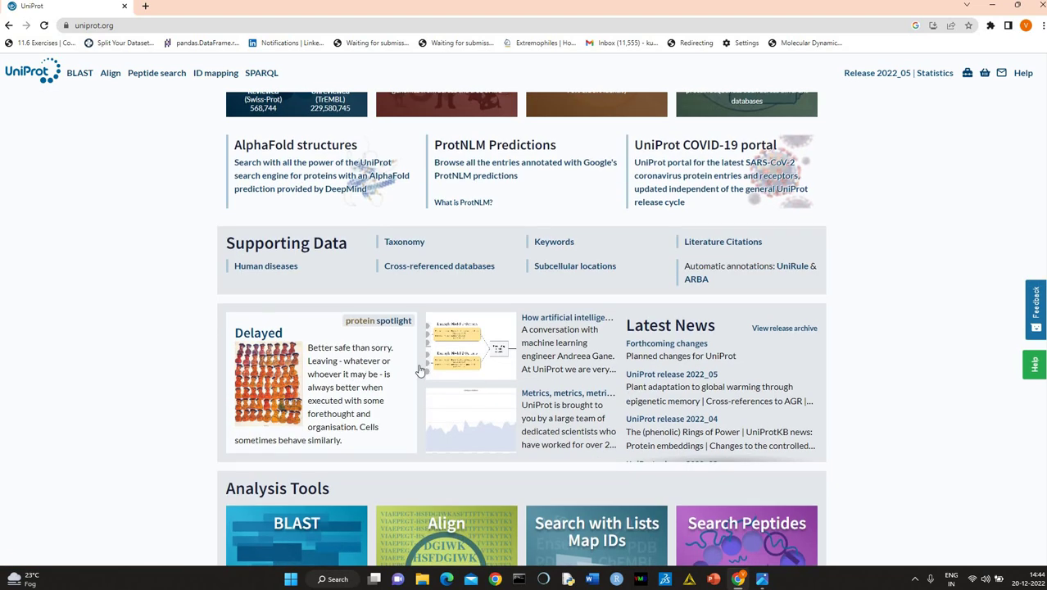
pyautogui.scroll(-1, 393, 382)
pyautogui.scroll(-1, 401, 385)
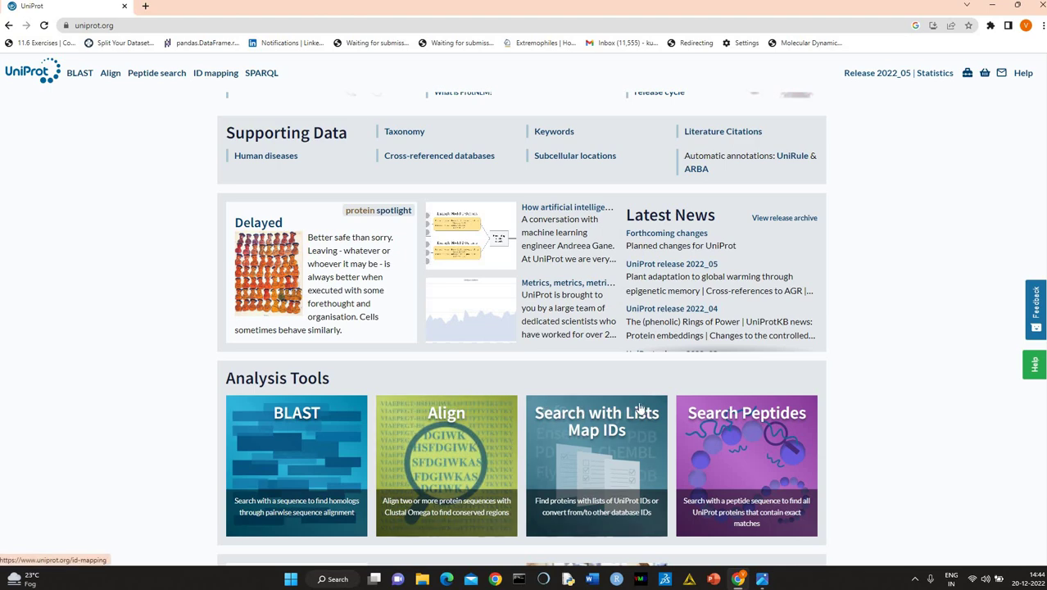
pyautogui.scroll(-1, 643, 410)
pyautogui.scroll(5, 642, 408)
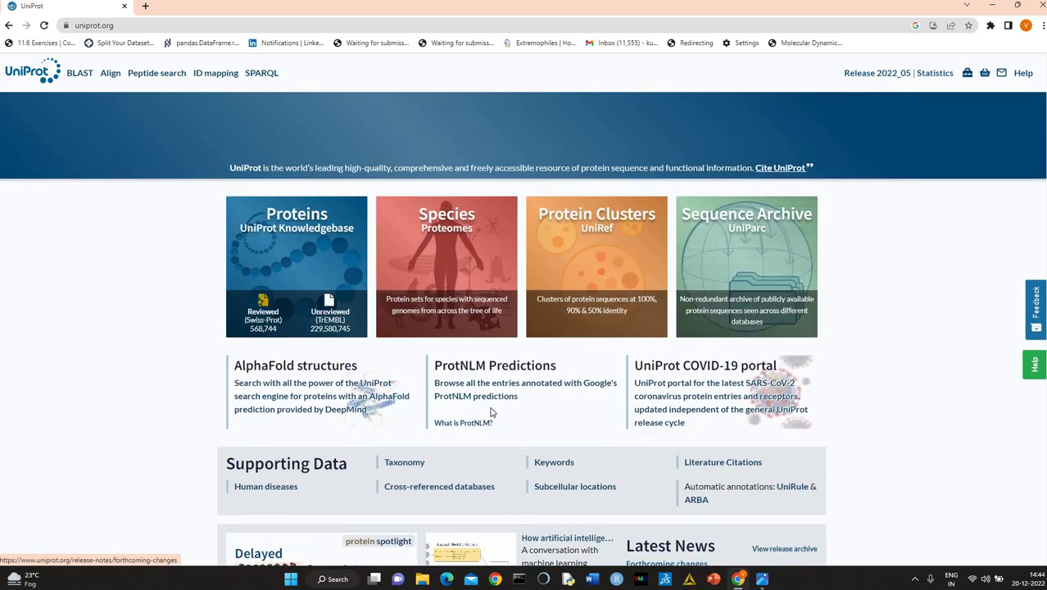
pyautogui.scroll(-2, 504, 414)
pyautogui.scroll(-2, 502, 410)
pyautogui.scroll(6, 497, 403)
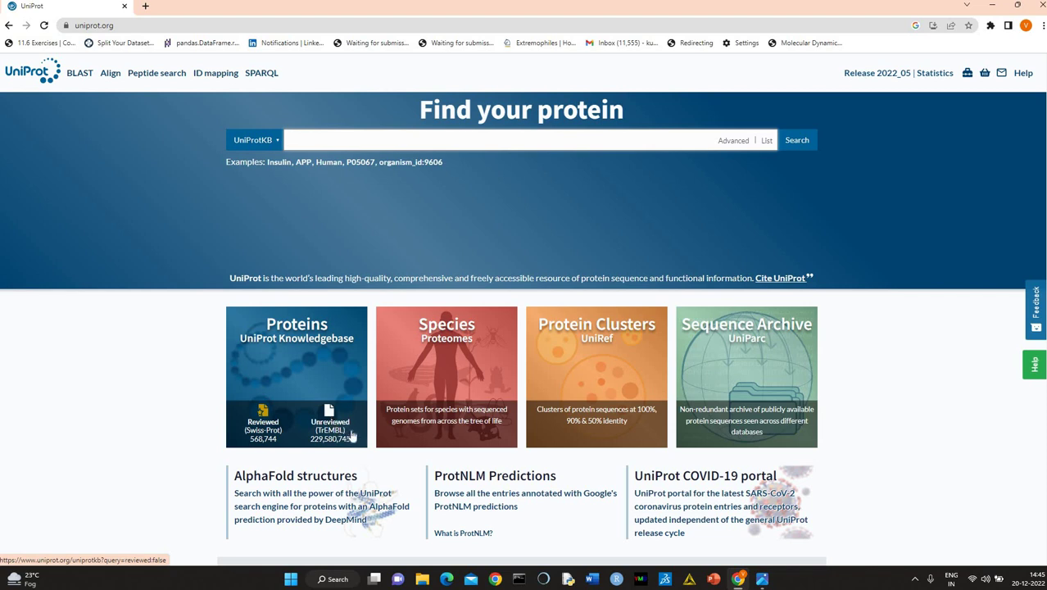
# Glance at the Unreviewed (TrEMBL) entries, then return to and browse the UniProt home page
pyautogui.click(353, 437)
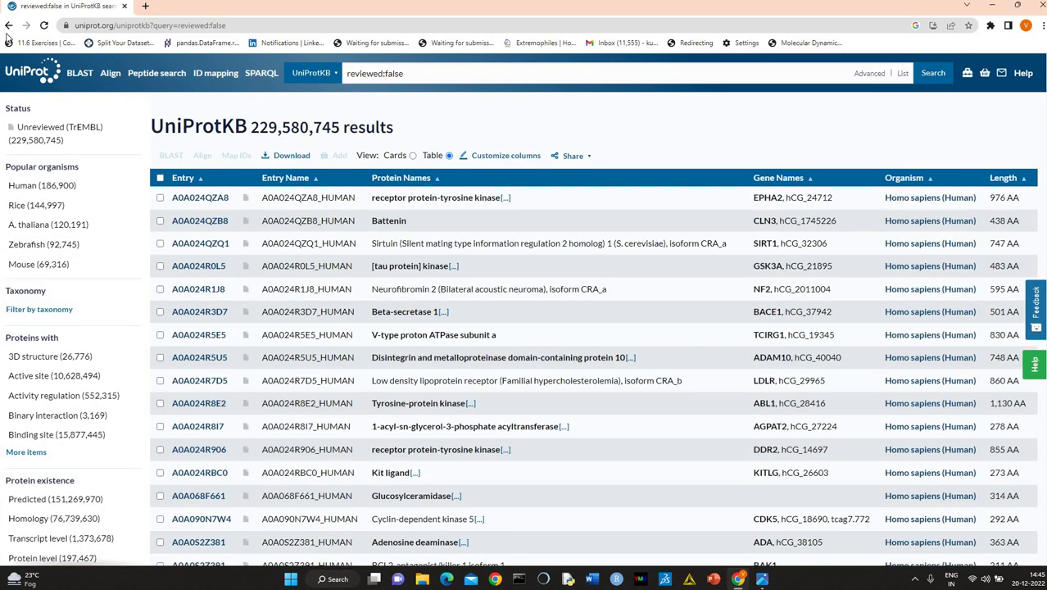
pyautogui.click(8, 25)
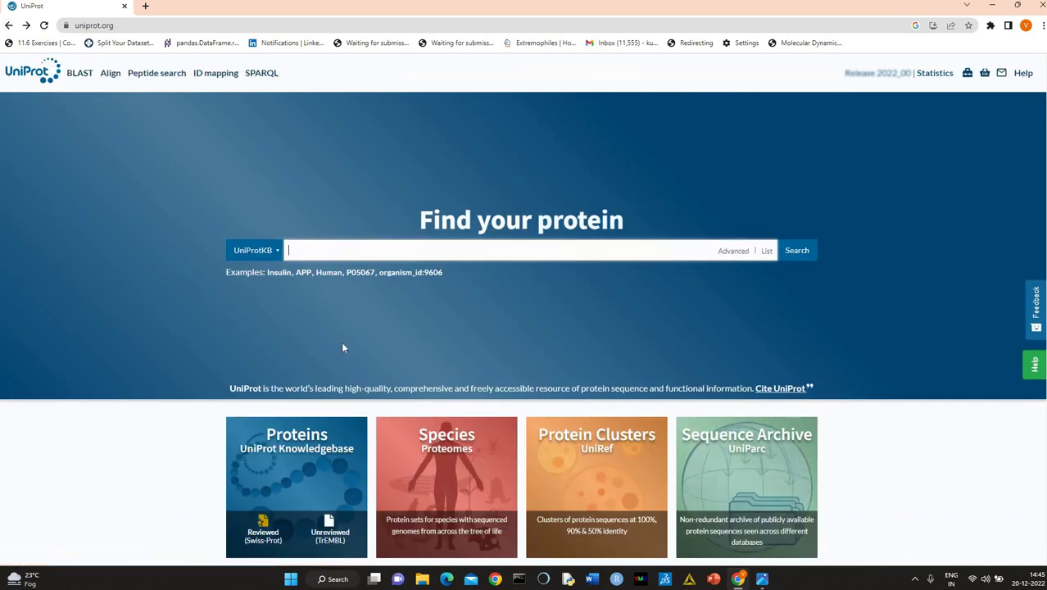
pyautogui.scroll(-1, 365, 463)
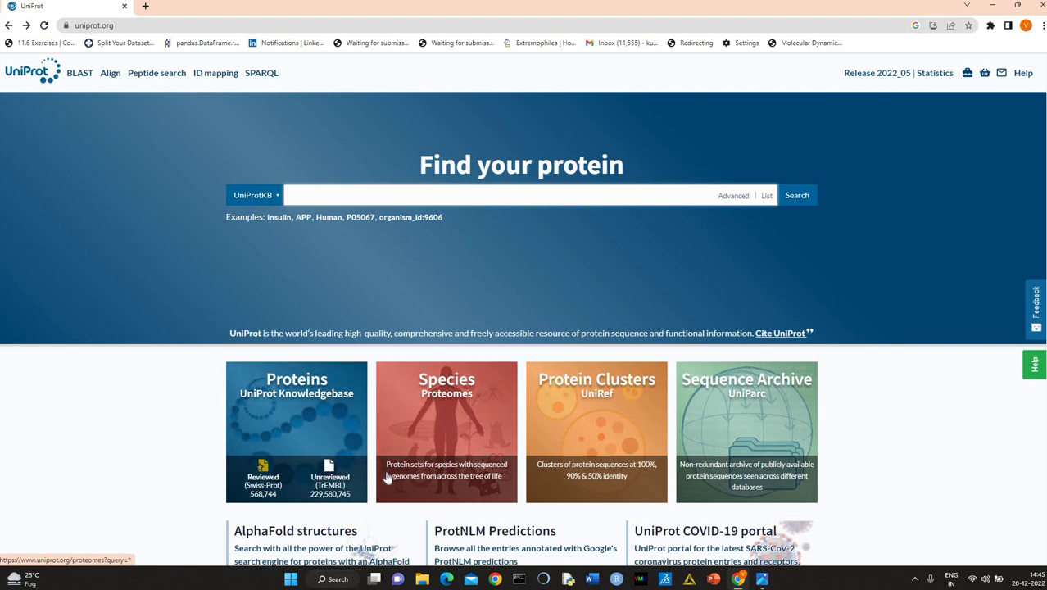
pyautogui.scroll(-1, 385, 431)
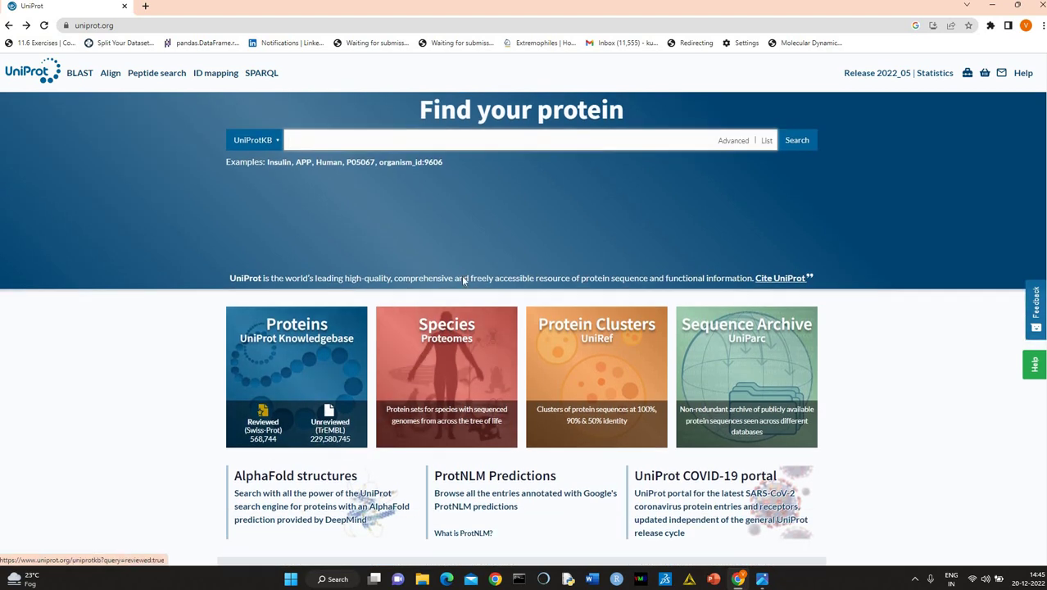
pyautogui.scroll(-1, 574, 399)
pyautogui.scroll(-1, 574, 399)
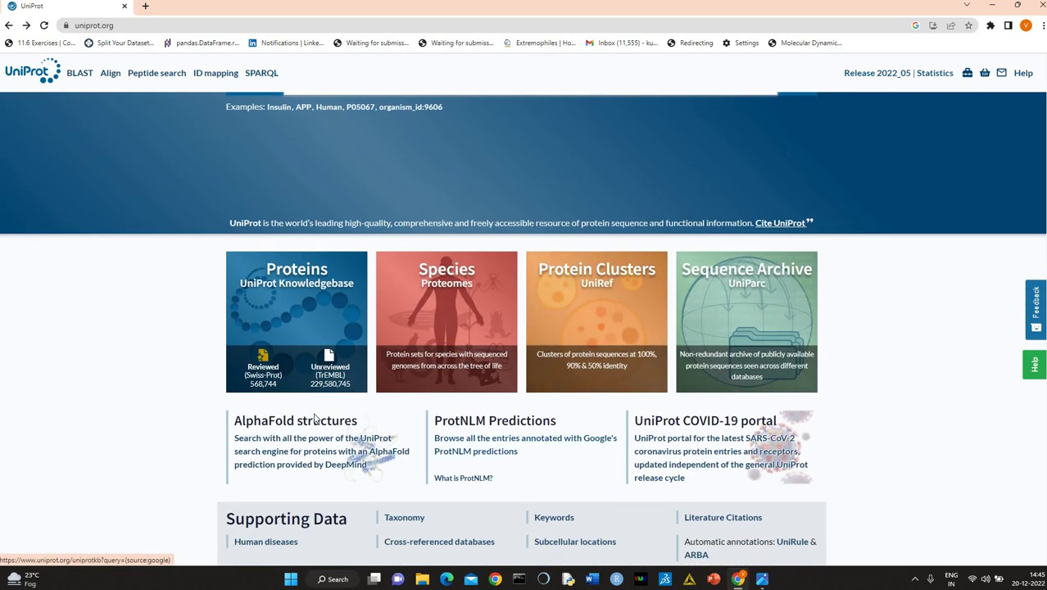
pyautogui.scroll(-1, 456, 451)
pyautogui.scroll(-2, 457, 451)
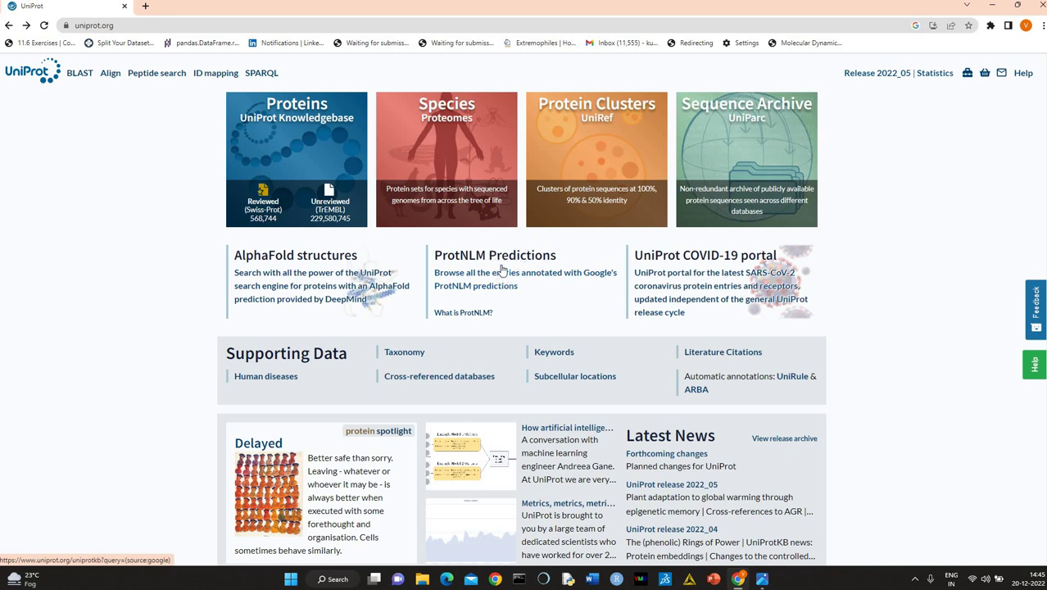
pyautogui.scroll(1, 561, 282)
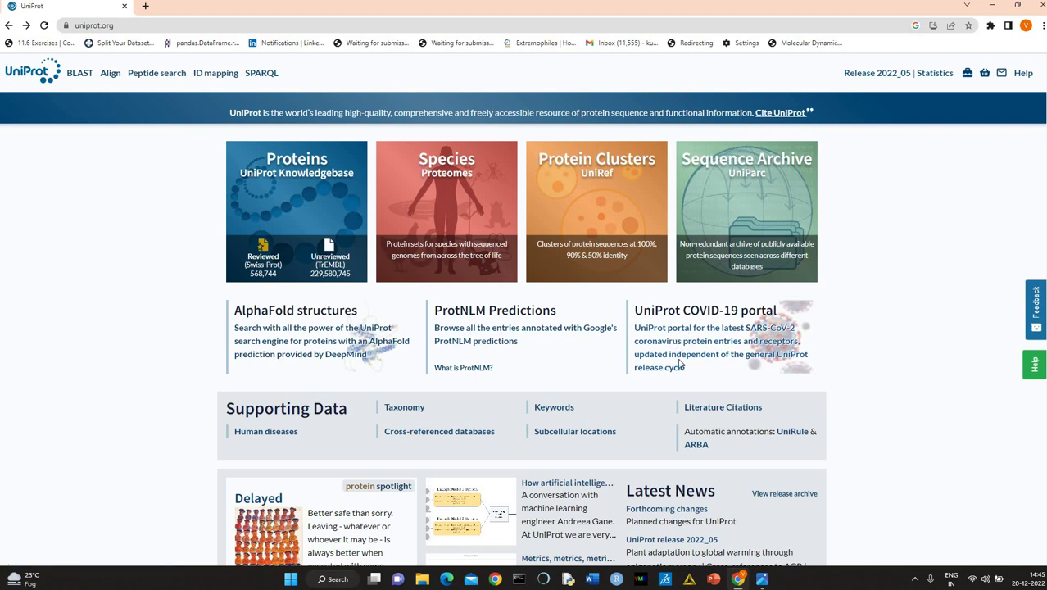
pyautogui.scroll(3, 395, 323)
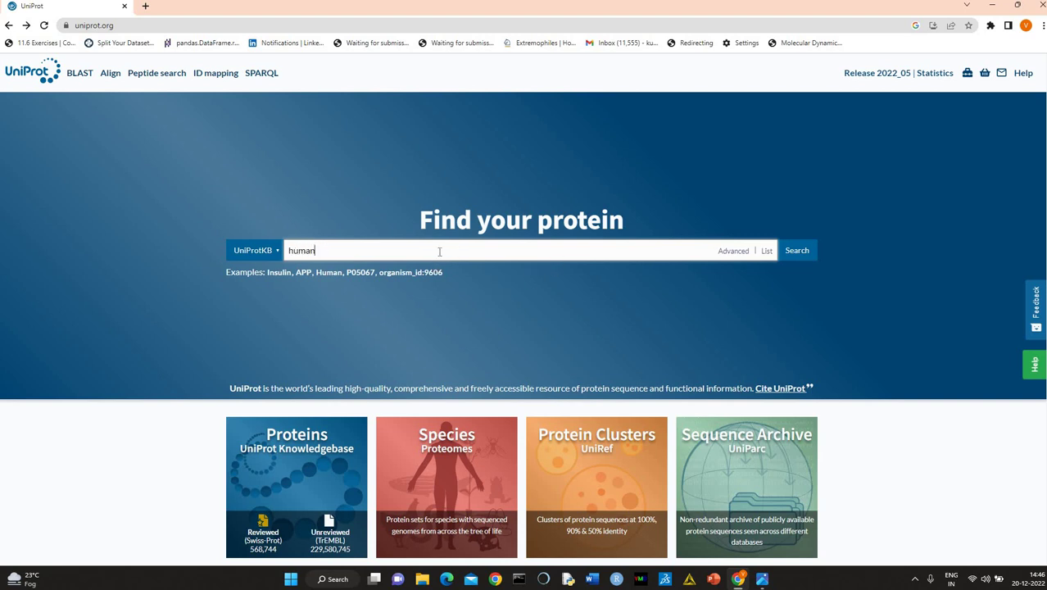
# Run the human search and open the P35232 PHB1_HUMAN Prohibitin 1 entry from the results
pyautogui.click(793, 257)
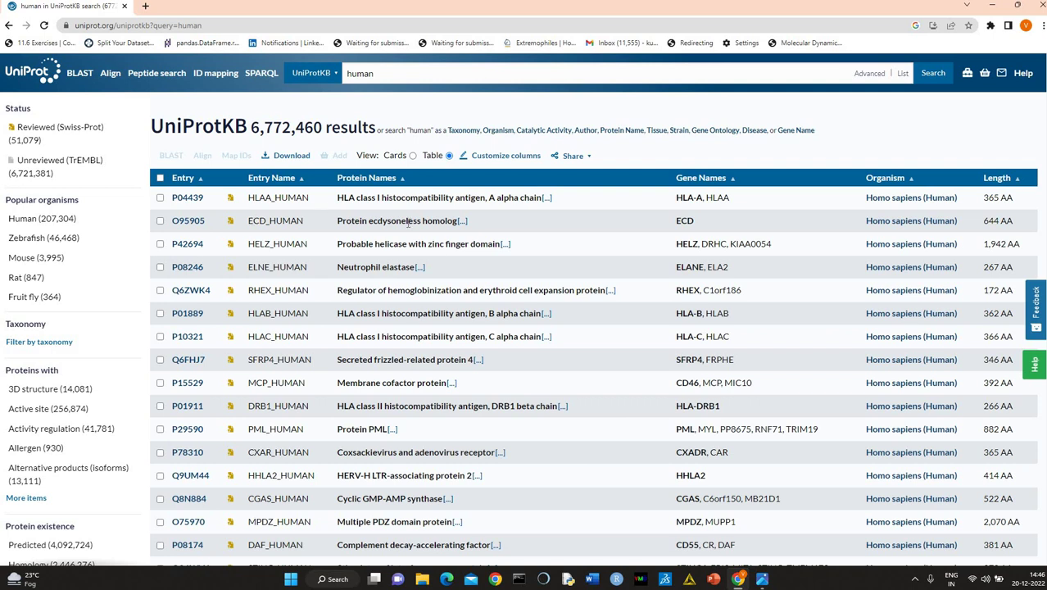
pyautogui.moveTo(315, 182); pyautogui.dragTo(316, 150)
pyautogui.scroll(-1, 344, 352)
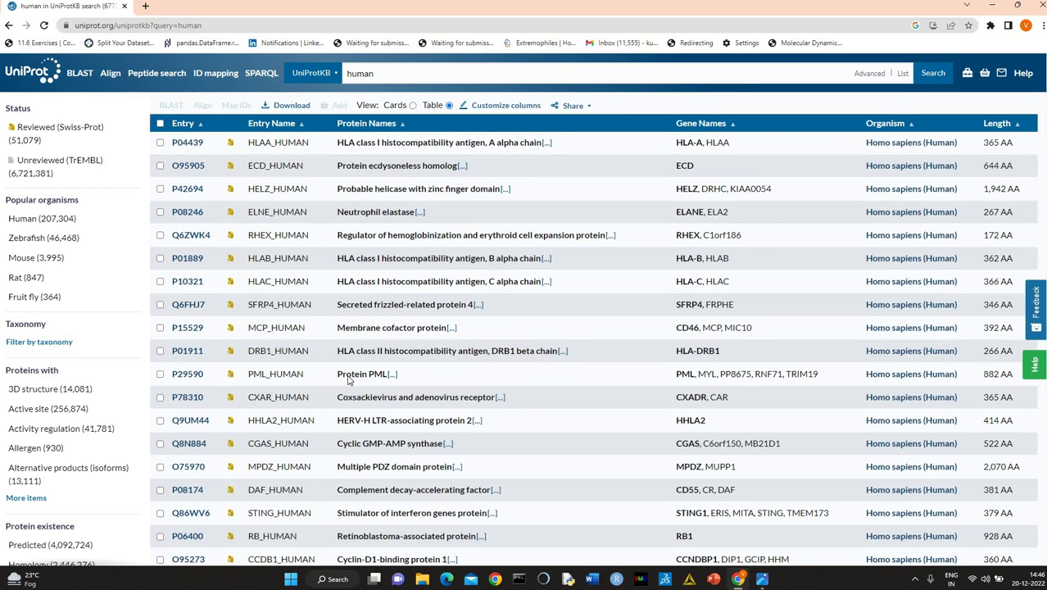
pyautogui.scroll(-1, 349, 379)
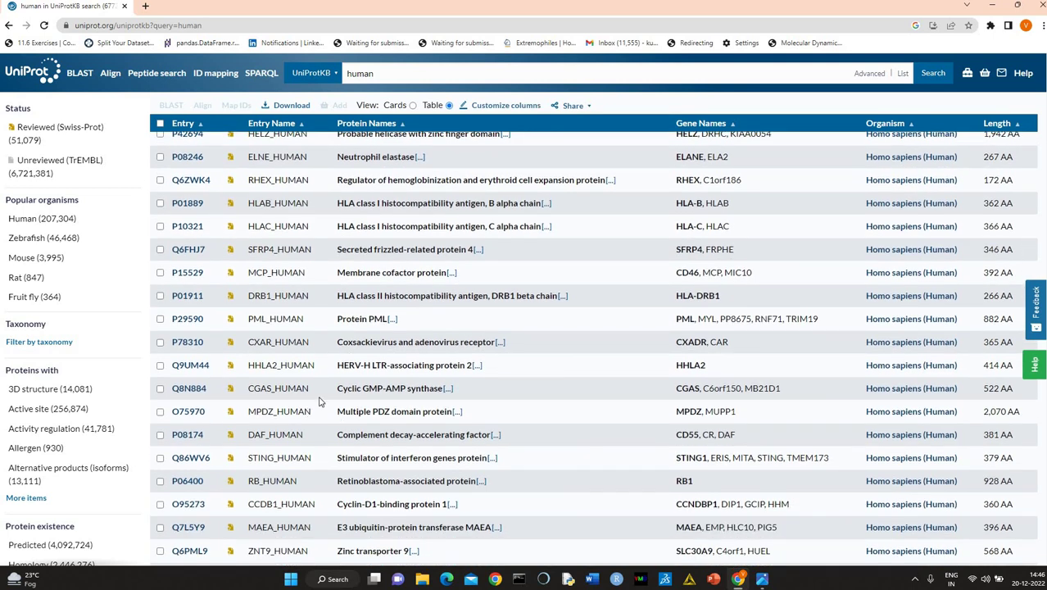
pyautogui.scroll(-6, 359, 367)
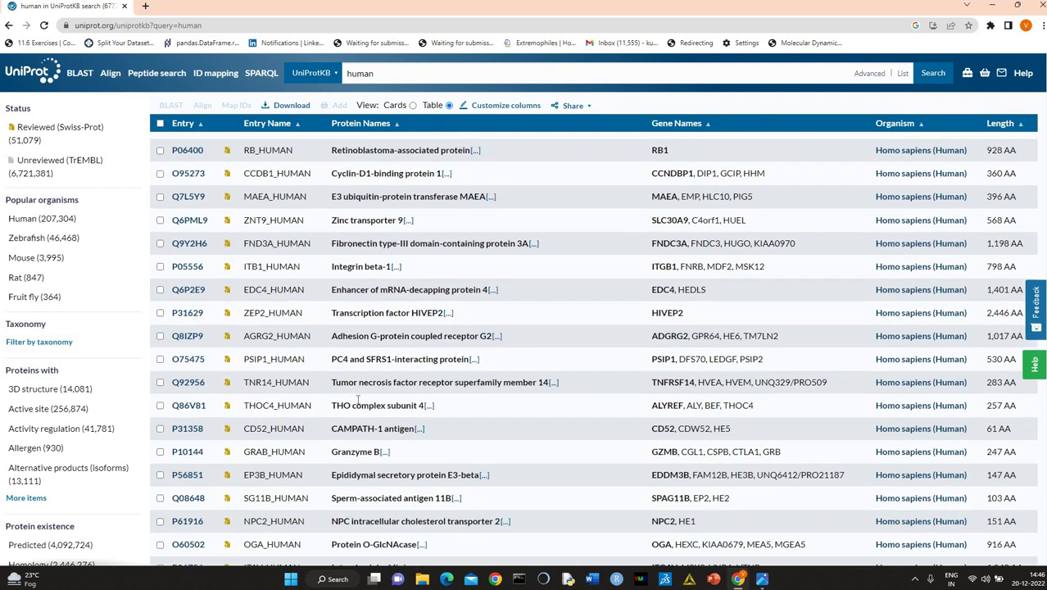
pyautogui.scroll(-6, 358, 399)
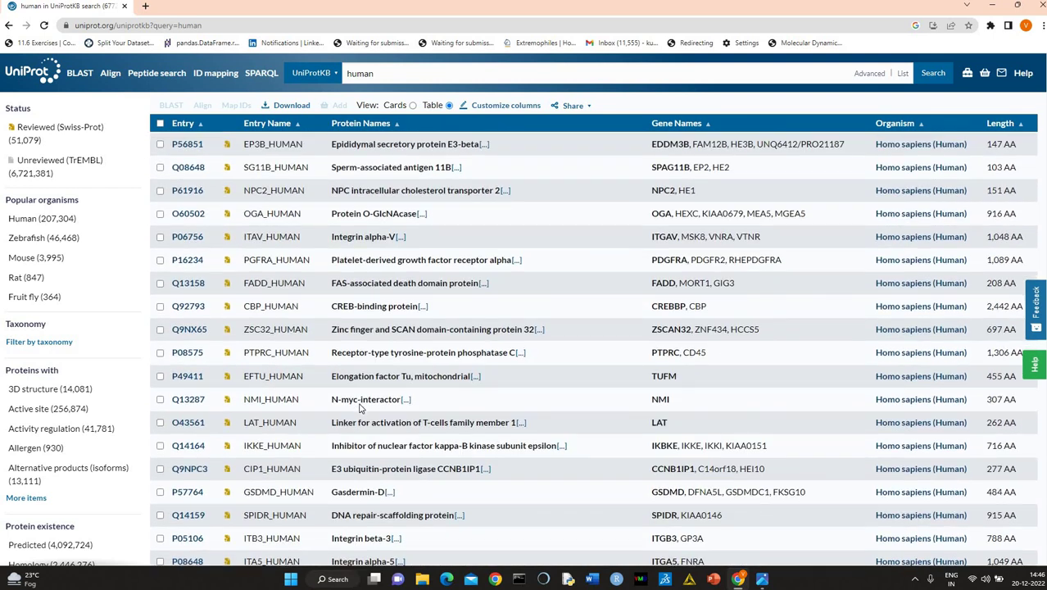
pyautogui.scroll(-1, 359, 407)
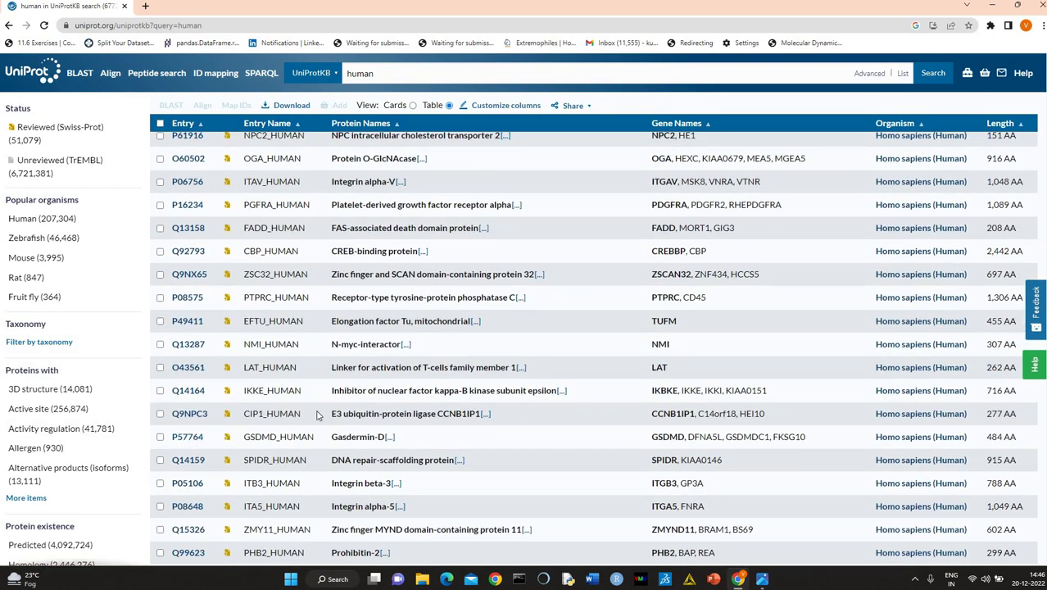
pyautogui.scroll(-5, 318, 416)
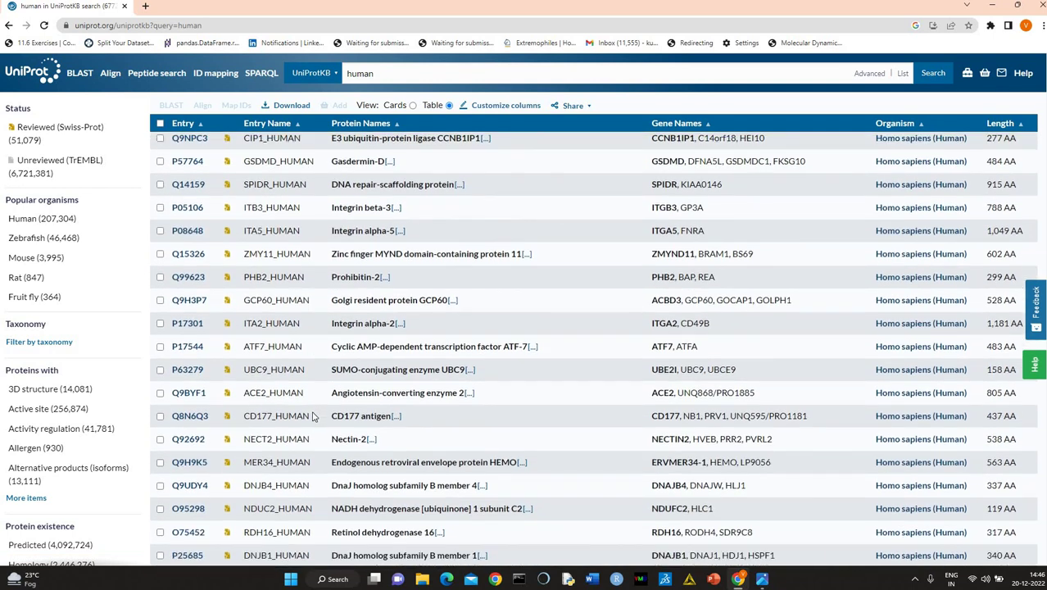
pyautogui.scroll(-3, 312, 416)
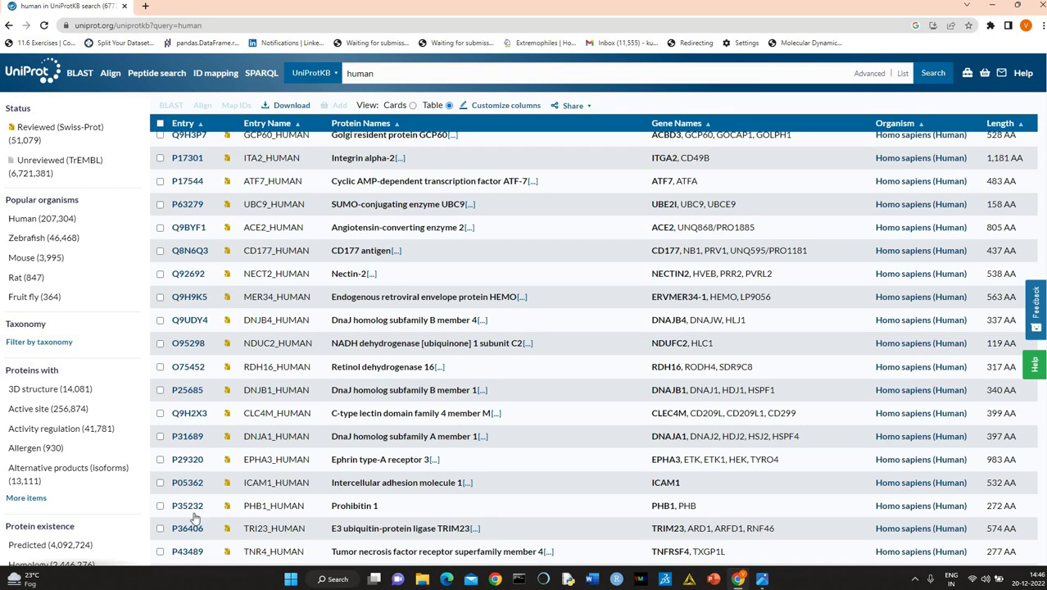
pyautogui.click(160, 507)
pyautogui.click(186, 506)
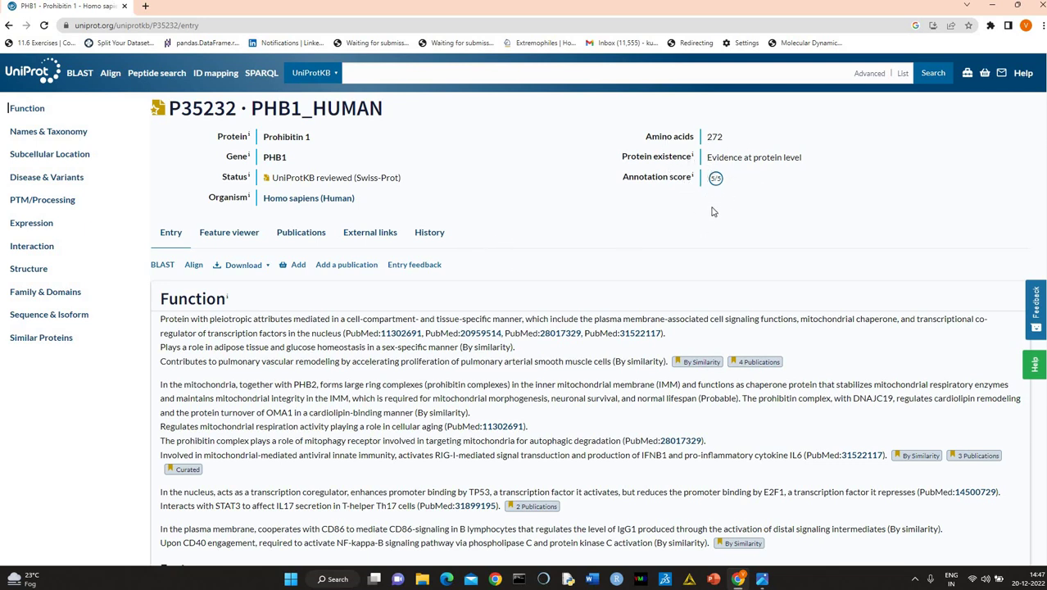
pyautogui.scroll(-1, 592, 227)
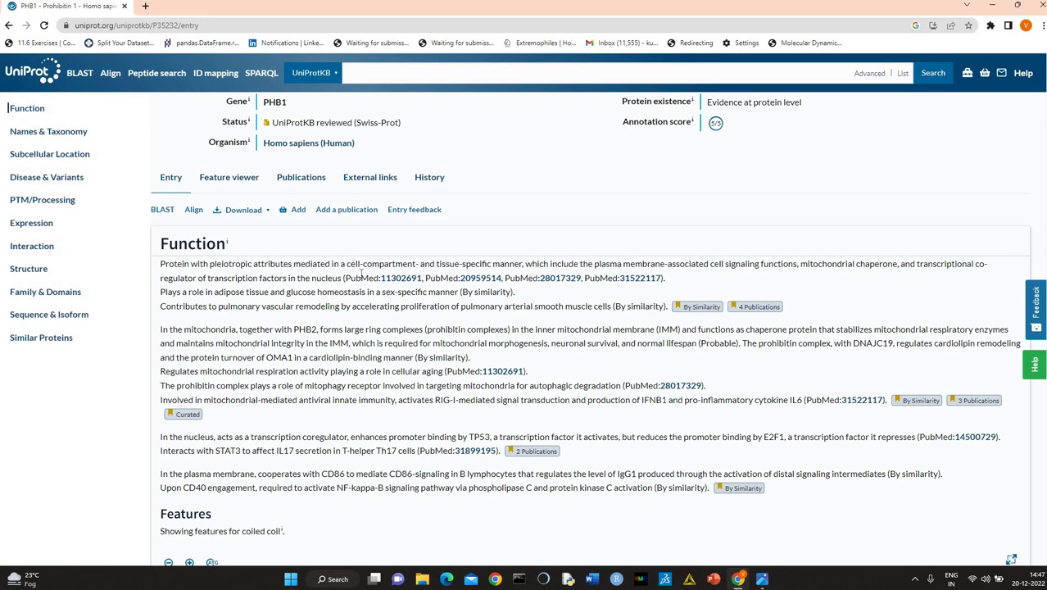
pyautogui.scroll(1, 344, 233)
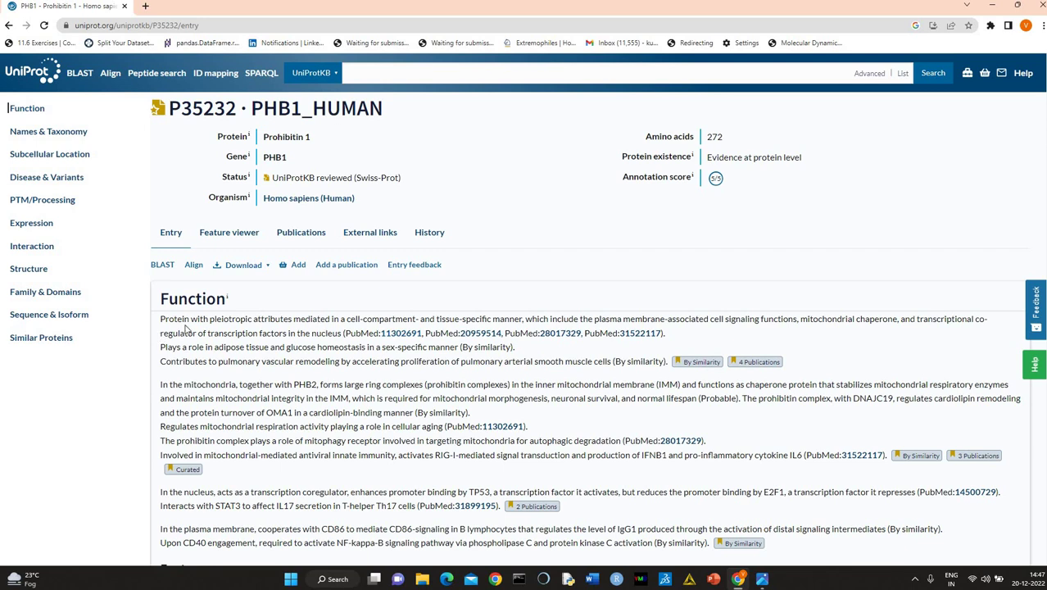
pyautogui.scroll(-7, 287, 309)
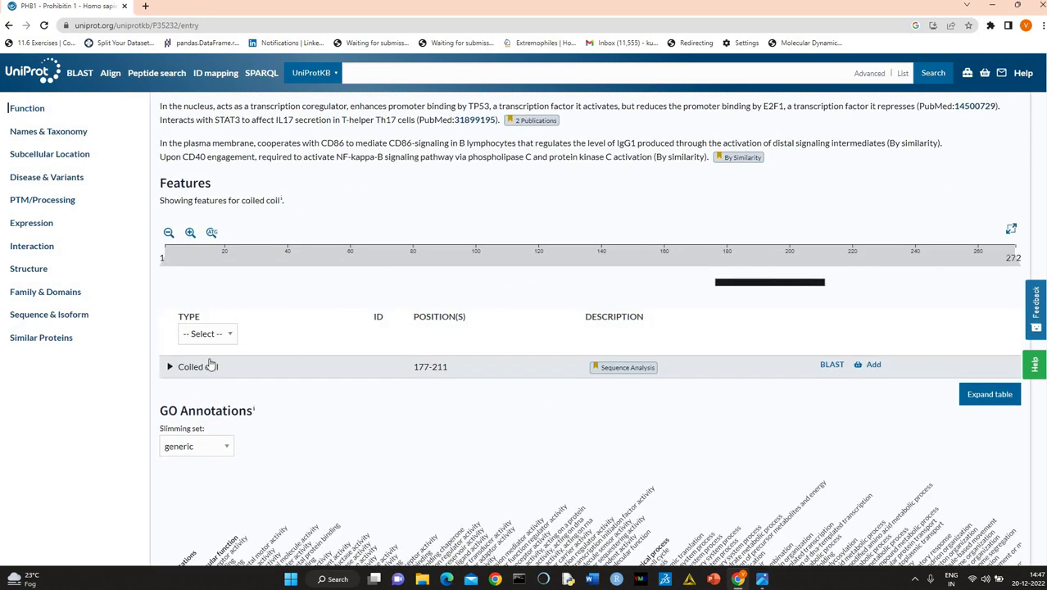
# Check the feature type filter without changing it, then scroll down to Subcellular Location
pyautogui.scroll(-1, 516, 371)
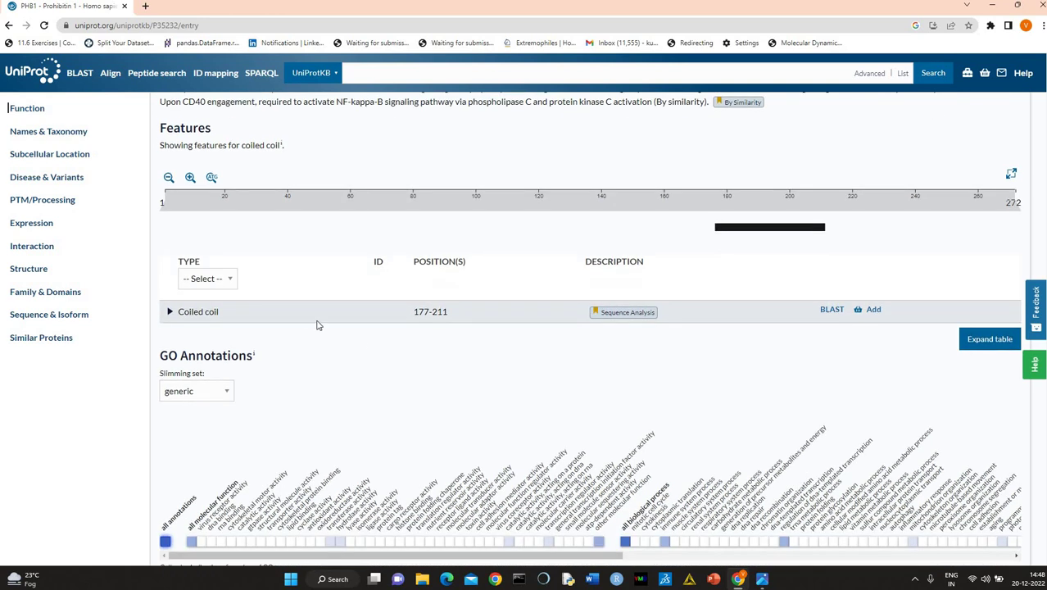
pyautogui.click(230, 283)
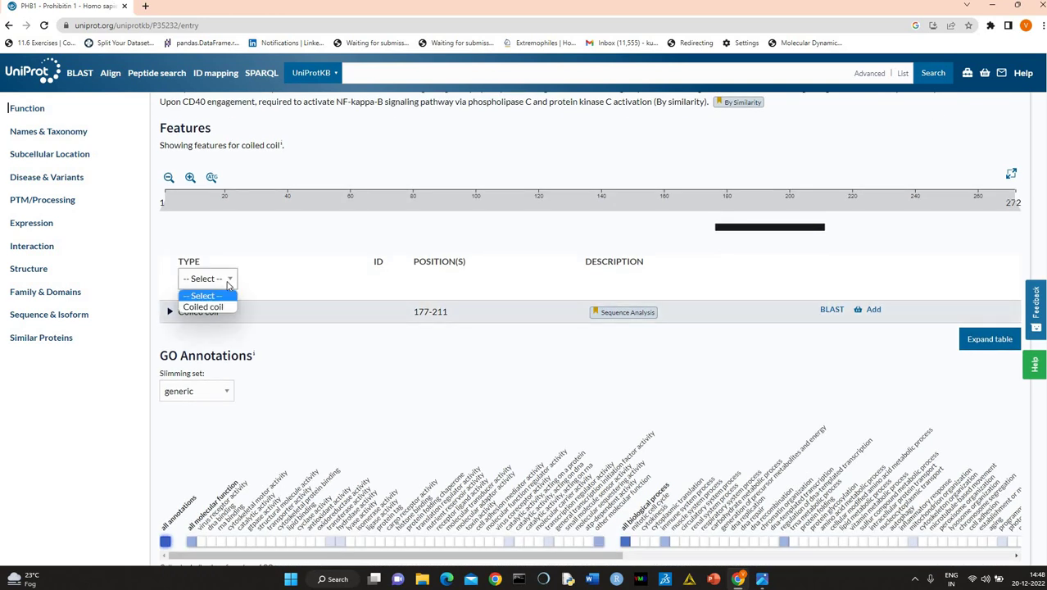
pyautogui.click(190, 294)
pyautogui.scroll(2, 426, 344)
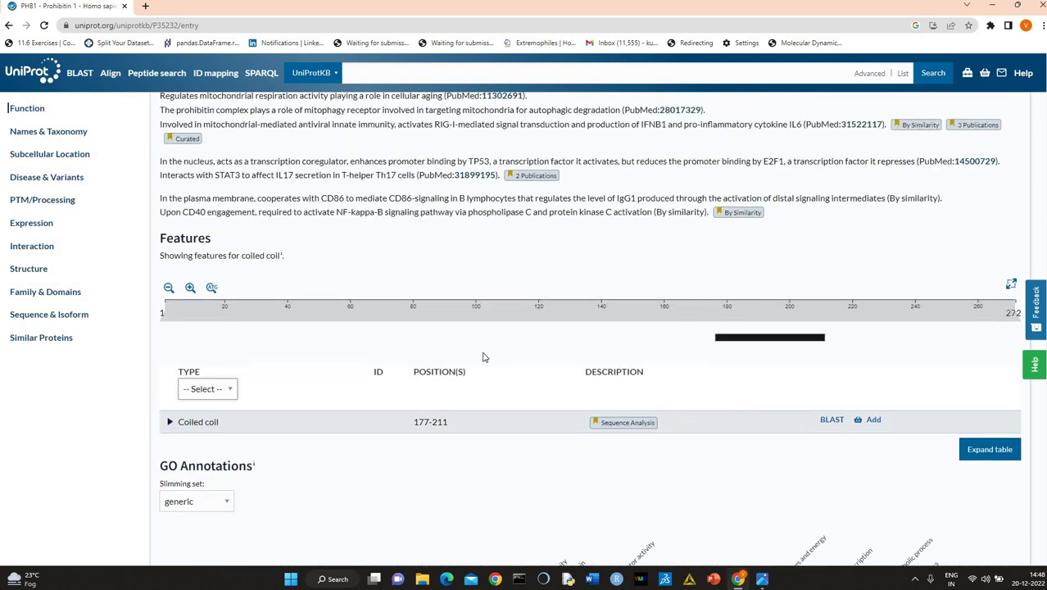
pyautogui.scroll(-3, 561, 376)
pyautogui.scroll(-4, 562, 379)
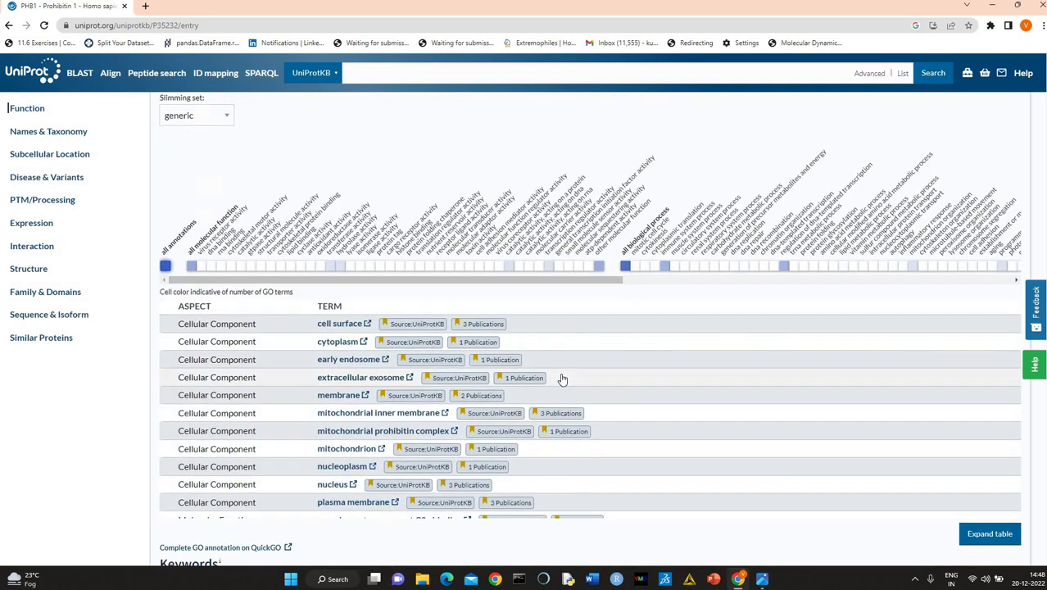
pyautogui.scroll(2, 328, 352)
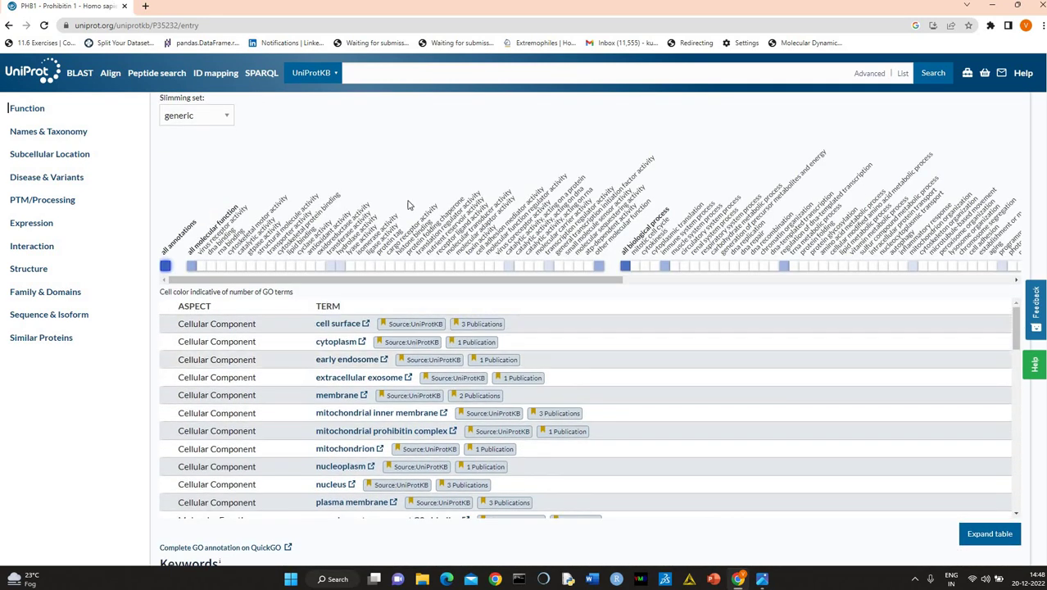
pyautogui.scroll(-5, 406, 246)
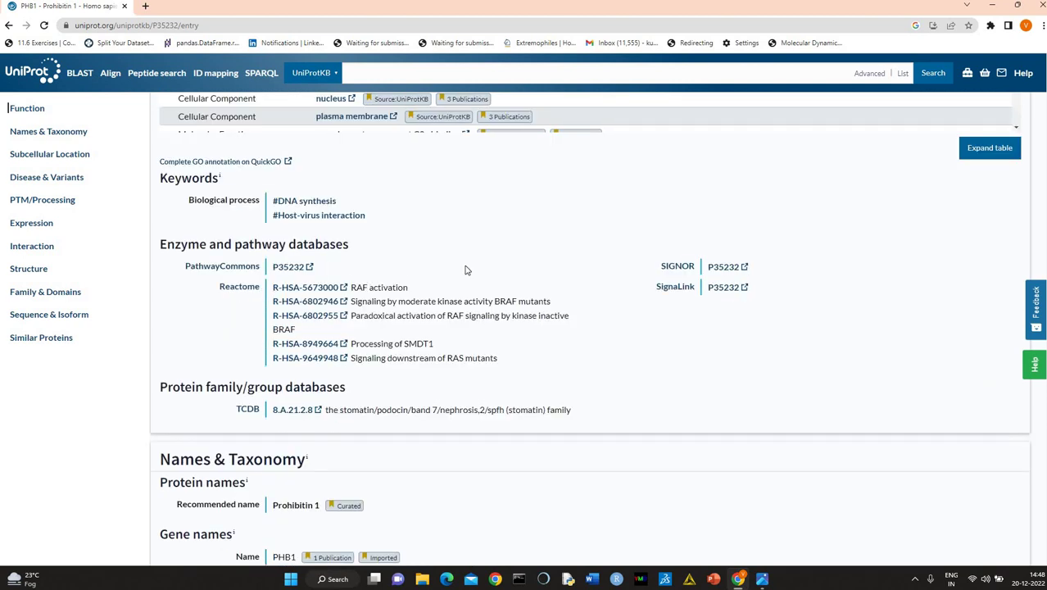
pyautogui.scroll(-5, 491, 273)
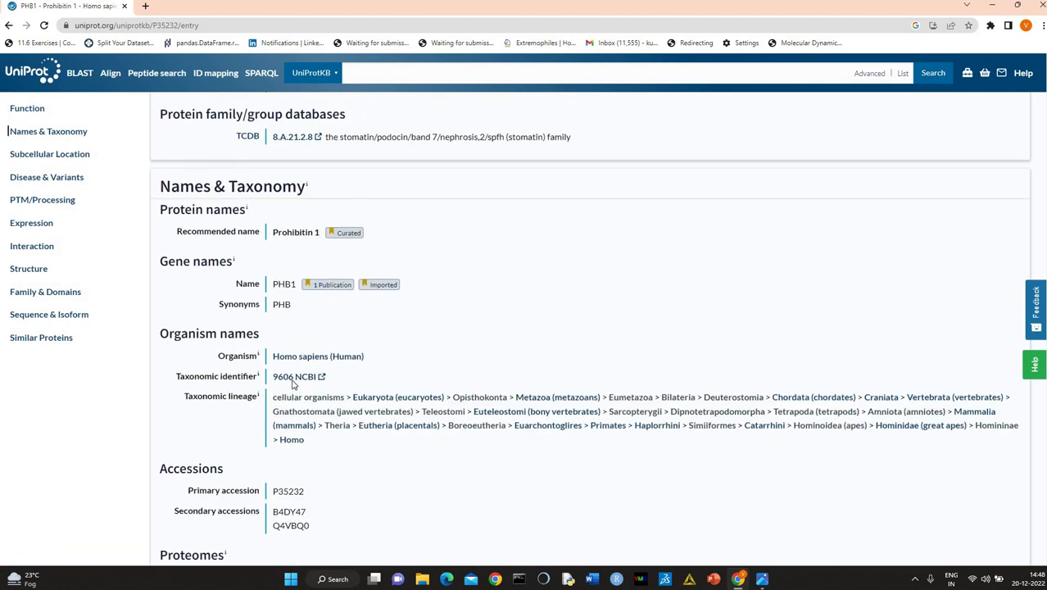
pyautogui.scroll(-4, 293, 385)
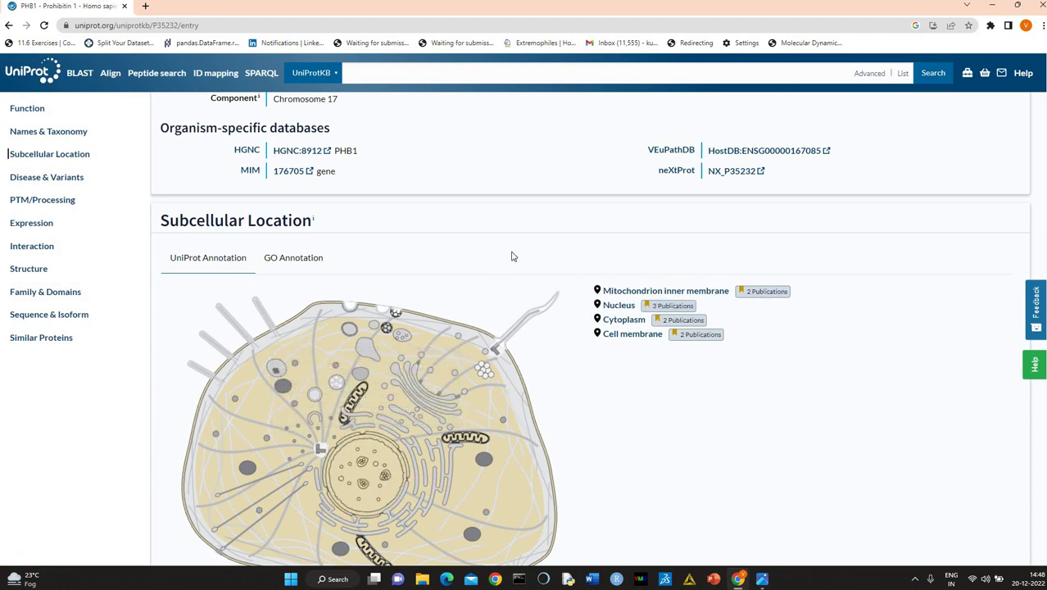
# Select the position-209 A>V variant in the Disease & Variants plot to highlight it in the table
pyautogui.scroll(-6, 513, 256)
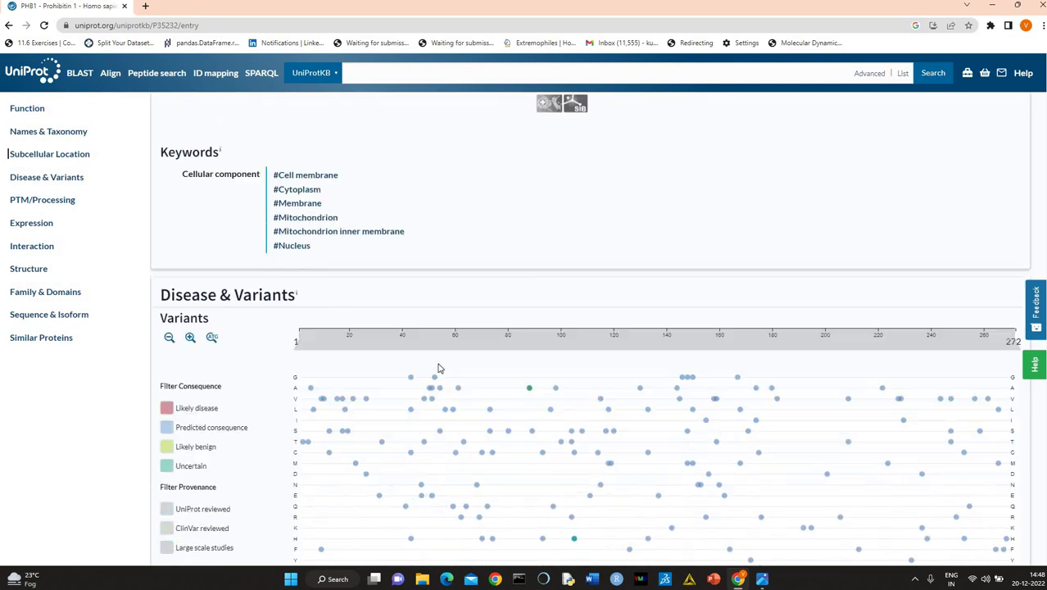
pyautogui.scroll(-1, 439, 368)
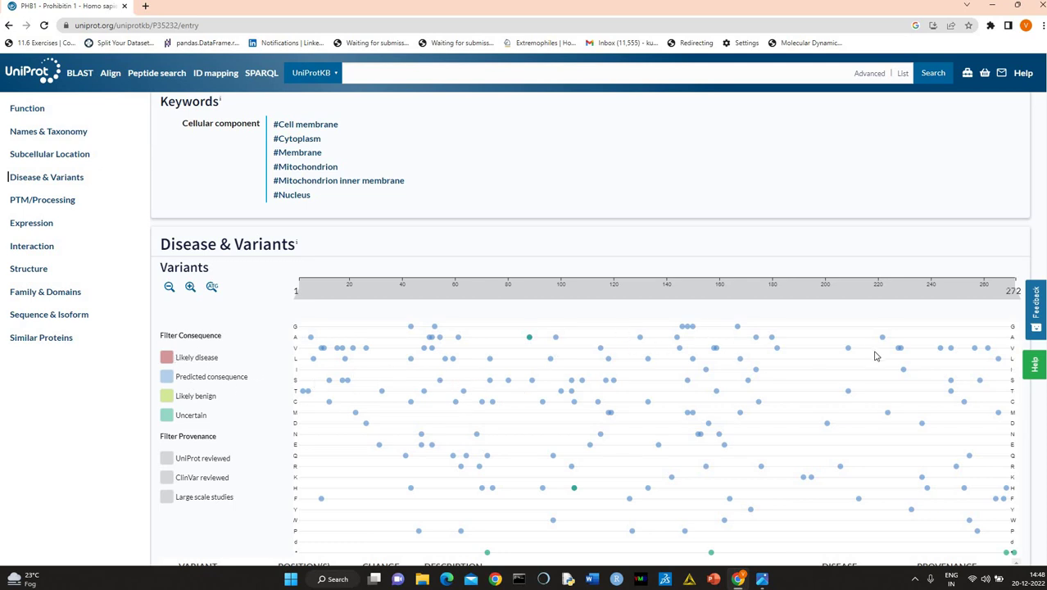
pyautogui.click(849, 350)
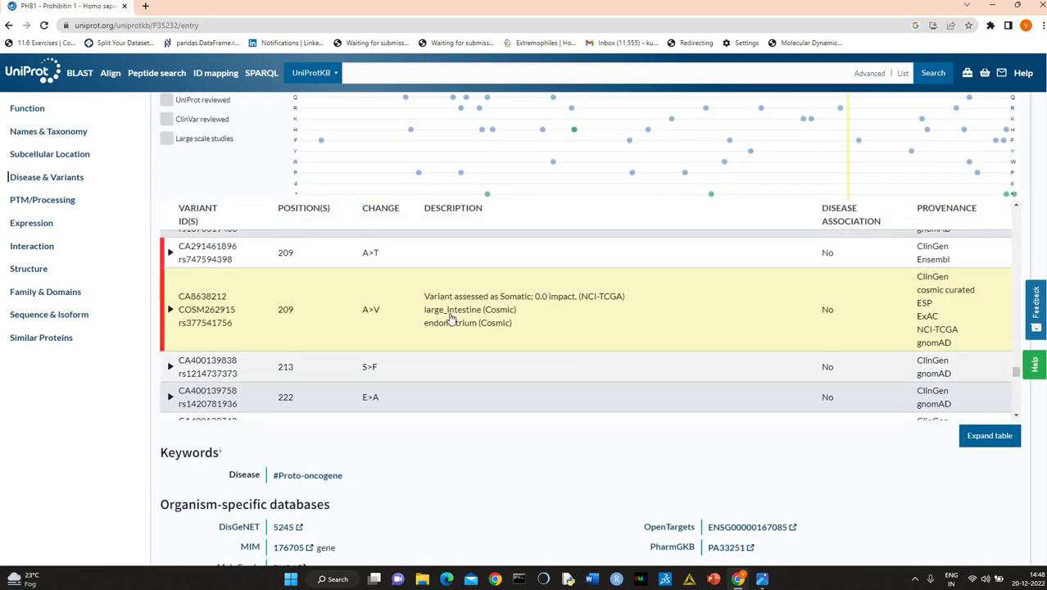
pyautogui.scroll(-3, 531, 342)
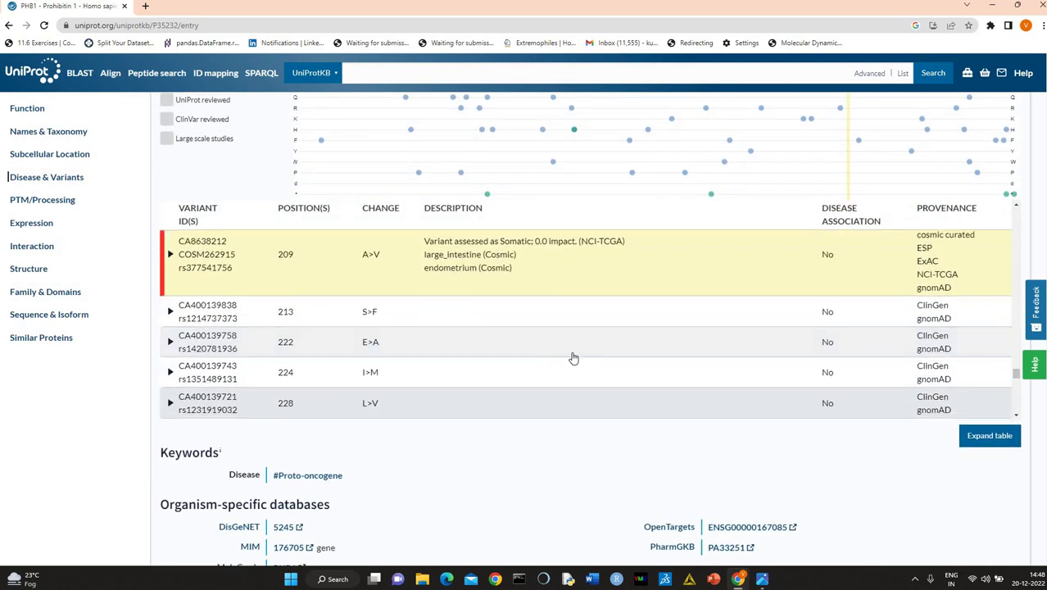
pyautogui.scroll(2, 389, 381)
pyautogui.scroll(-2, 398, 395)
pyautogui.scroll(1, 252, 168)
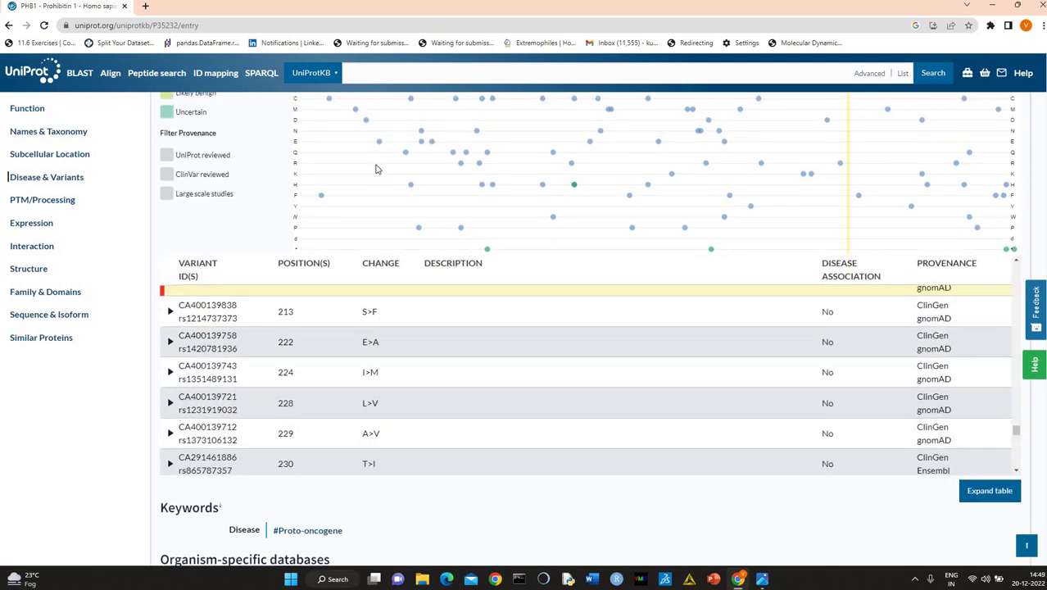
pyautogui.scroll(-1, 466, 177)
pyautogui.scroll(4, 558, 172)
# Apply the ClinVar reviewed filter, leaving no variants, and scroll down to the Expression section
pyautogui.click(202, 126)
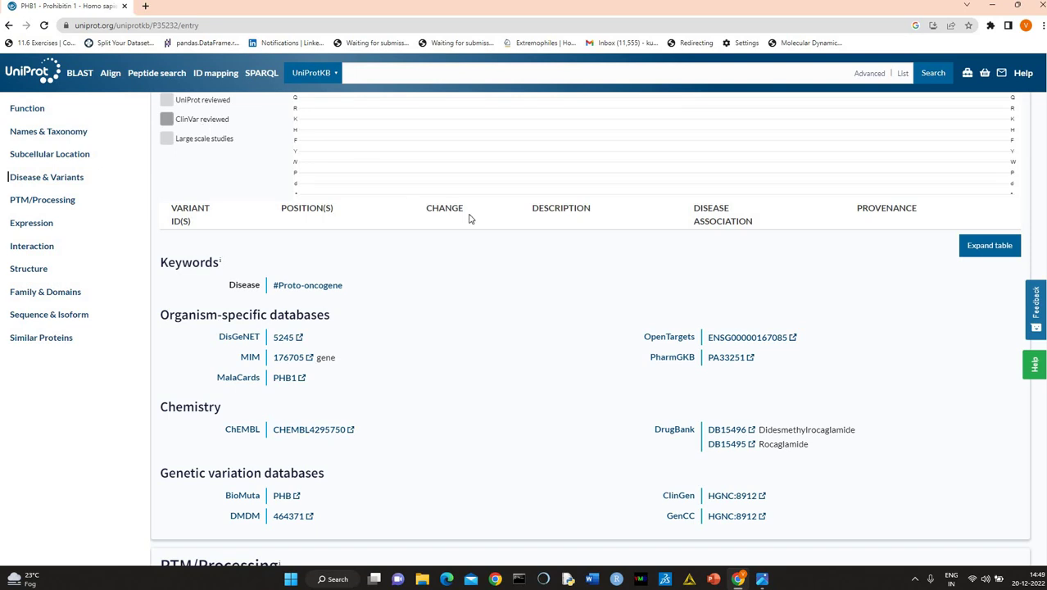
pyautogui.scroll(-3, 388, 297)
pyautogui.scroll(-1, 296, 351)
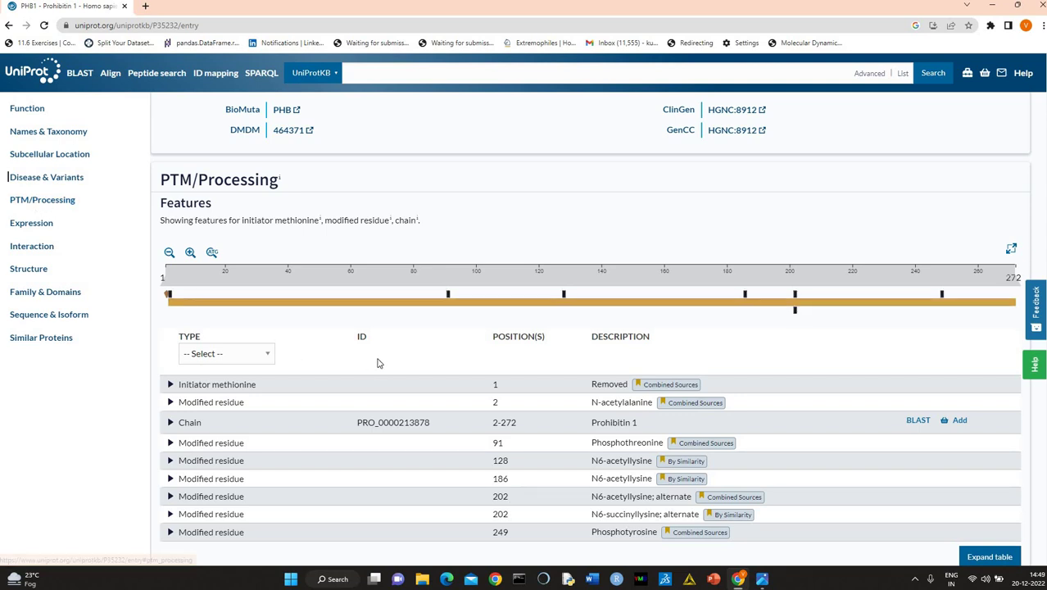
pyautogui.scroll(-1, 426, 377)
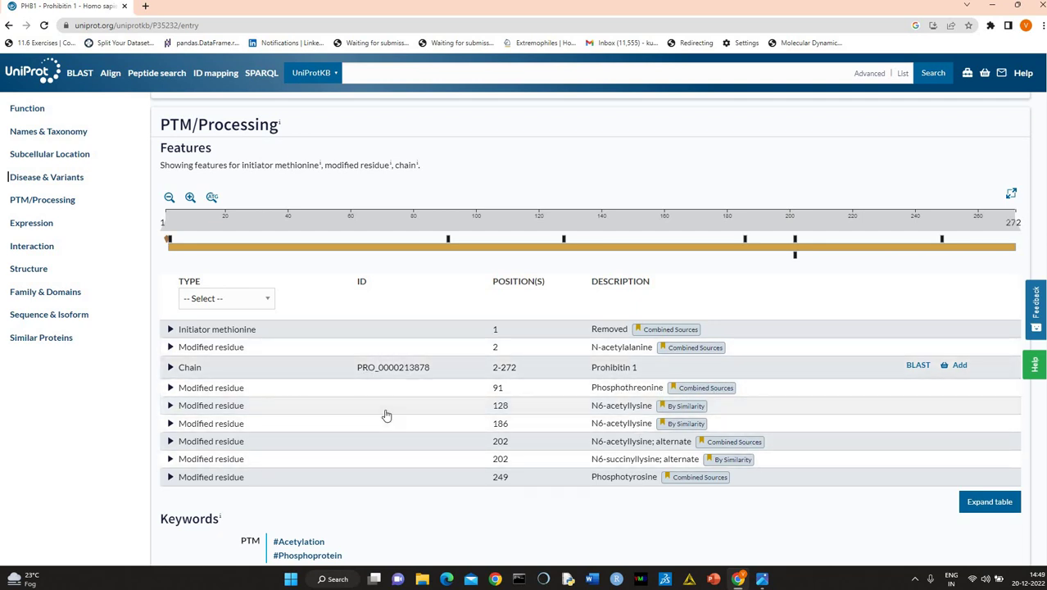
pyautogui.scroll(-1, 606, 443)
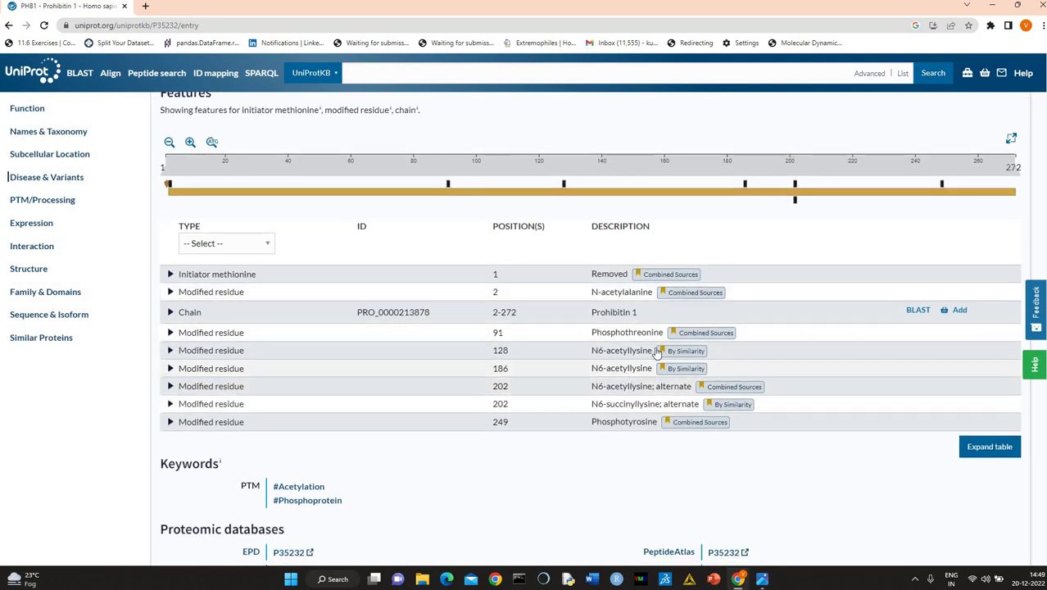
pyautogui.scroll(-1, 577, 427)
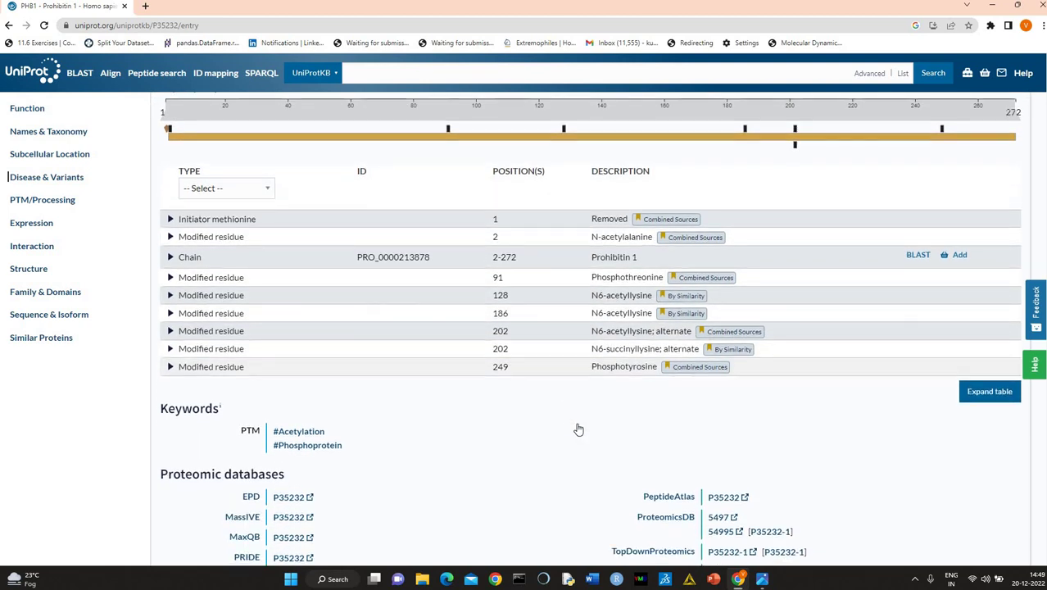
pyautogui.scroll(-1, 572, 418)
pyautogui.scroll(-6, 572, 418)
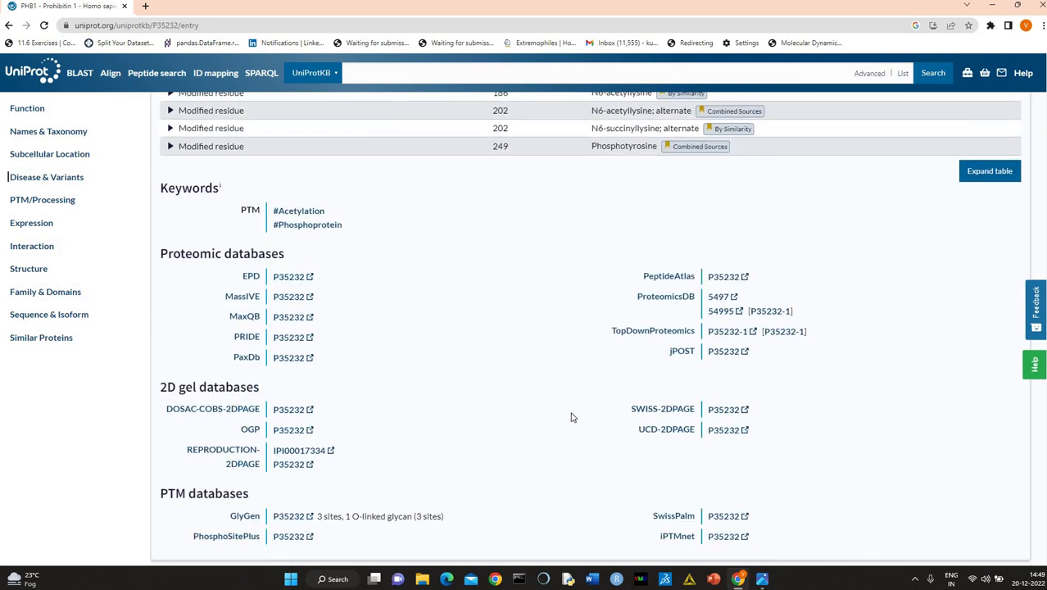
pyautogui.scroll(-2, 598, 397)
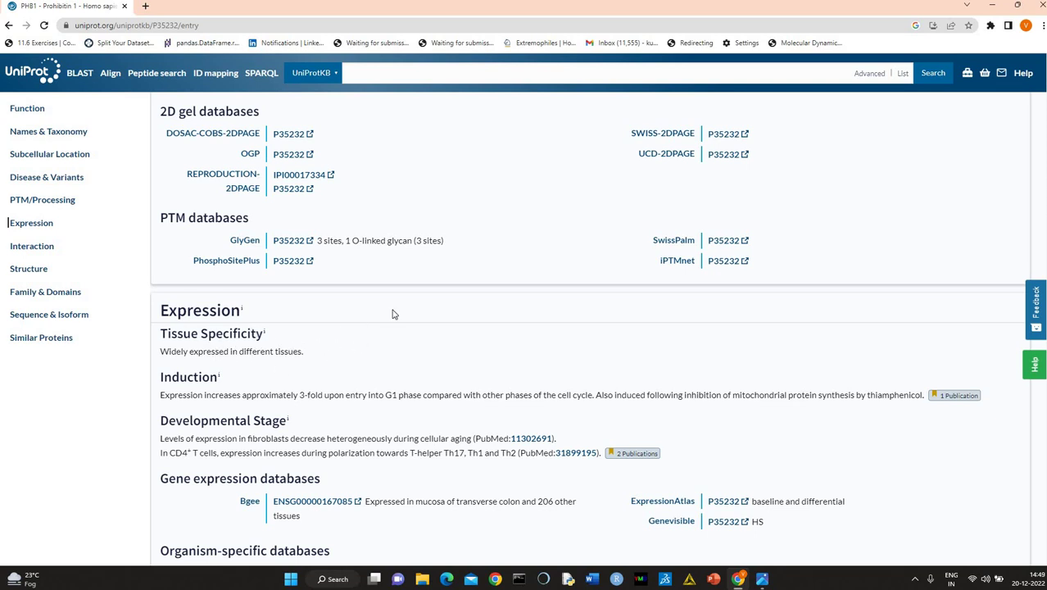
# Scroll through the PHB1 Expression and Interaction sections, then back up slightly to Expression
pyautogui.scroll(-2, 418, 311)
pyautogui.scroll(-1, 404, 312)
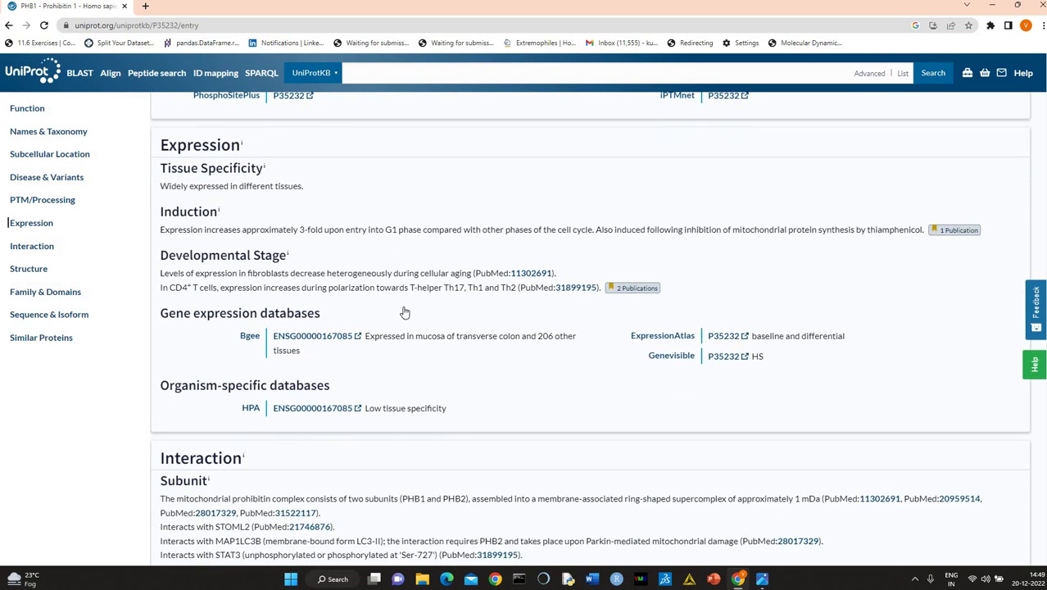
pyautogui.scroll(-4, 418, 312)
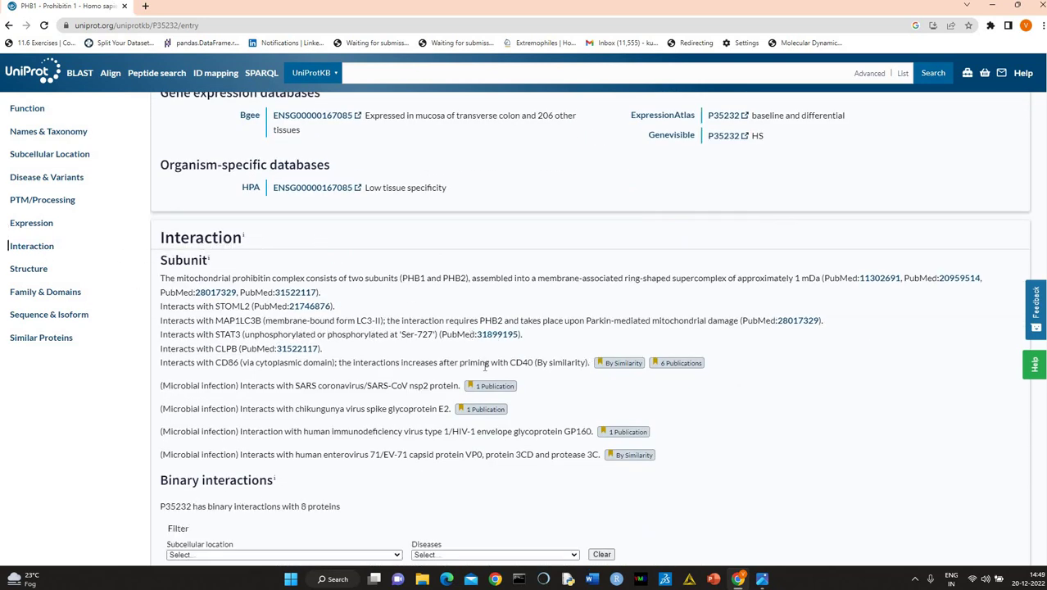
pyautogui.scroll(-1, 485, 366)
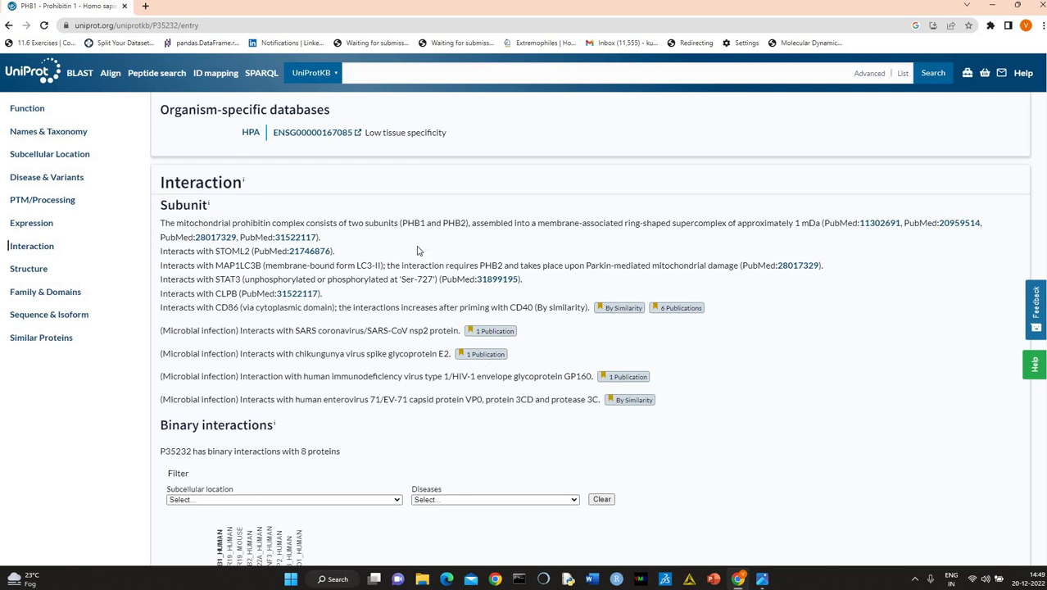
pyautogui.scroll(-1, 361, 260)
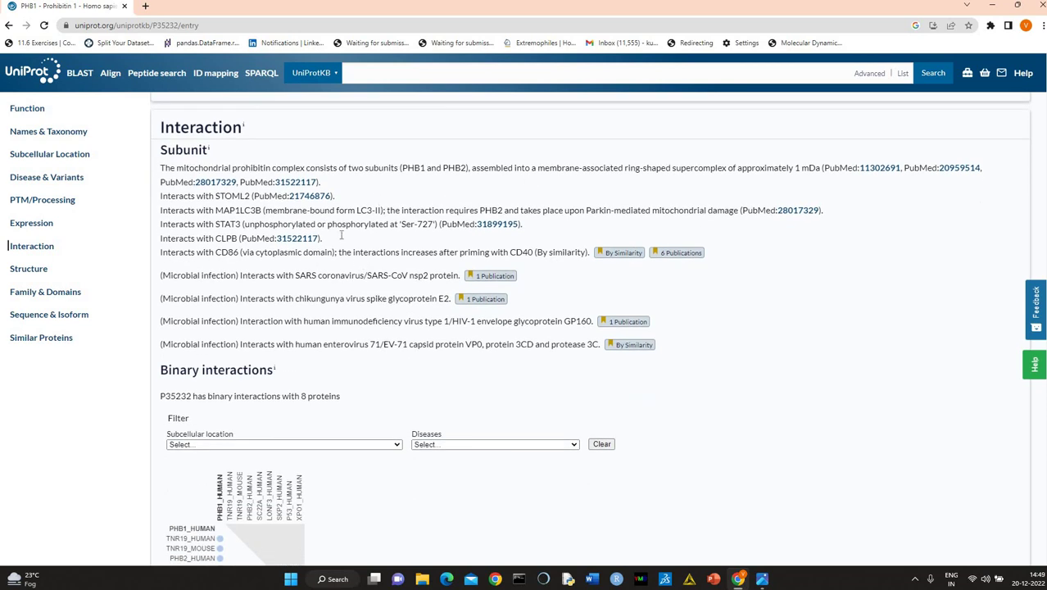
pyautogui.scroll(-1, 341, 238)
pyautogui.scroll(10, 383, 264)
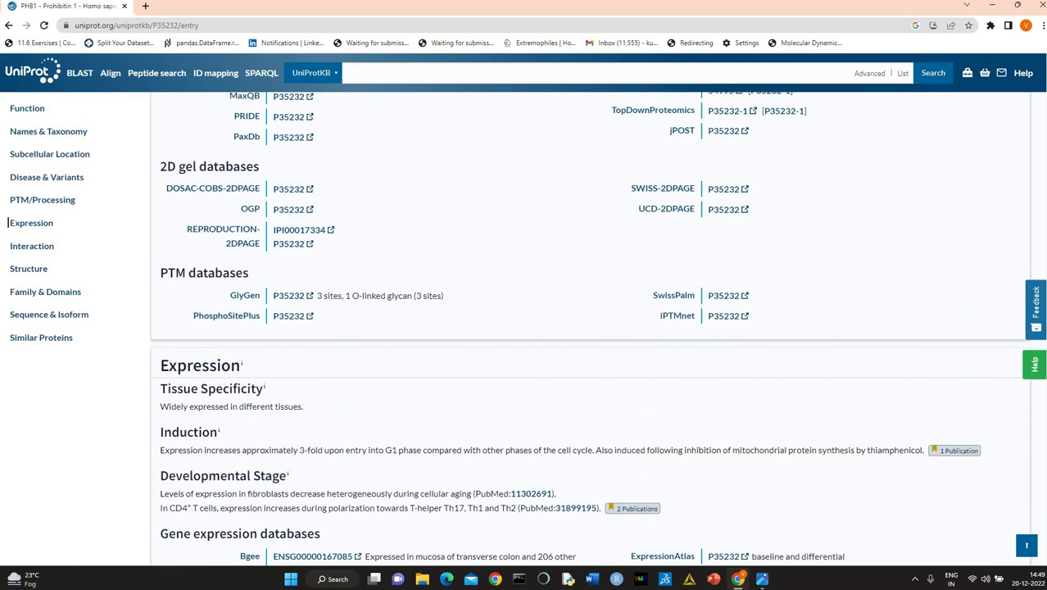
# Jump to the top of the P35232 entry, then scroll down to the BioGRID and IntAct interaction databases
pyautogui.press('Home')
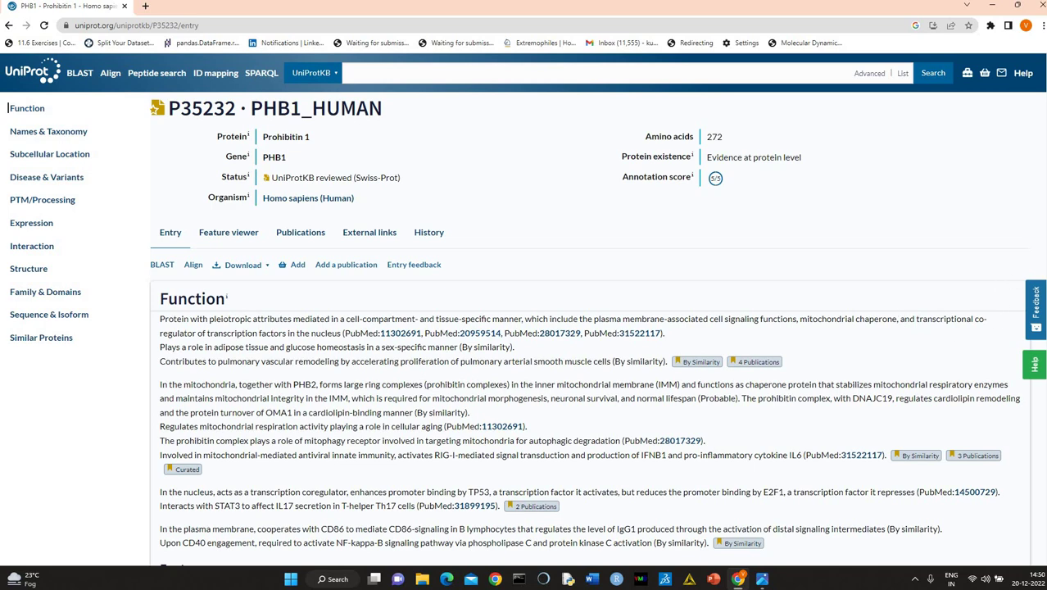
pyautogui.scroll(-15, 590, 327)
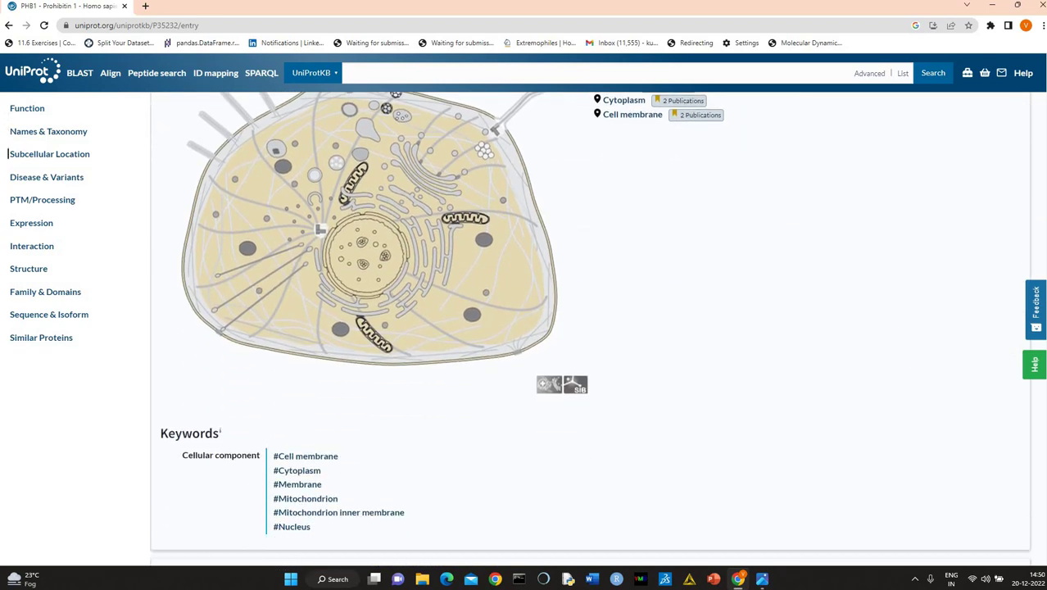
pyautogui.scroll(-15, 1044, 316)
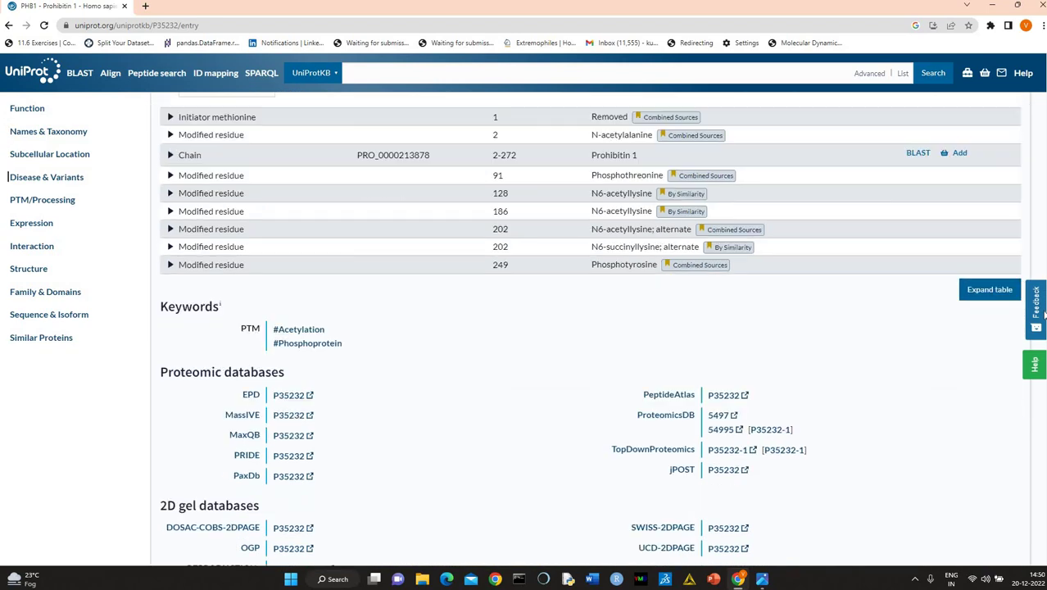
pyautogui.scroll(-10, 1044, 316)
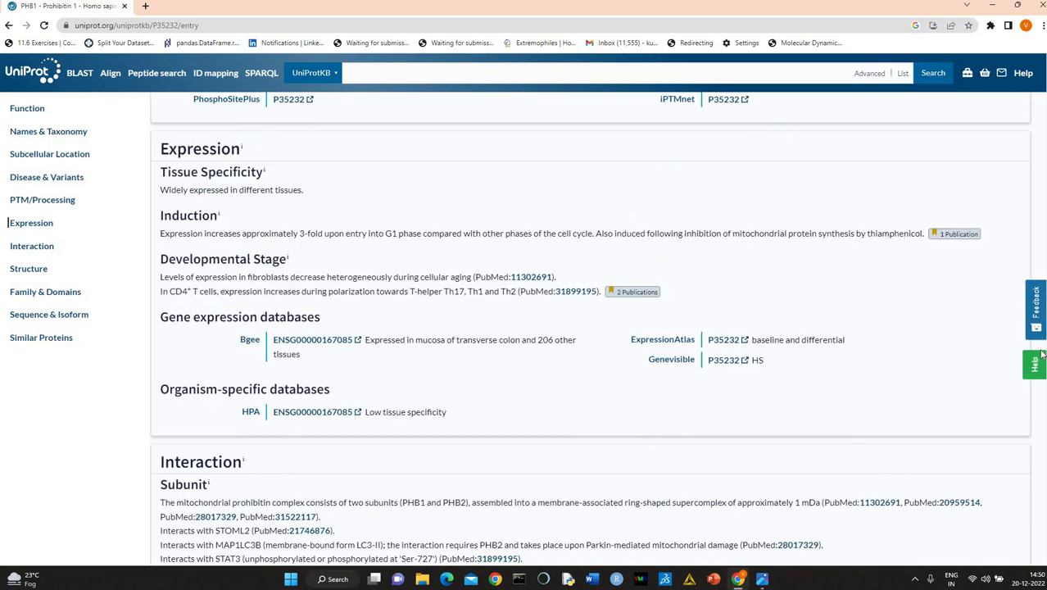
pyautogui.scroll(-9, 1043, 353)
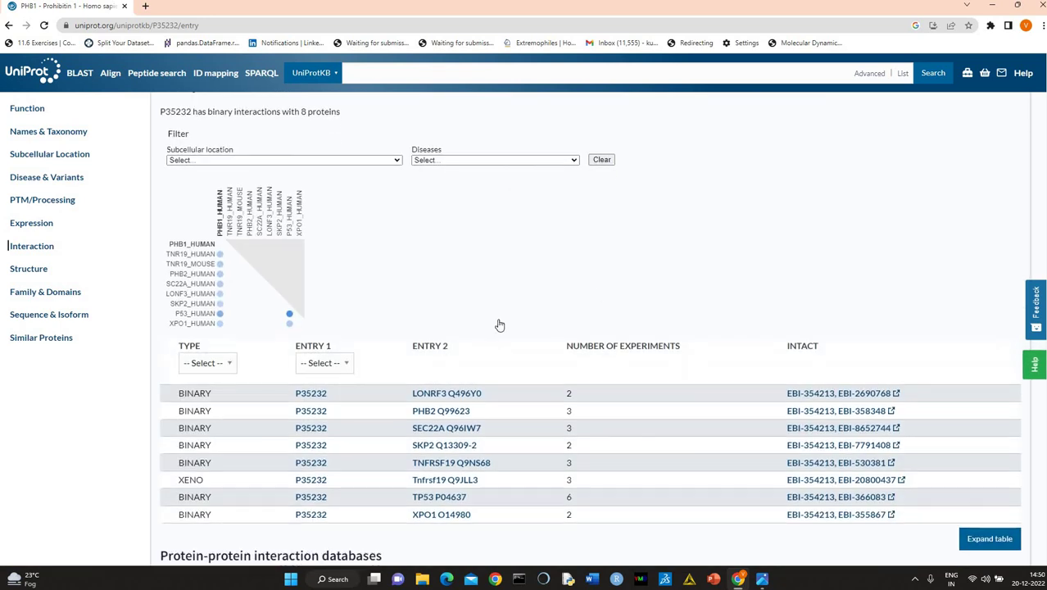
pyautogui.scroll(-1, 500, 325)
pyautogui.scroll(-2, 162, 276)
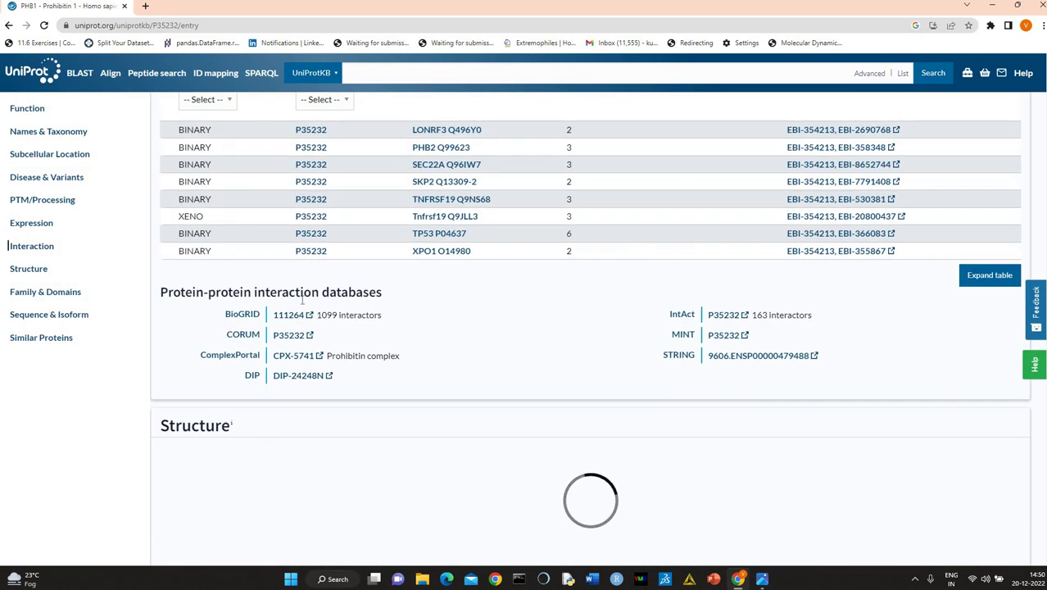
# Rotate the PHB1 structure model in the 3D viewer
pyautogui.scroll(-3, 299, 306)
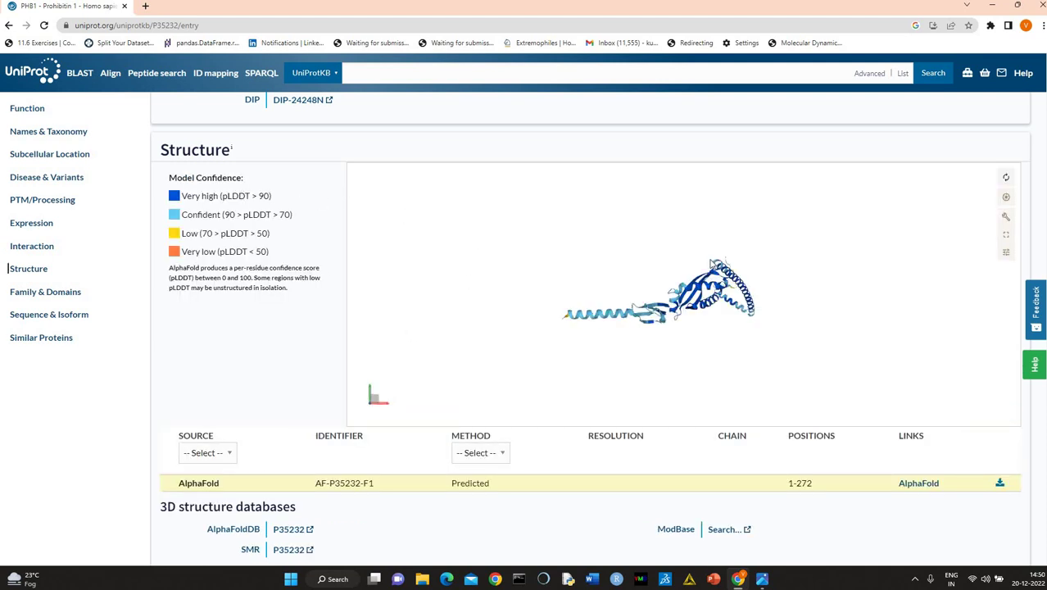
pyautogui.moveTo(655, 248); pyautogui.dragTo(622, 211)
pyautogui.moveTo(504, 233); pyautogui.dragTo(524, 214)
# Filter structures to AlphaFold source and Predicted method, then open the AlphaFold entry
pyautogui.click(233, 456)
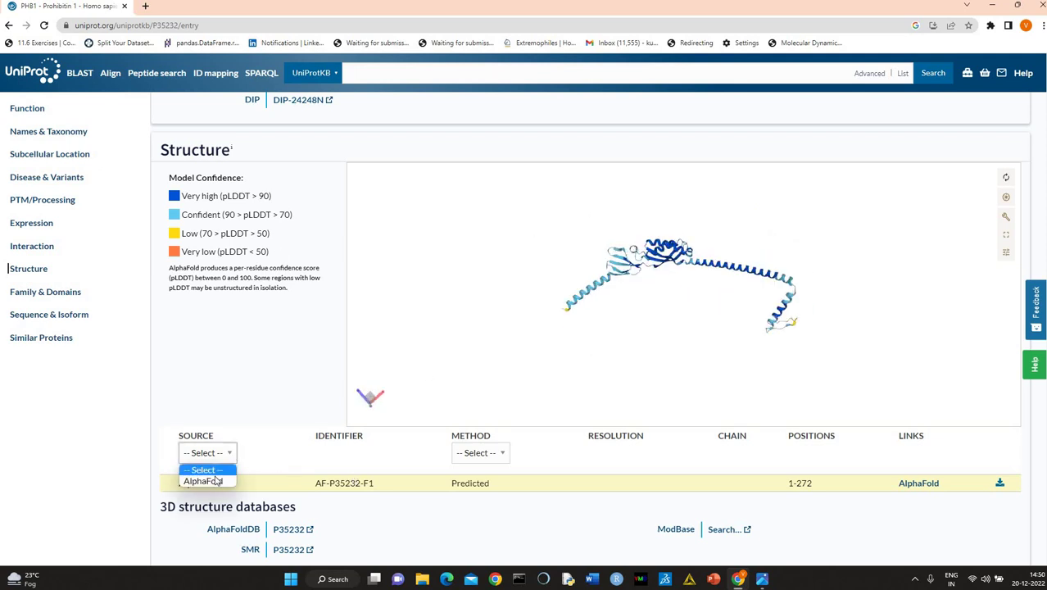
pyautogui.click(207, 489)
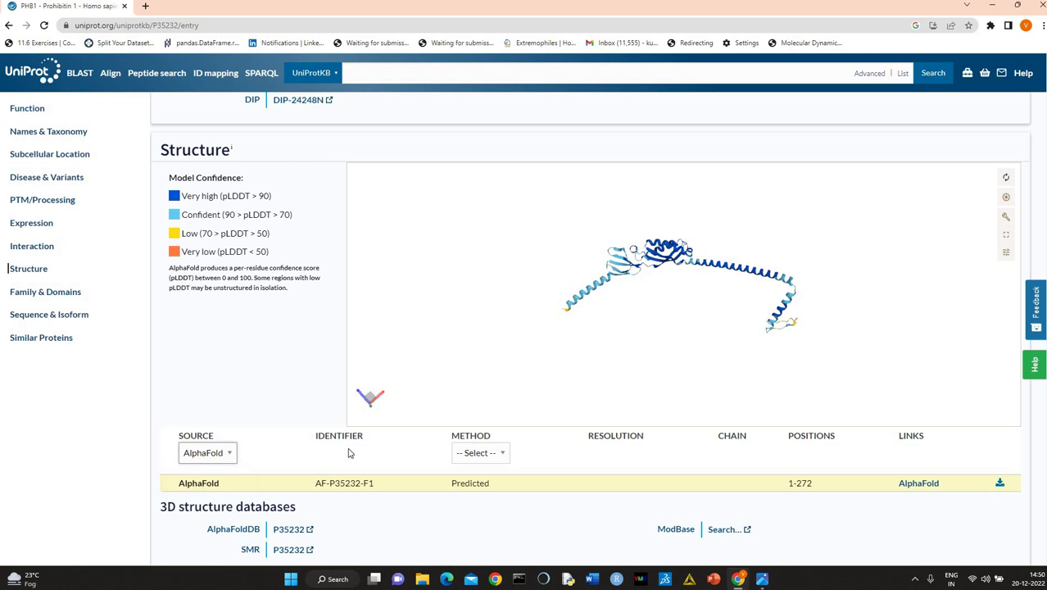
pyautogui.click(499, 451)
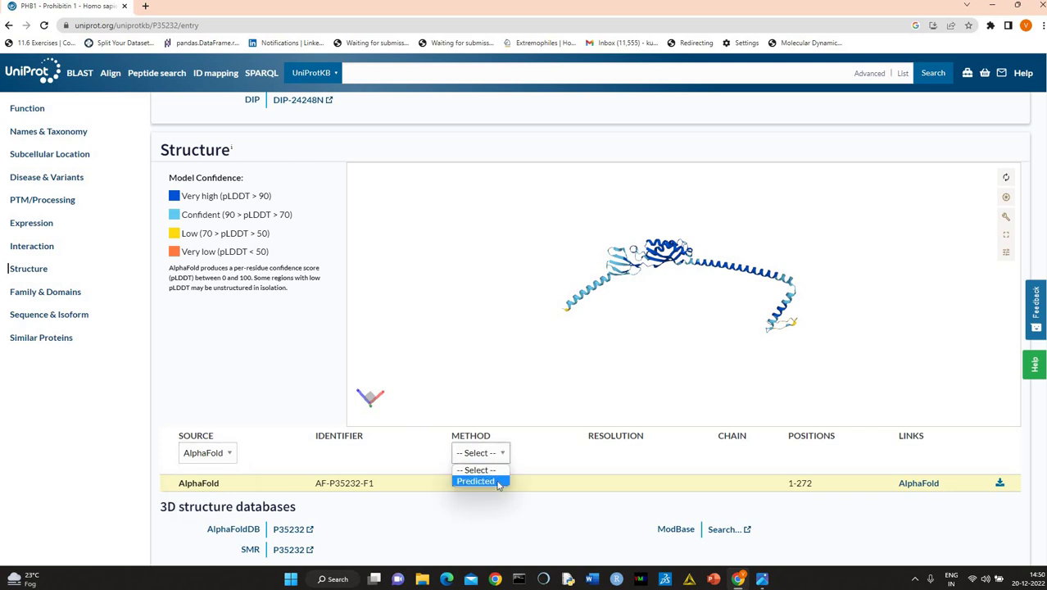
pyautogui.click(502, 482)
pyautogui.scroll(-2, 753, 479)
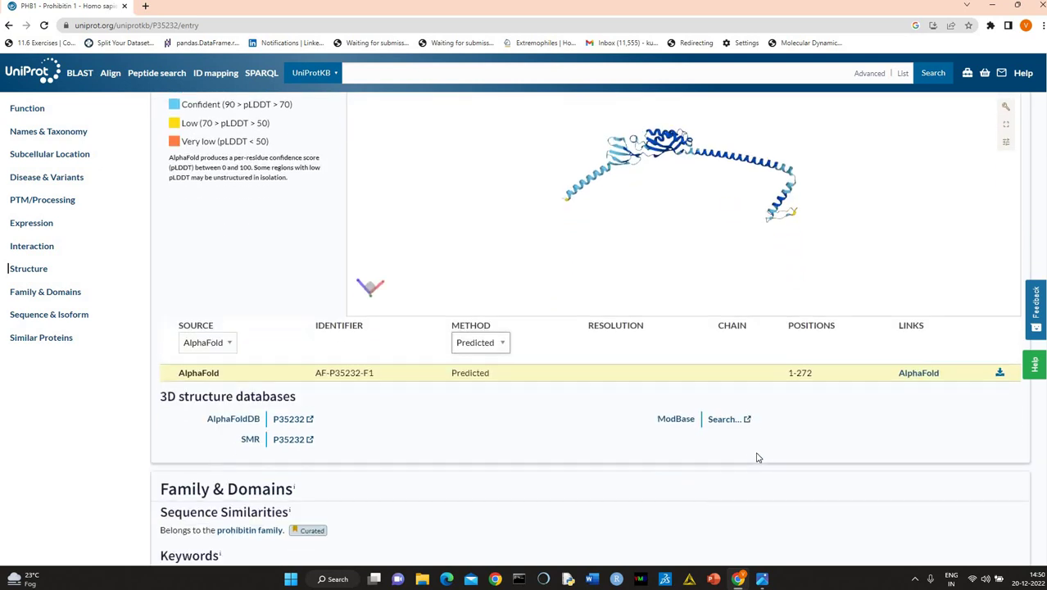
pyautogui.click(924, 378)
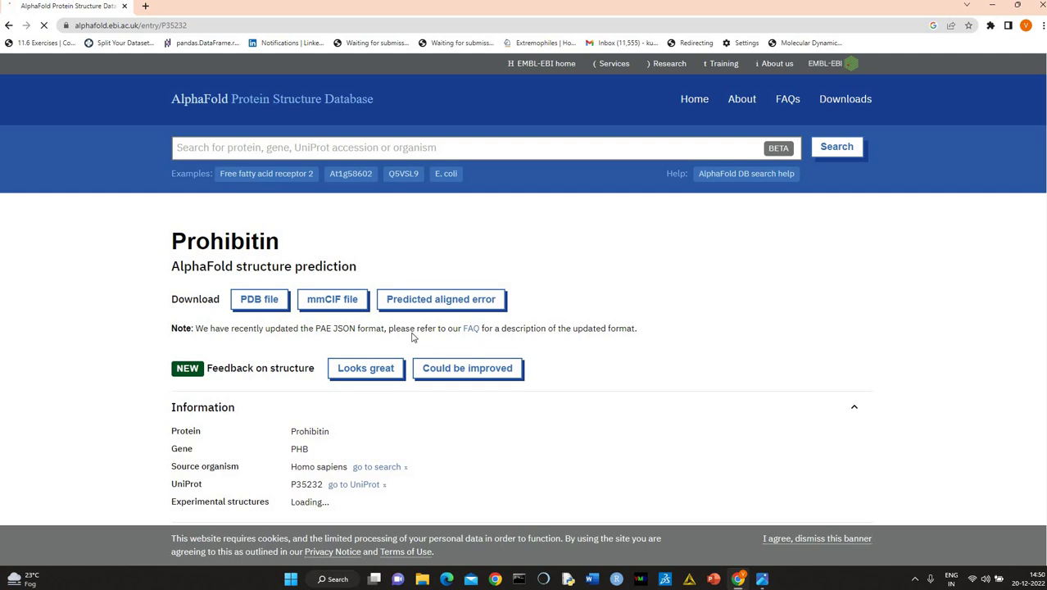
# Download the Prohibitin AlphaFold model as the PDB file AF-P35232-F1-model_v4.pdb
pyautogui.click(259, 301)
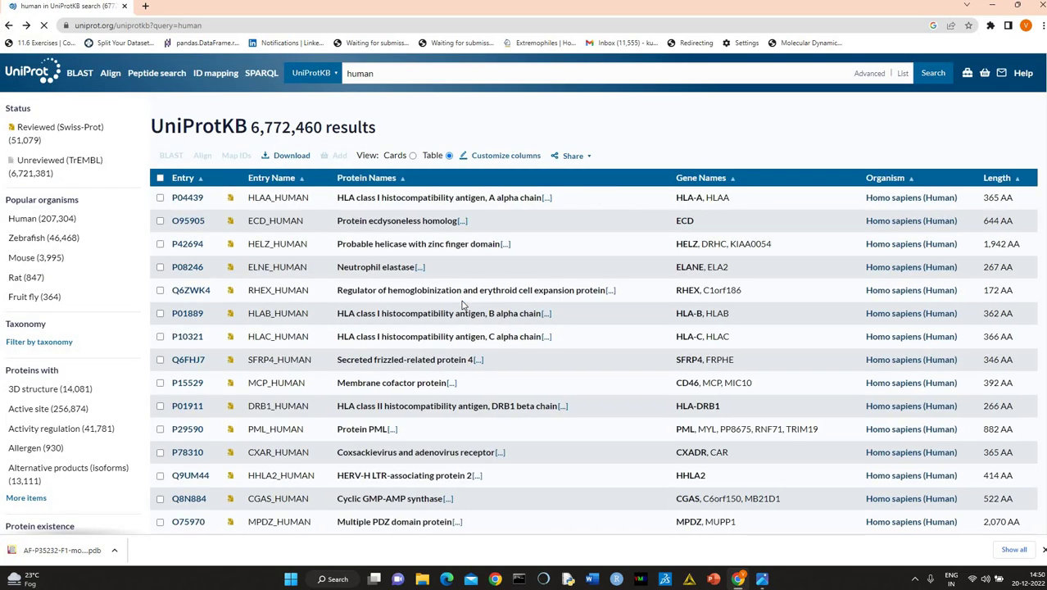
# Scroll the 6,772,460 human results, then go forward to the P35232 Prohibitin 1 entry
pyautogui.scroll(-10, 410, 306)
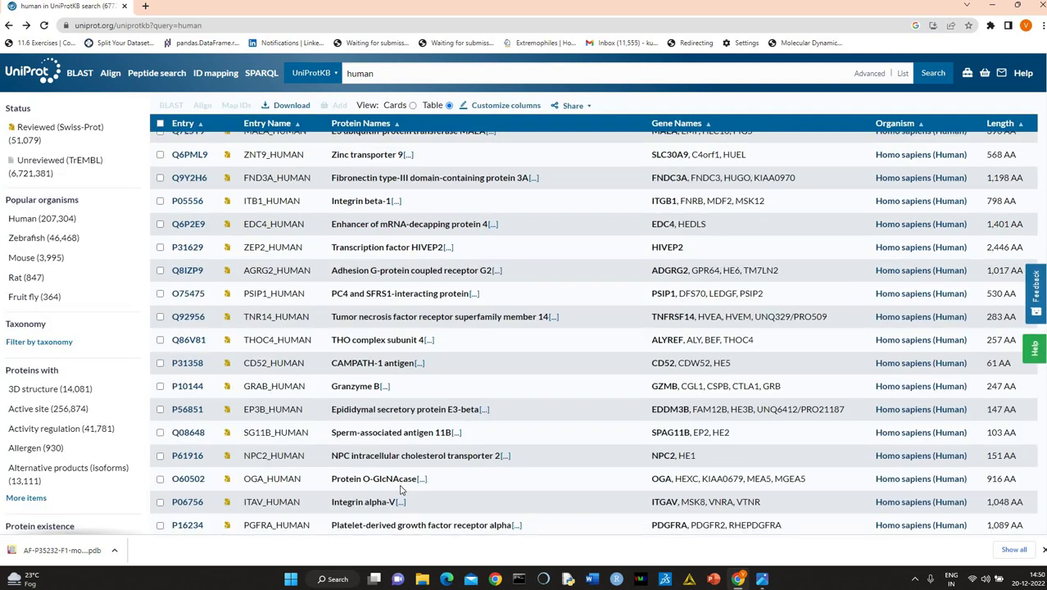
pyautogui.scroll(-4, 402, 490)
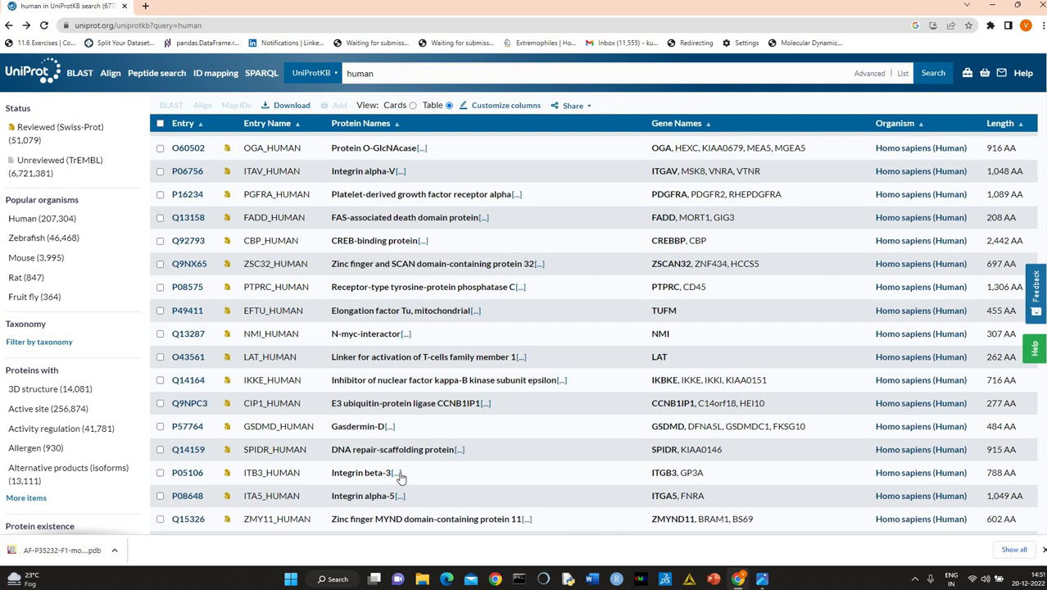
pyautogui.scroll(-3, 401, 477)
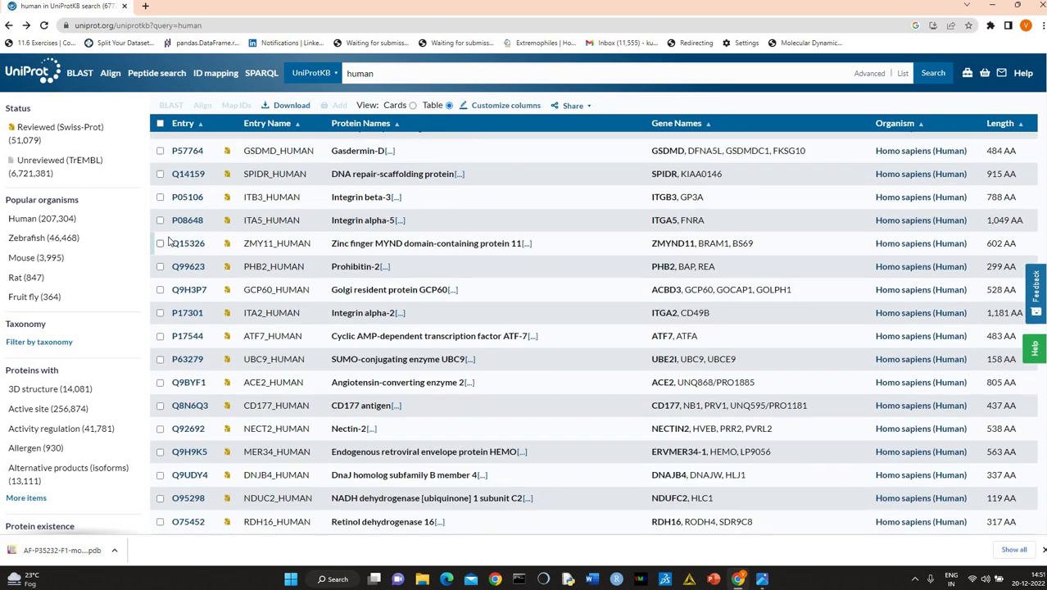
pyautogui.scroll(-1, 168, 239)
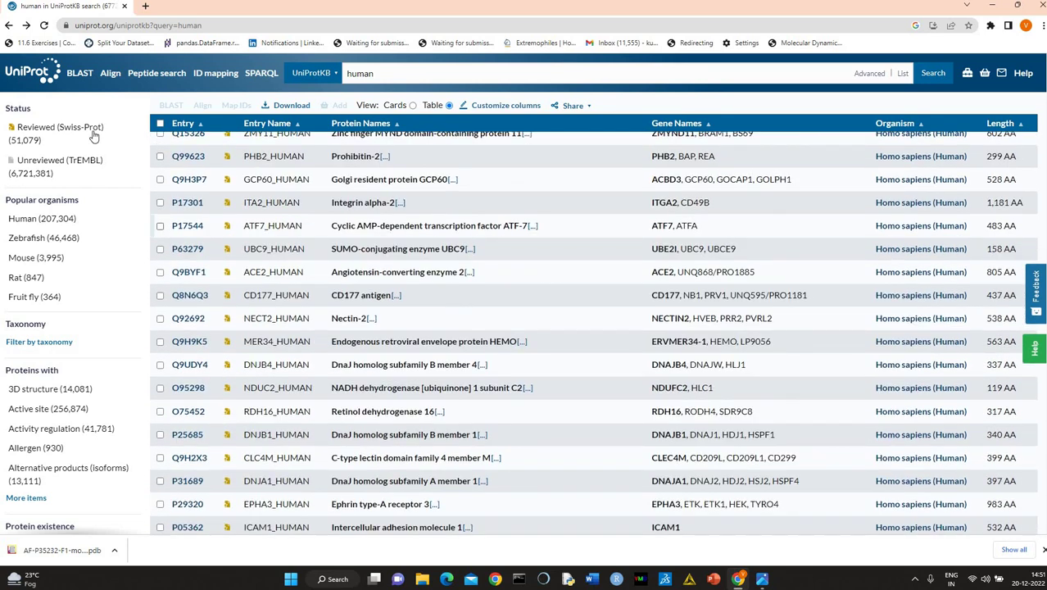
pyautogui.click(27, 25)
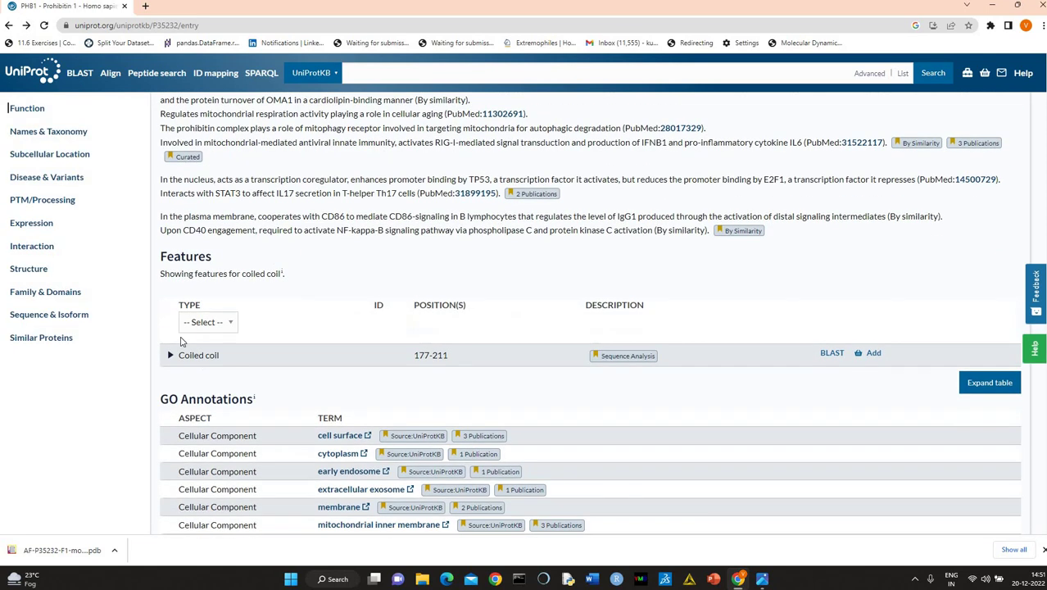
# Jump to the Sequence & Isoform section of the P35232 PHB1 entry
pyautogui.click(48, 317)
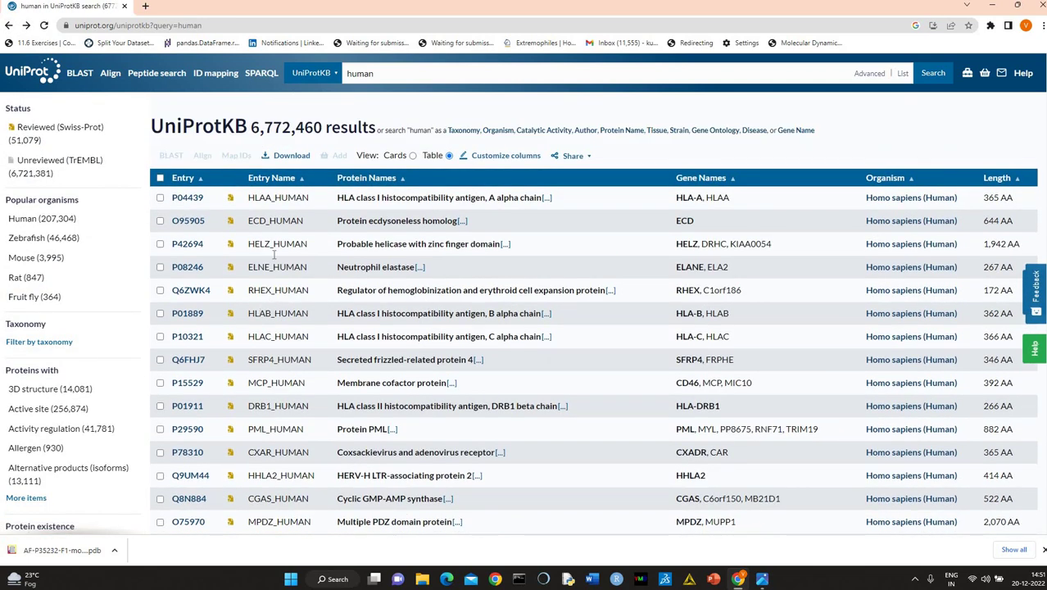
# Replace the 'human' search term with 'p53' and run the search
pyautogui.moveTo(382, 78); pyautogui.dragTo(312, 80)
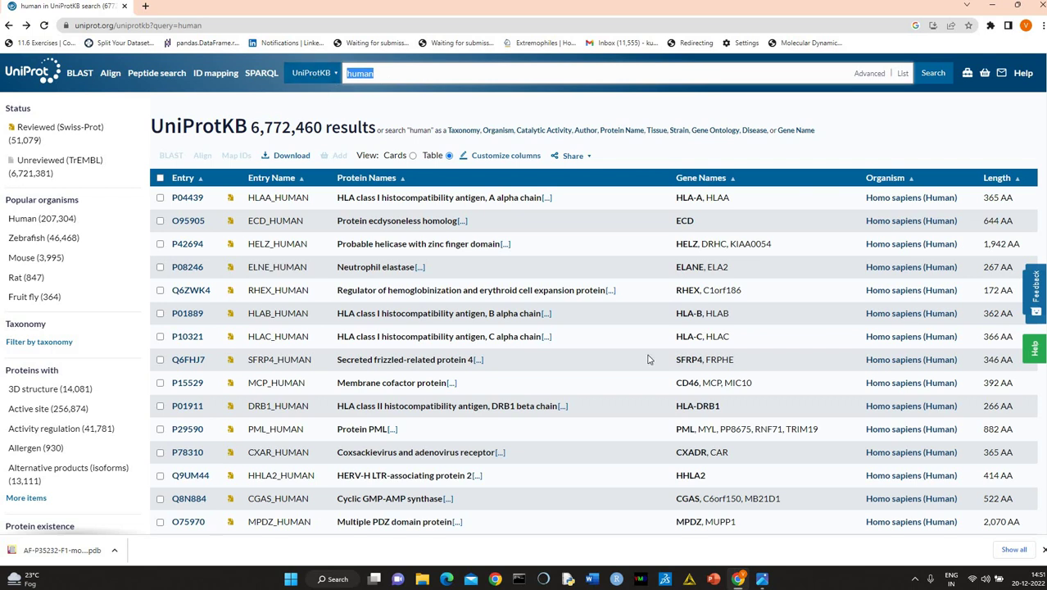
pyautogui.press('BackSpace')
pyautogui.click(935, 76)
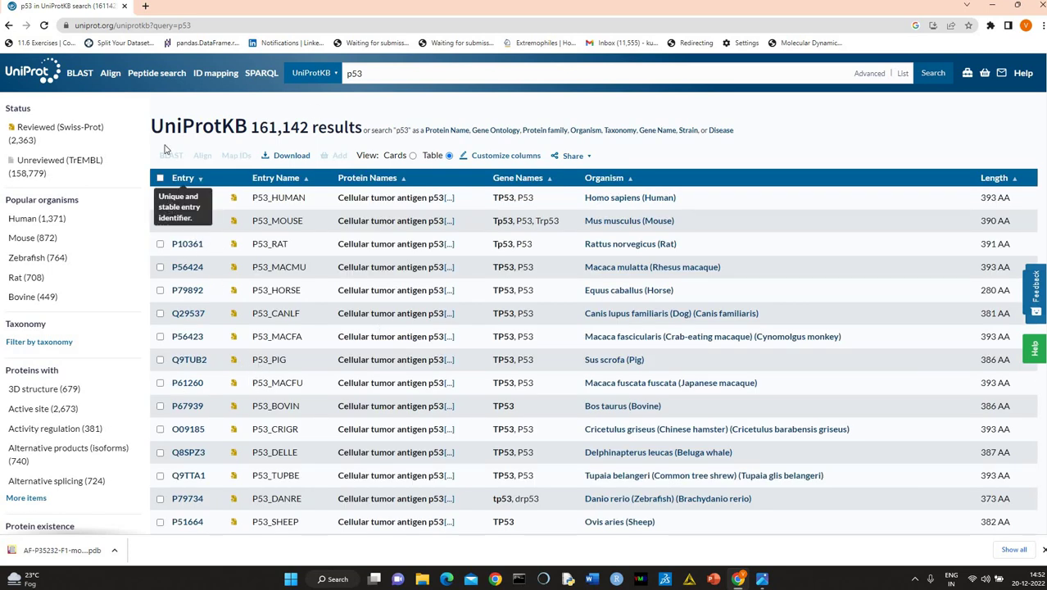
# Select the human, mouse, rat, rhesus, horse, dog, crab-eating macaque and pig p53 entries for download
pyautogui.click(161, 198)
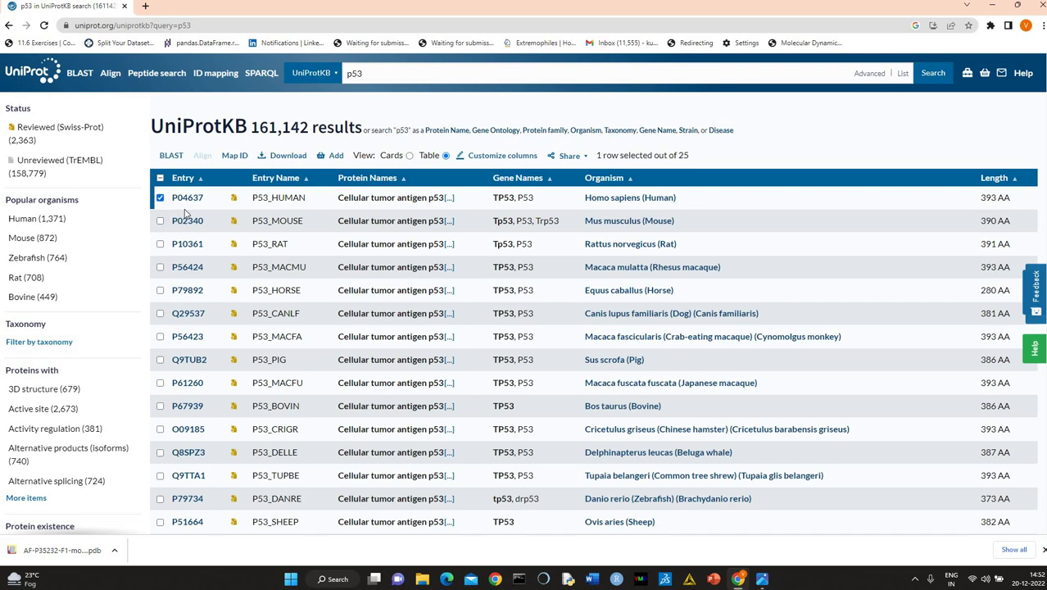
pyautogui.click(162, 222)
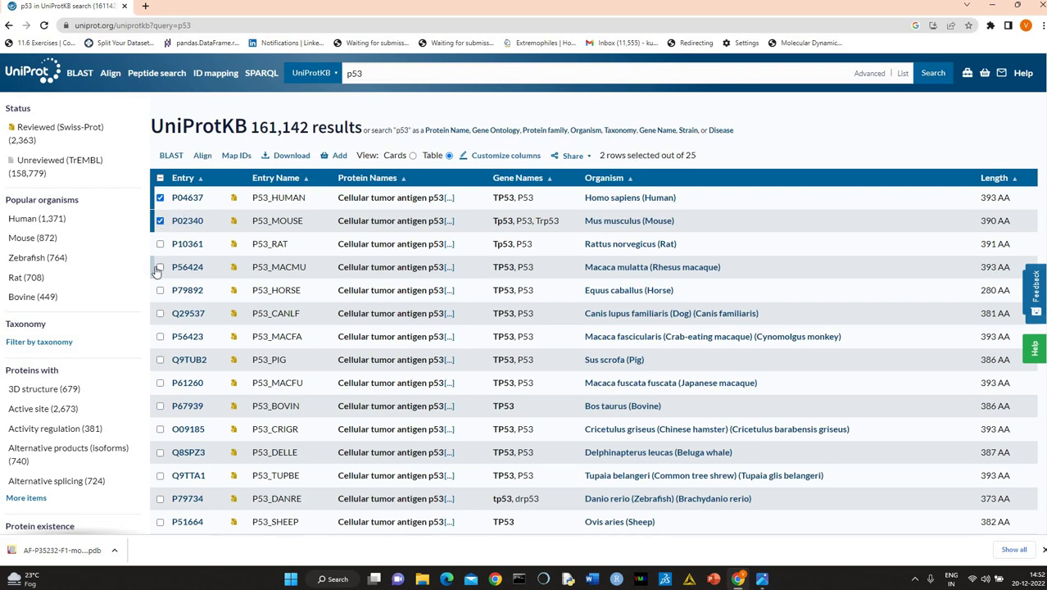
pyautogui.click(161, 244)
pyautogui.click(161, 268)
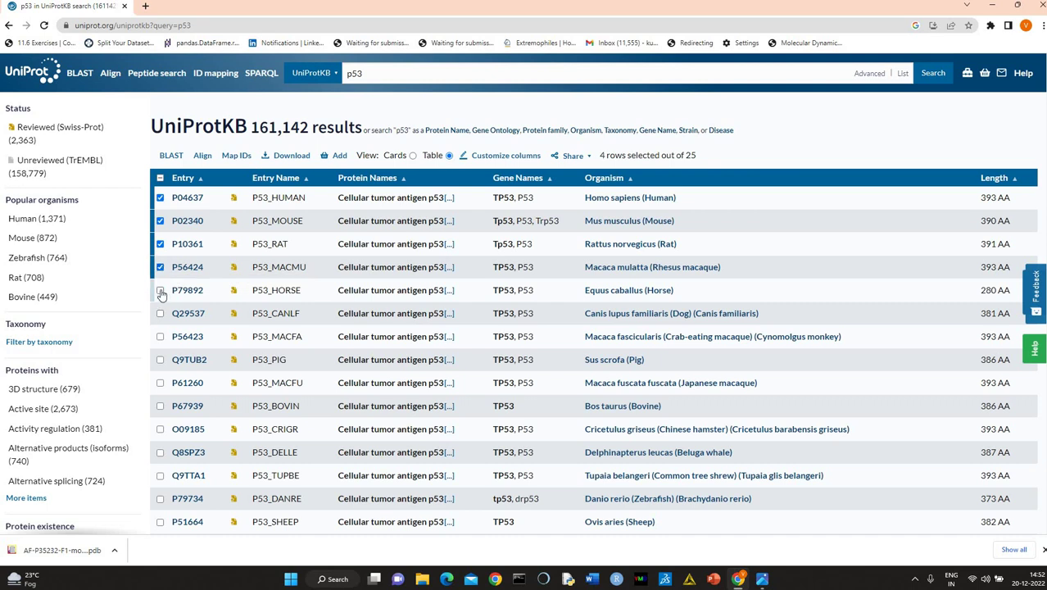
pyautogui.click(161, 291)
pyautogui.click(161, 314)
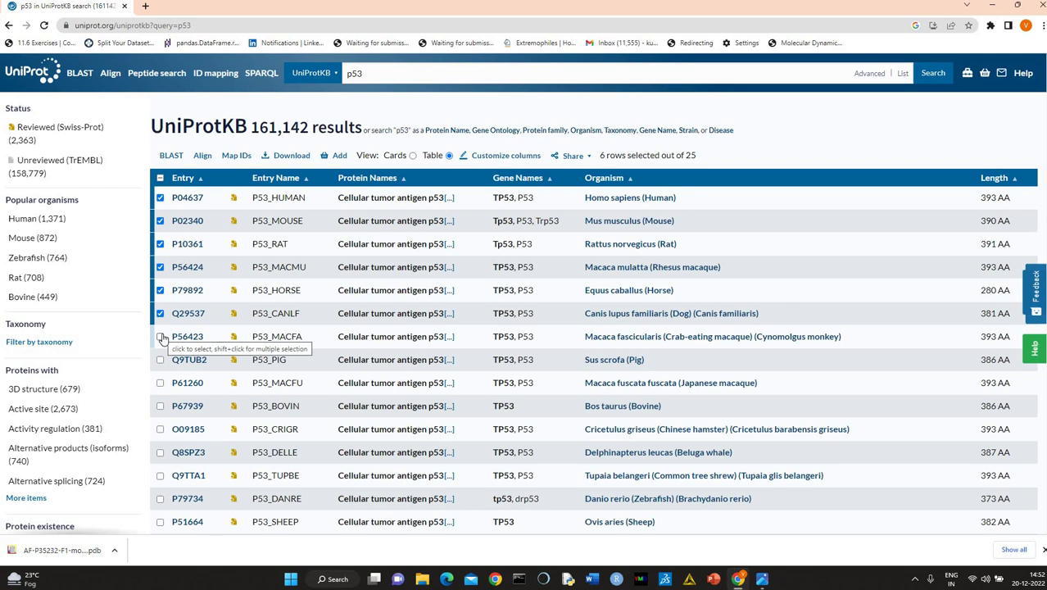
pyautogui.keyDown('shift'); pyautogui.click(160, 359); pyautogui.keyUp('shift')
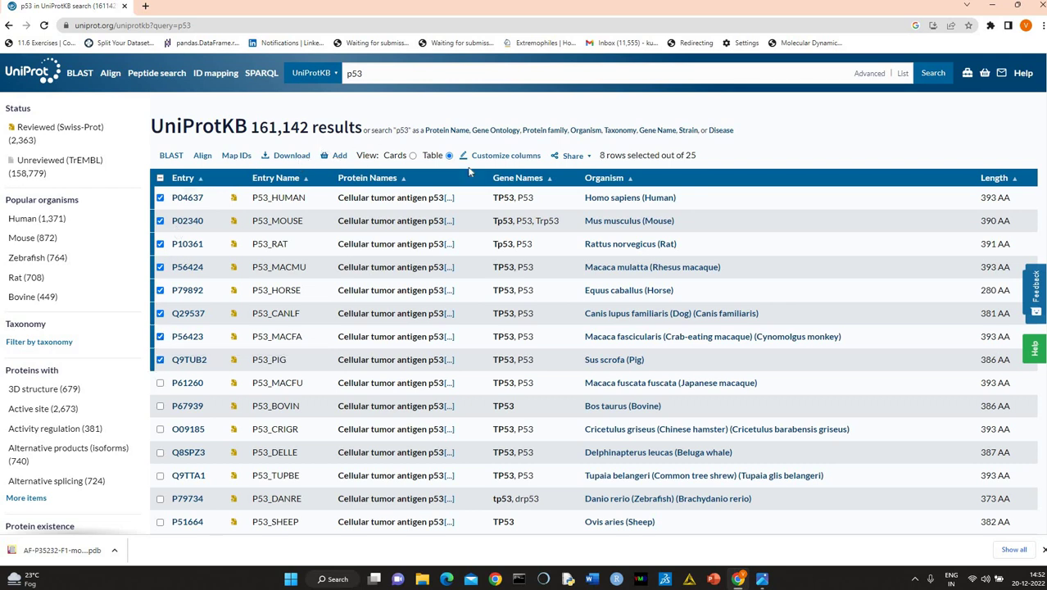
pyautogui.click(287, 156)
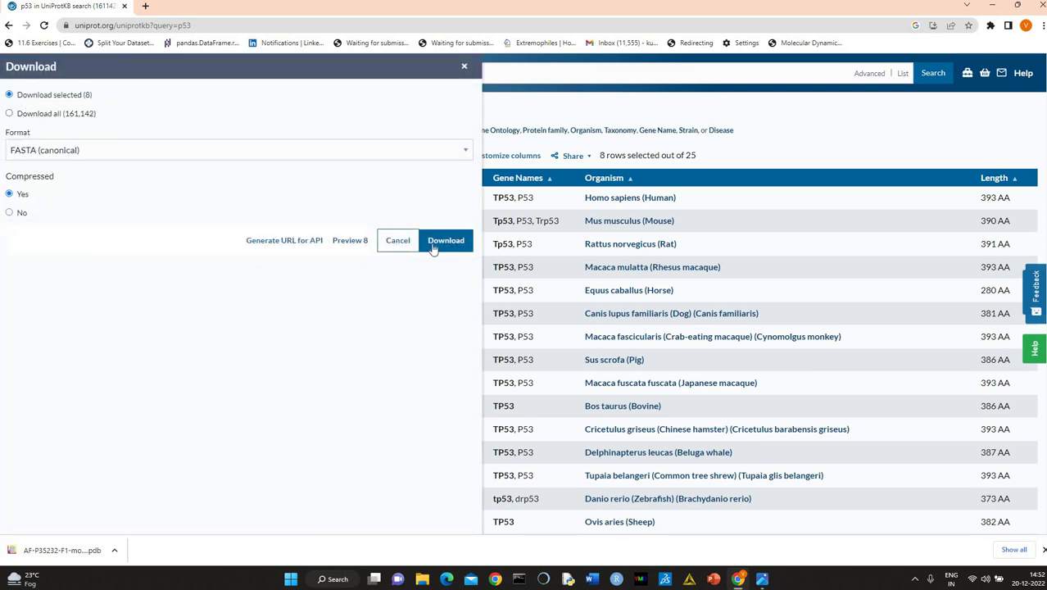
# Download the eight p53 sequences as uncompressed FASTA (canonical) and view the downloaded file's options
pyautogui.click(102, 152)
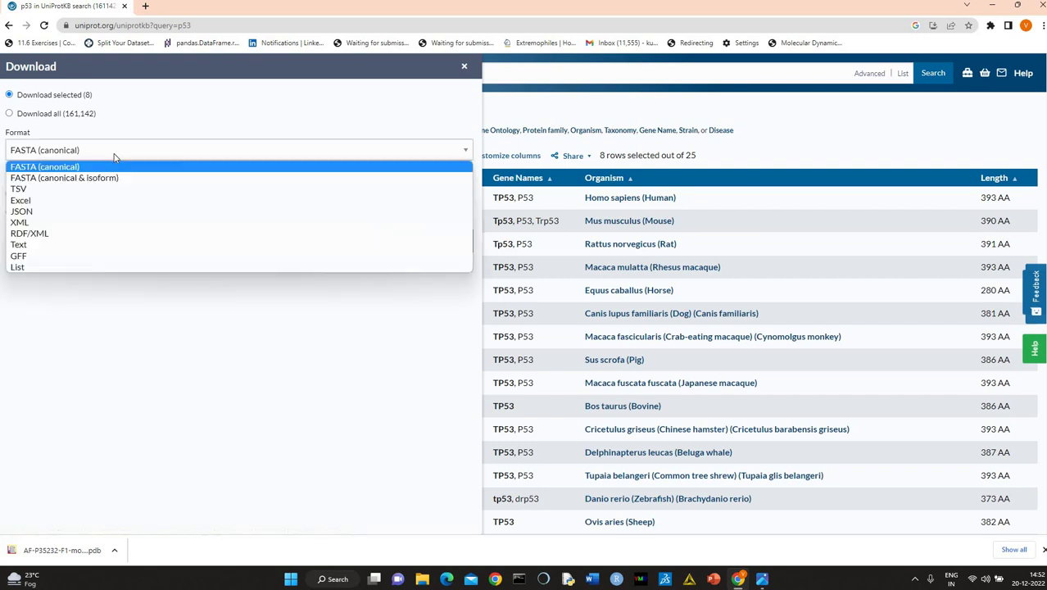
pyautogui.click(33, 164)
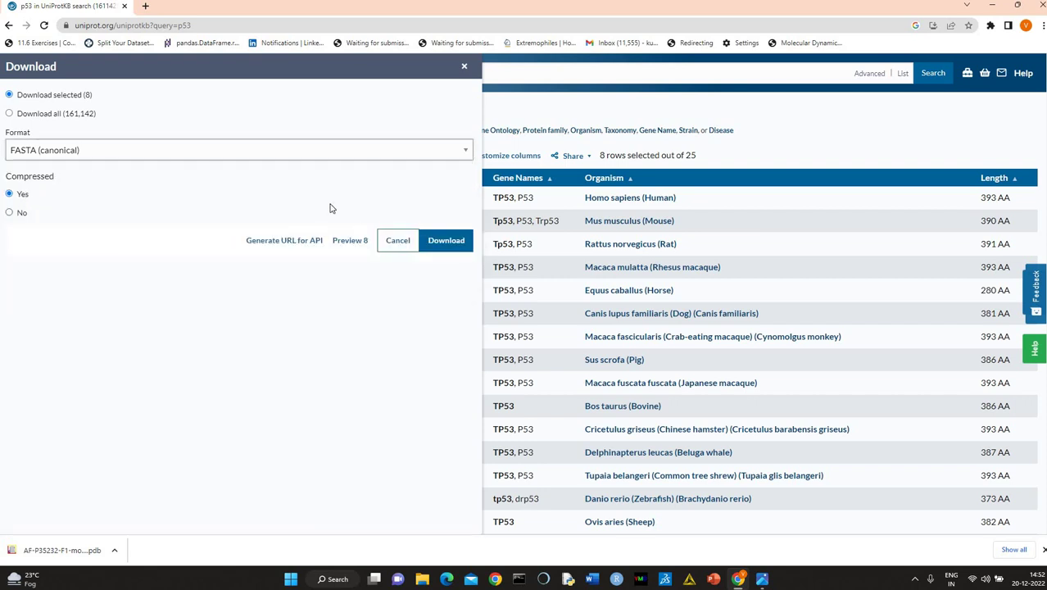
pyautogui.click(17, 214)
pyautogui.click(457, 247)
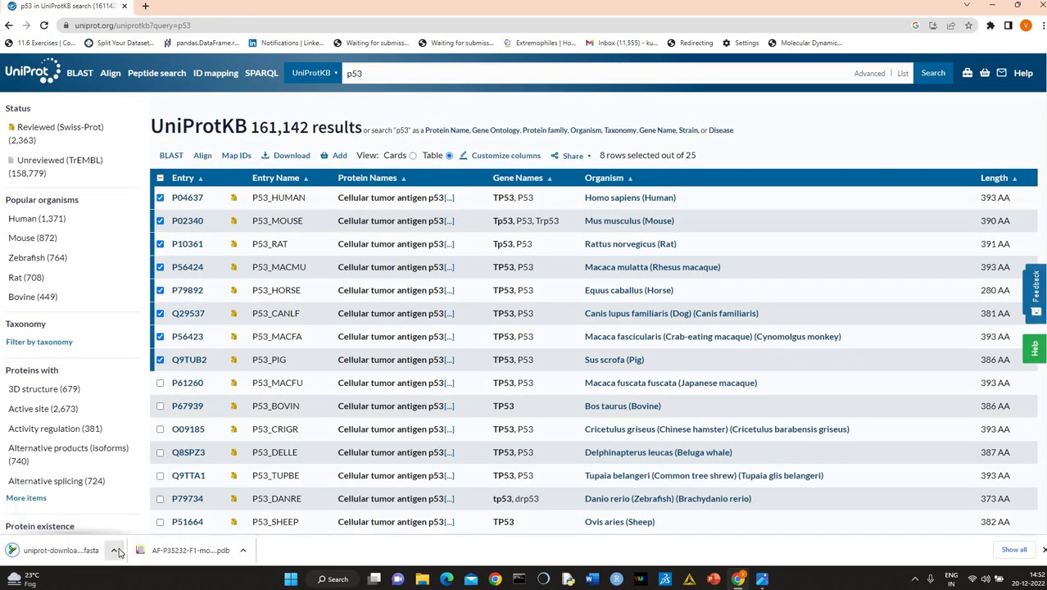
pyautogui.click(116, 550)
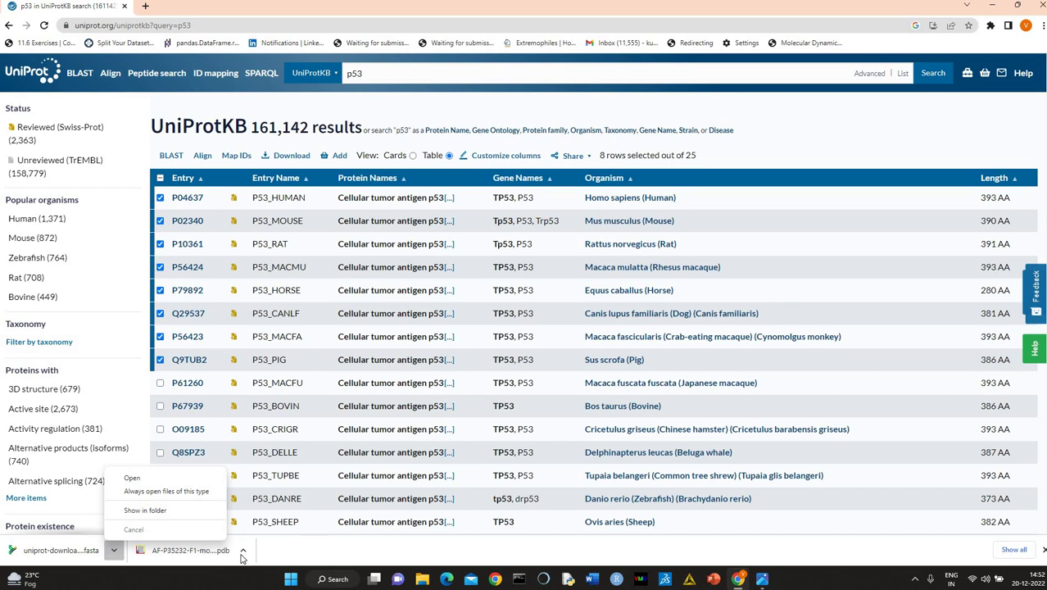
# Launch UCSF Chimera from the taskbar over the p53 results page
pyautogui.click(543, 580)
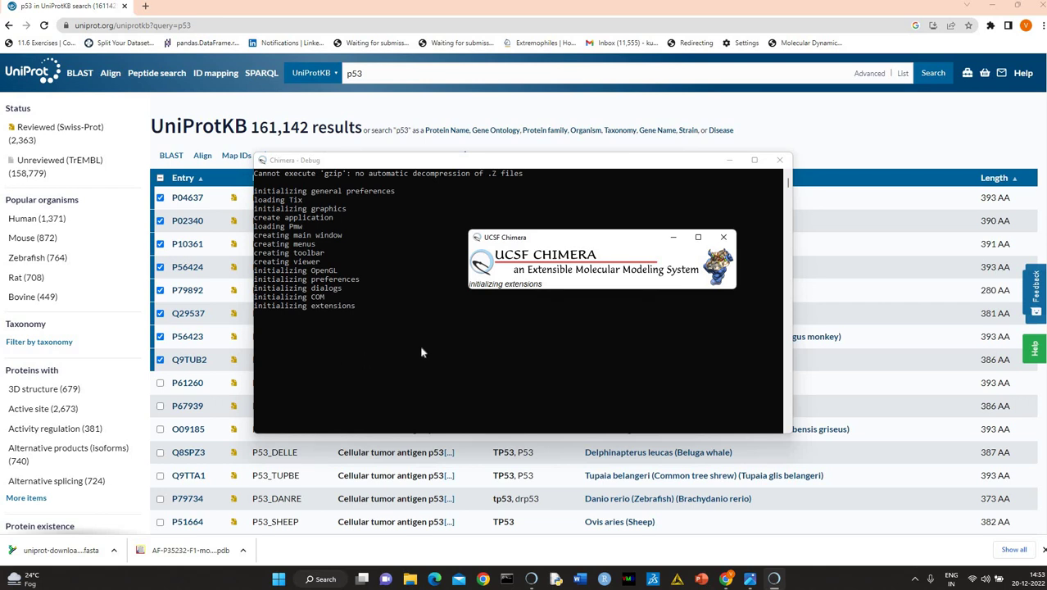
pyautogui.scroll(-3, 136, 492)
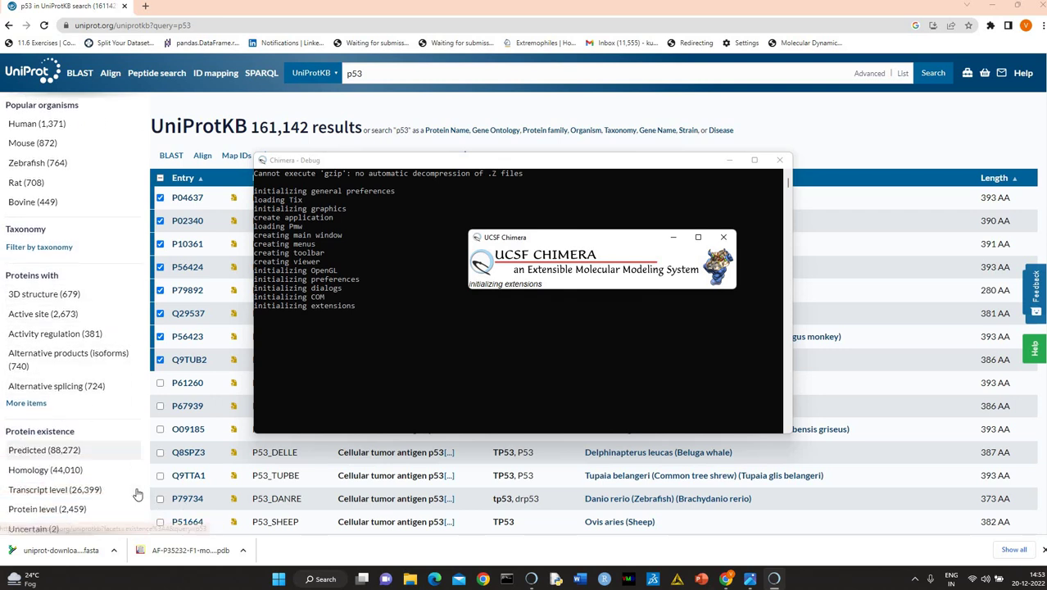
pyautogui.scroll(-1, 138, 494)
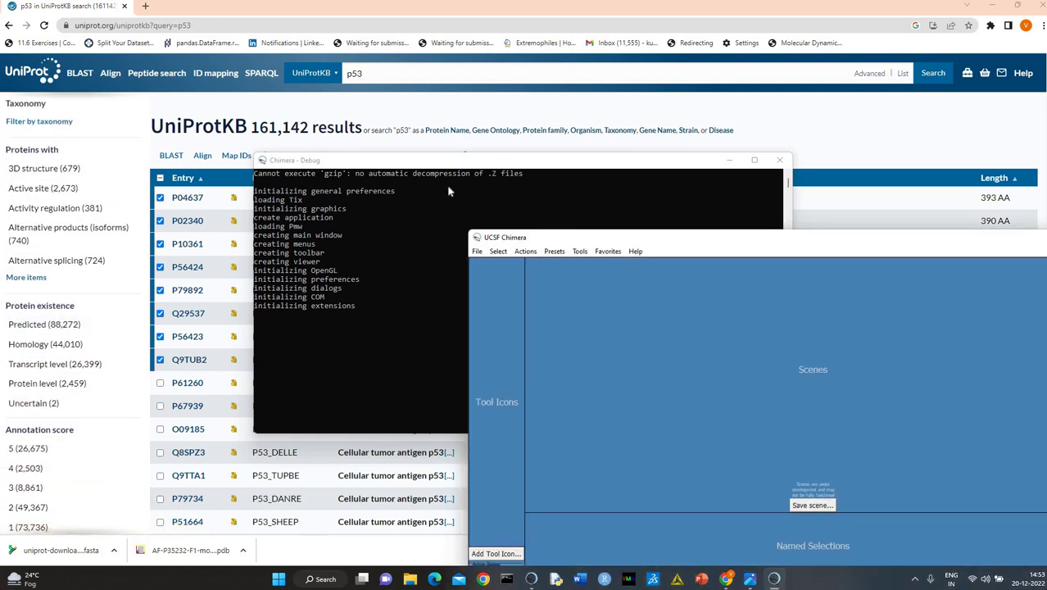
# Maximize the Chimera window and detach the File menu into its own window
pyautogui.moveTo(653, 245); pyautogui.dragTo(283, 120)
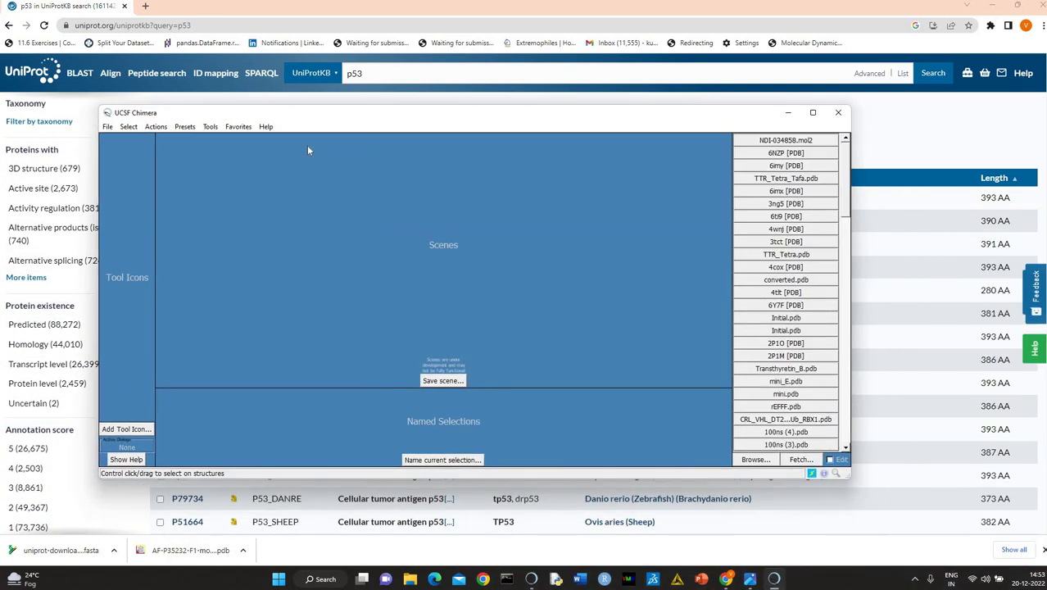
pyautogui.doubleClick(385, 113)
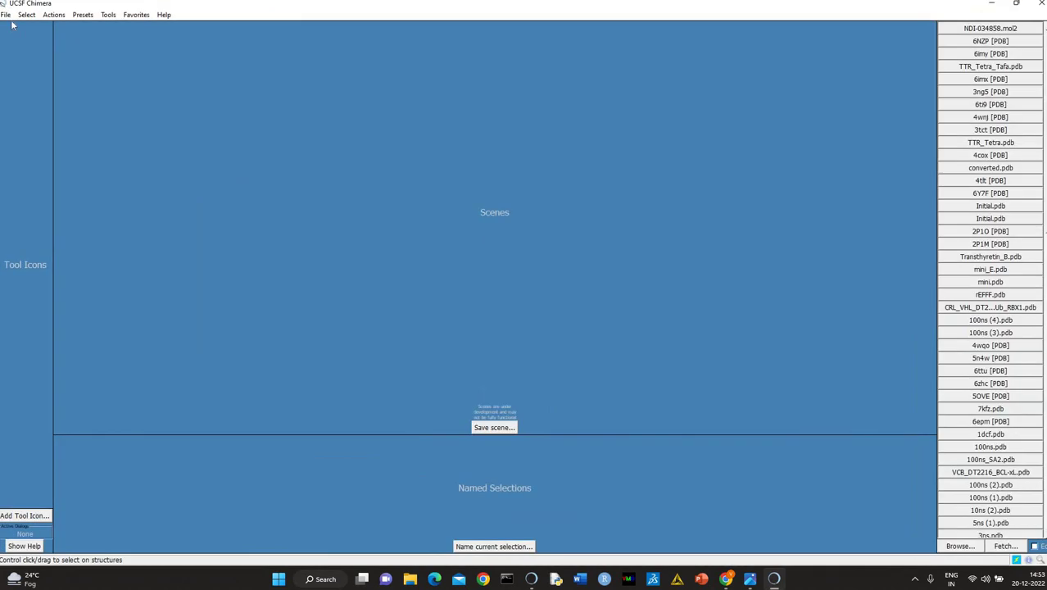
pyautogui.click(5, 14)
pyautogui.click(14, 25)
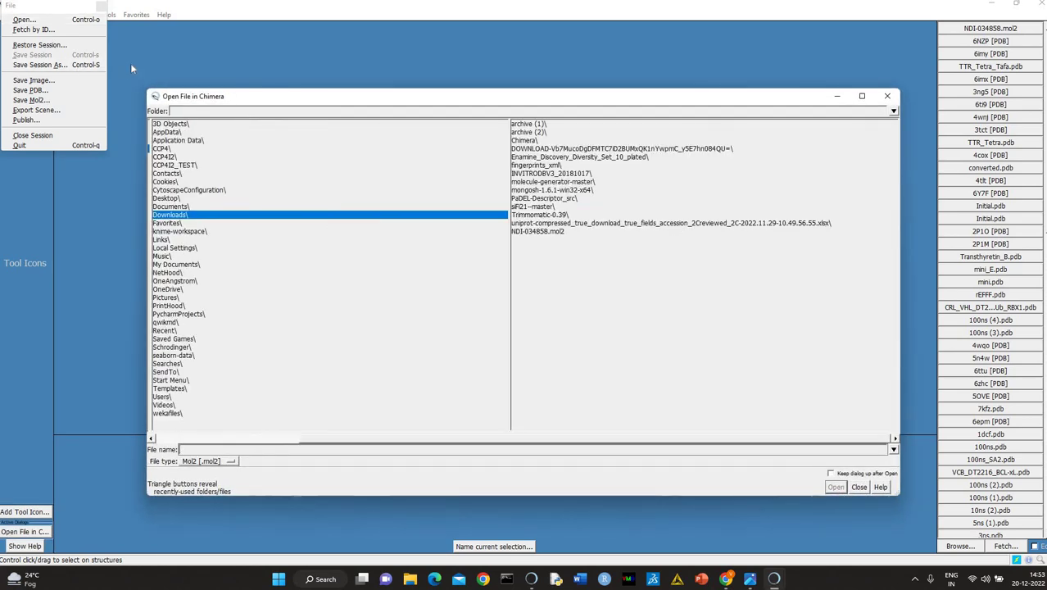
# Open AF-P35232-F1-model_v4.pdb from Downloads with the PDB file type
pyautogui.click(177, 216)
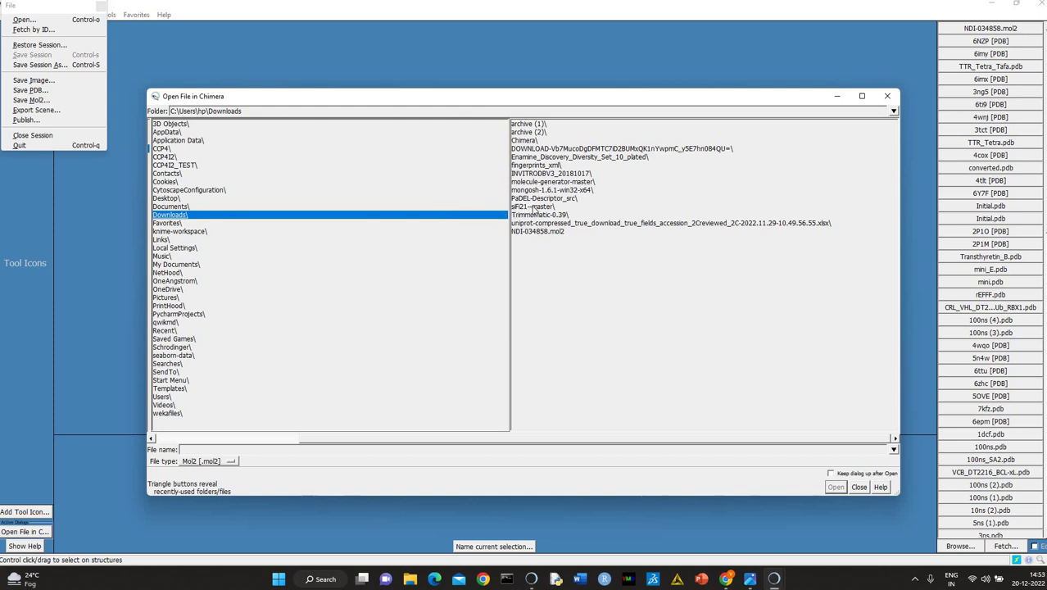
pyautogui.moveTo(387, 331); pyautogui.dragTo(278, 437)
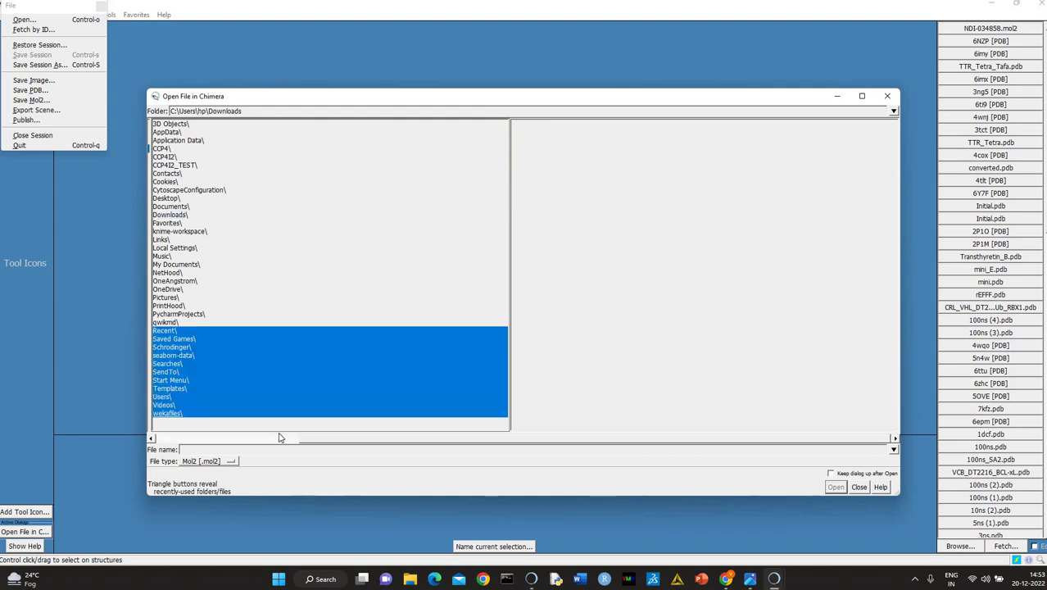
pyautogui.click(186, 215)
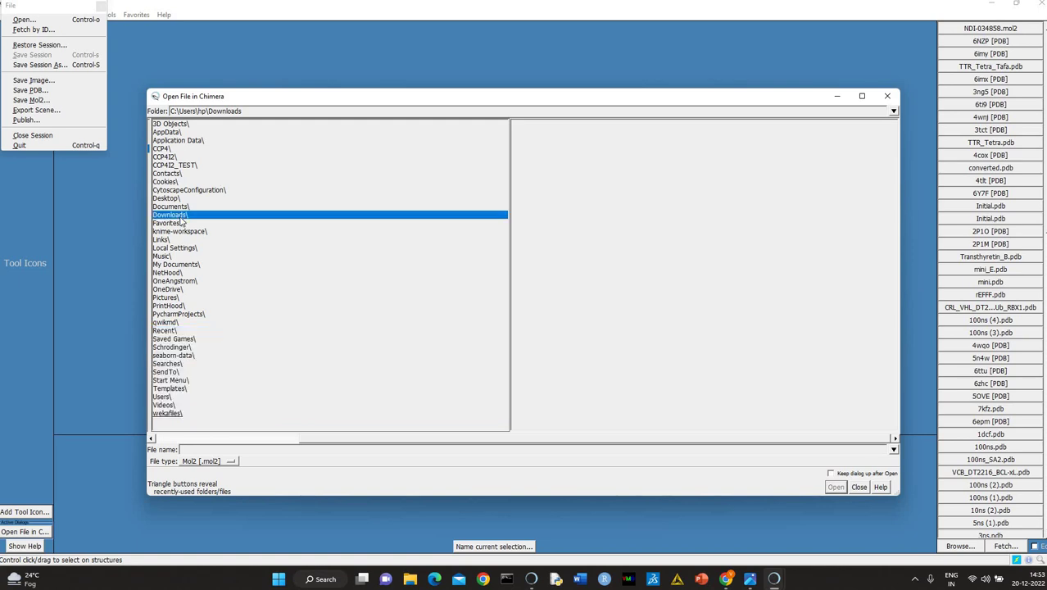
pyautogui.click(203, 463)
pyautogui.click(502, 430)
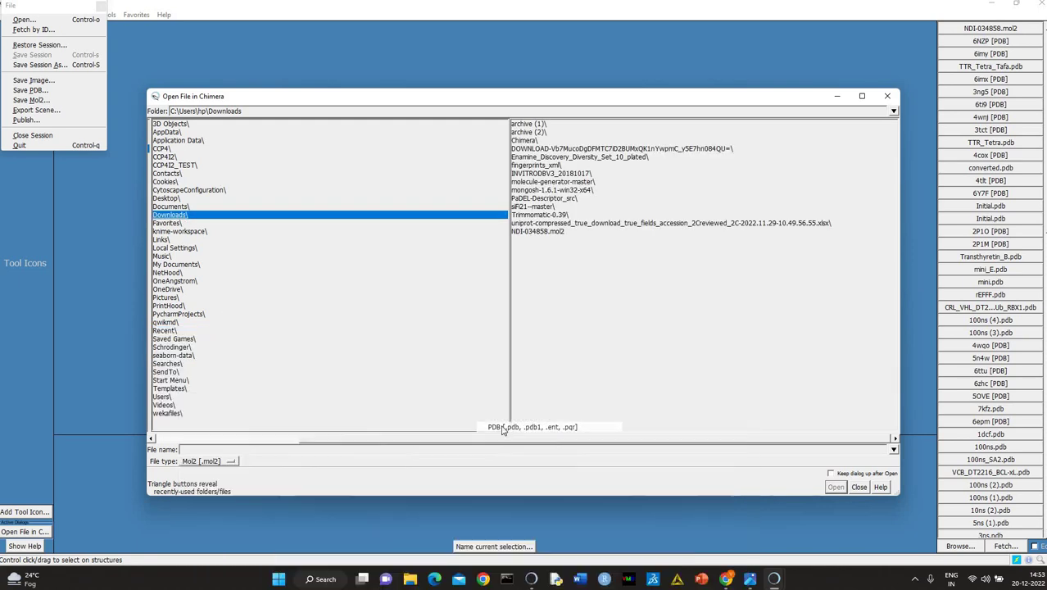
pyautogui.doubleClick(557, 331)
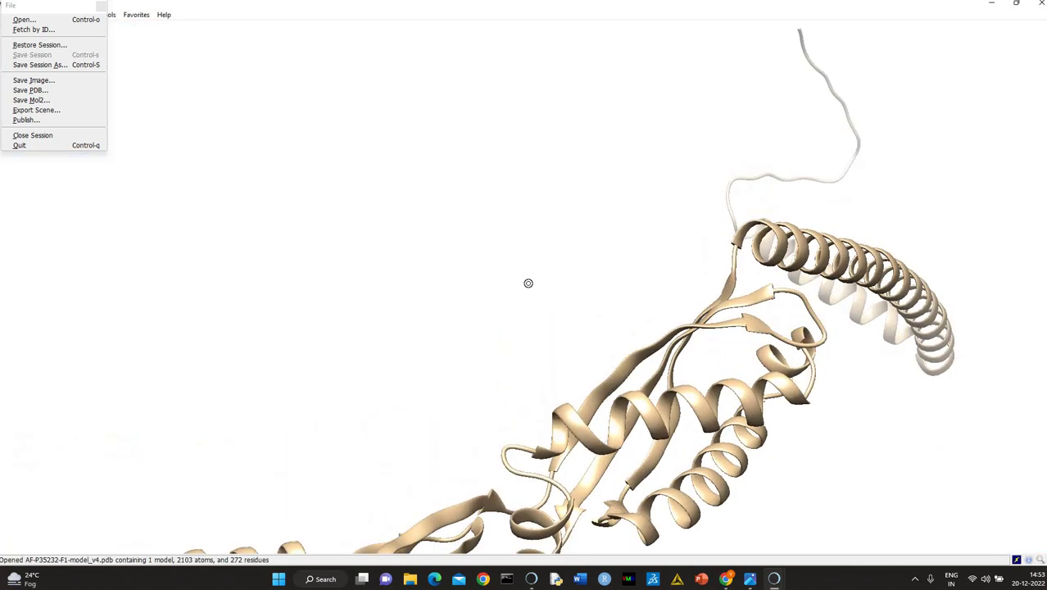
# Rotate and zoom the AF-P35232 ribbon, then close the File menu window and Chimera
pyautogui.scroll(4, 529, 283)
pyautogui.scroll(-8, 545, 257)
pyautogui.moveTo(511, 307); pyautogui.dragTo(527, 263)
pyautogui.moveTo(621, 275); pyautogui.dragTo(488, 325)
pyautogui.scroll(2, 489, 326)
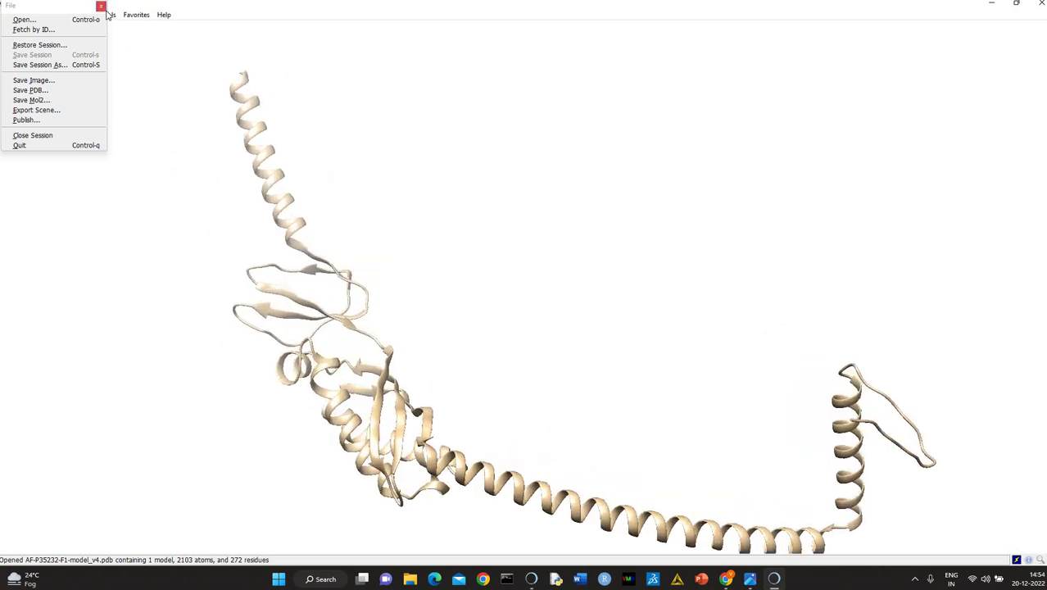
pyautogui.click(217, 193)
pyautogui.moveTo(675, 313); pyautogui.dragTo(824, 179)
pyautogui.scroll(-3, 628, 341)
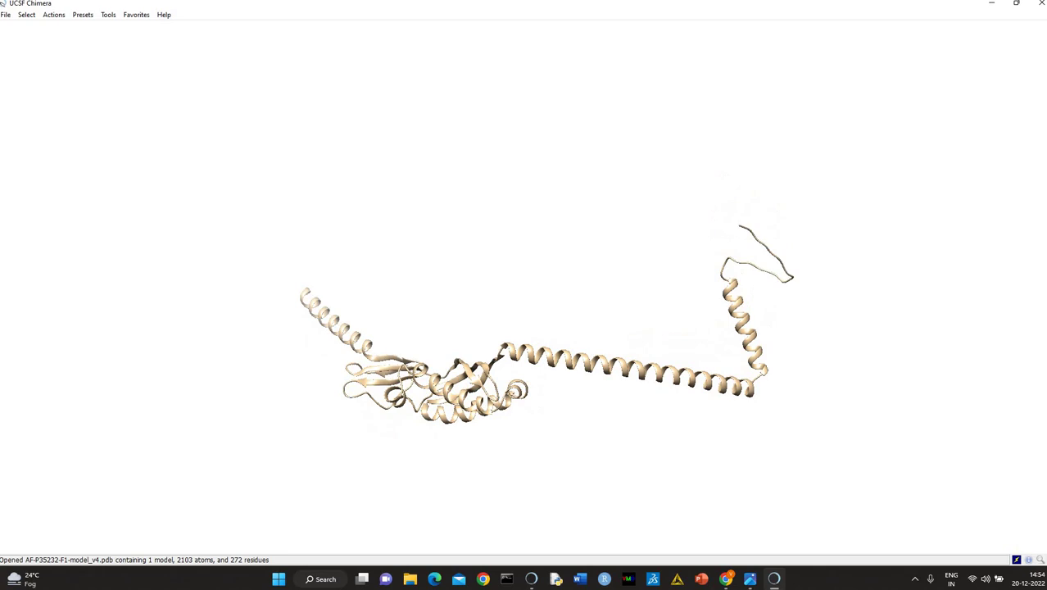
pyautogui.click(1039, 7)
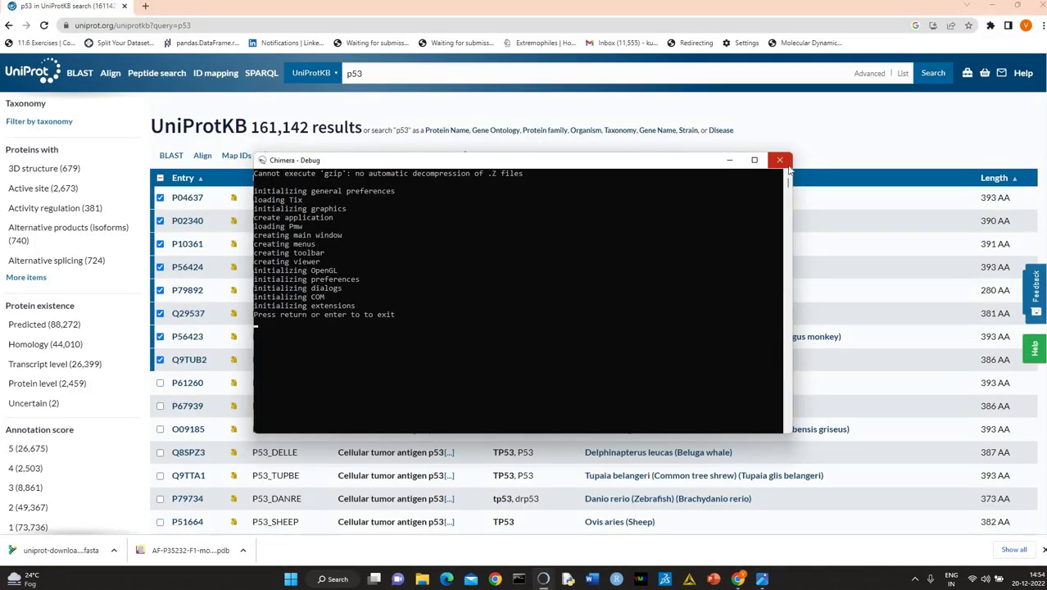
# Close the Chimera debug console, keep only P04637 ticked, and open the P53_HUMAN entry
pyautogui.click(780, 161)
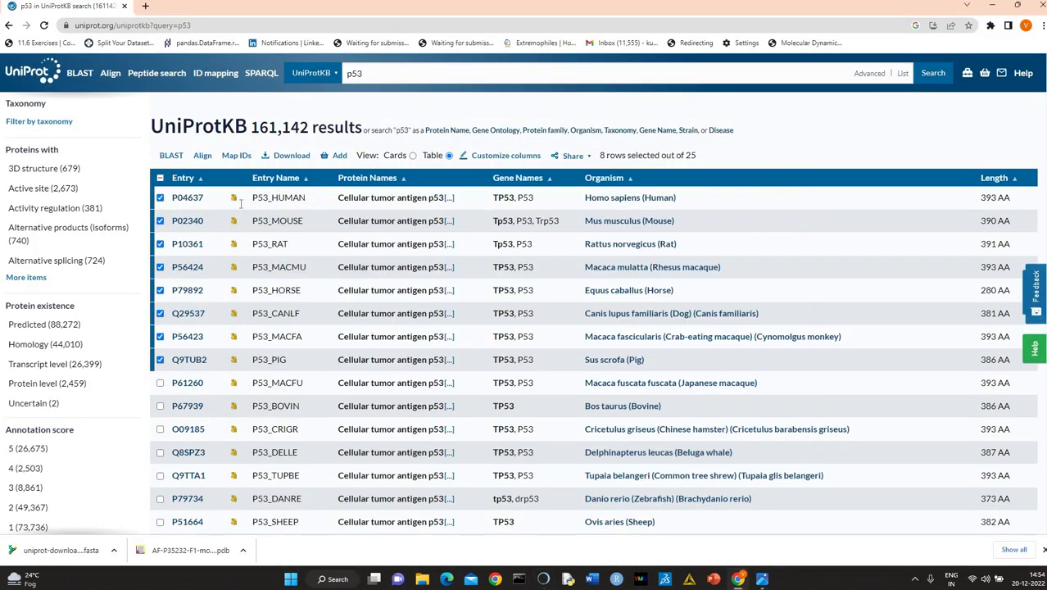
pyautogui.click(160, 220)
pyautogui.click(159, 244)
pyautogui.click(160, 266)
pyautogui.click(160, 289)
pyautogui.click(160, 313)
pyautogui.click(160, 336)
pyautogui.click(160, 360)
pyautogui.click(185, 198)
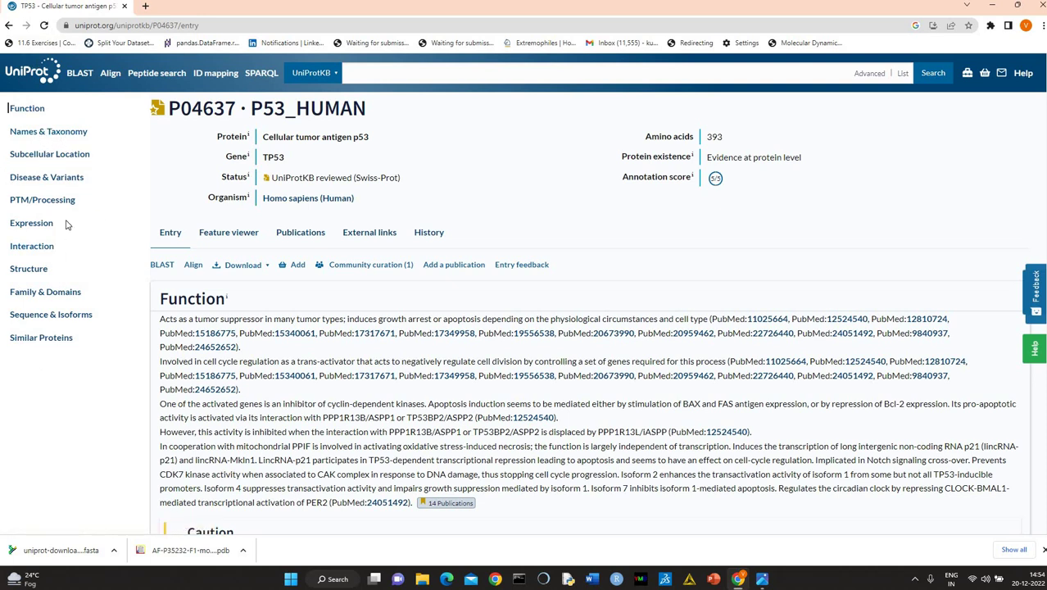
# Read through P53_HUMAN's disease entries, including esophageal cancer and Li-Fraumeni syndrome
pyautogui.click(50, 182)
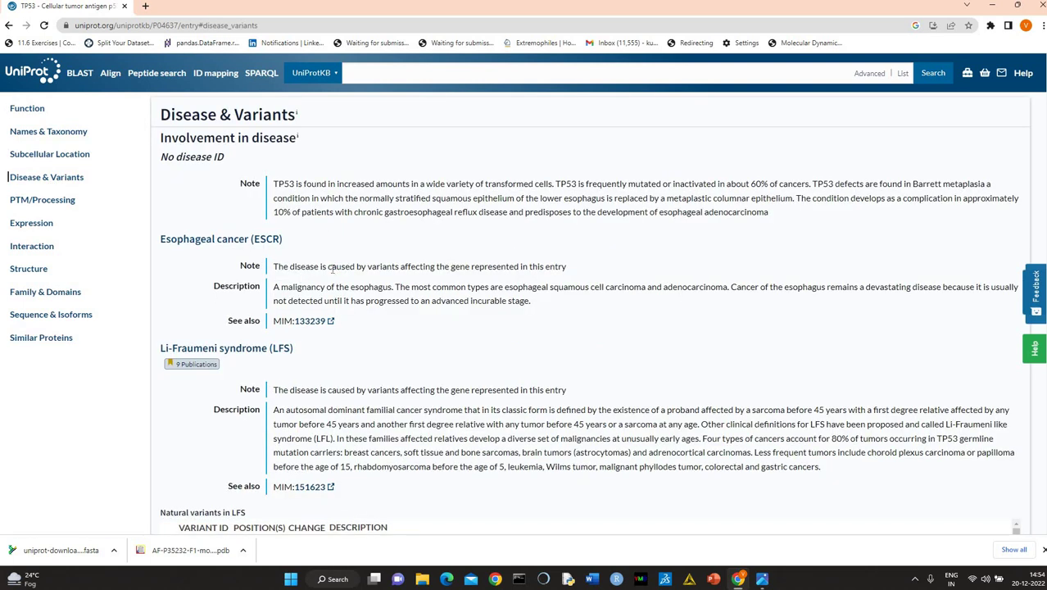
pyautogui.scroll(-3, 332, 271)
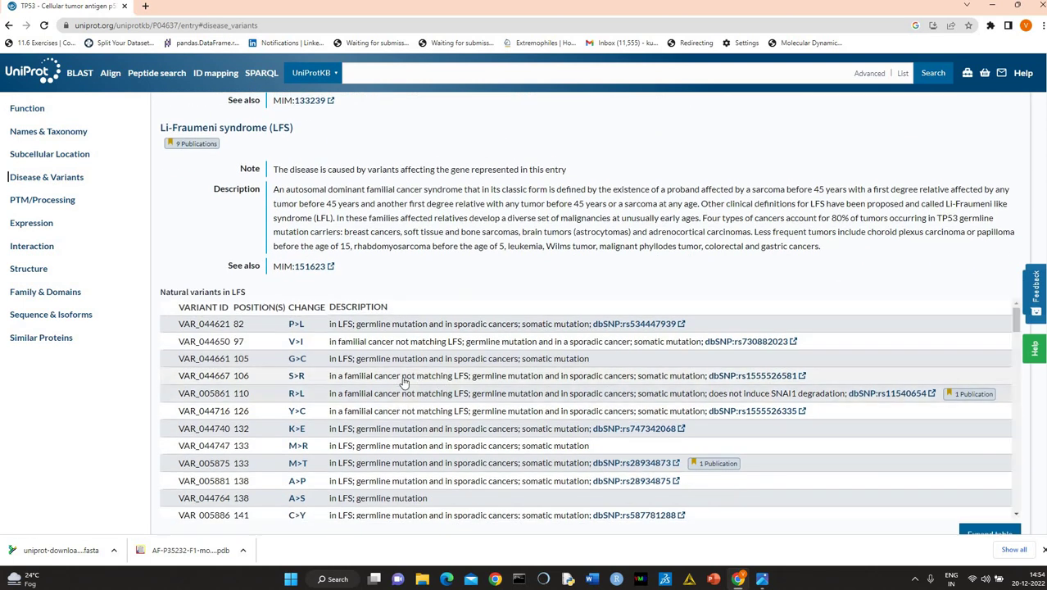
pyautogui.scroll(-2, 404, 382)
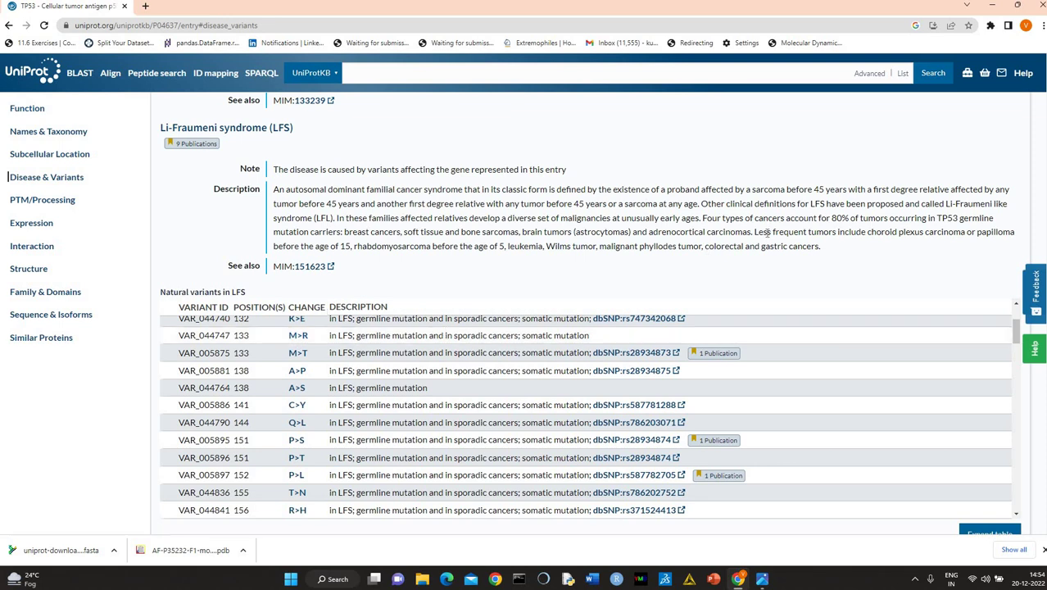
pyautogui.scroll(-1, 767, 232)
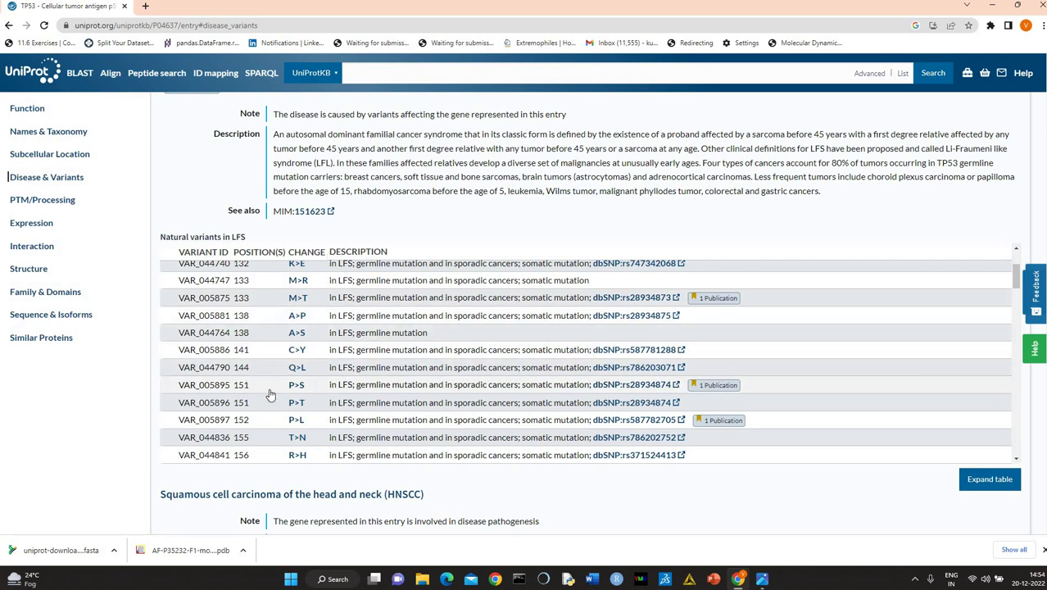
pyautogui.scroll(-3, 549, 418)
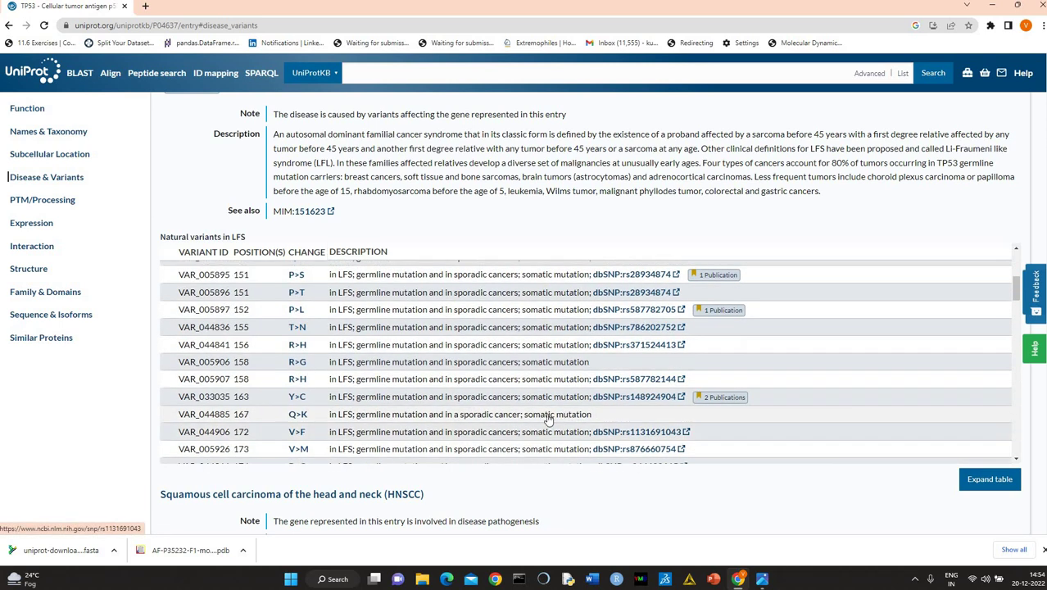
pyautogui.scroll(-3, 549, 418)
pyautogui.scroll(-3, 438, 418)
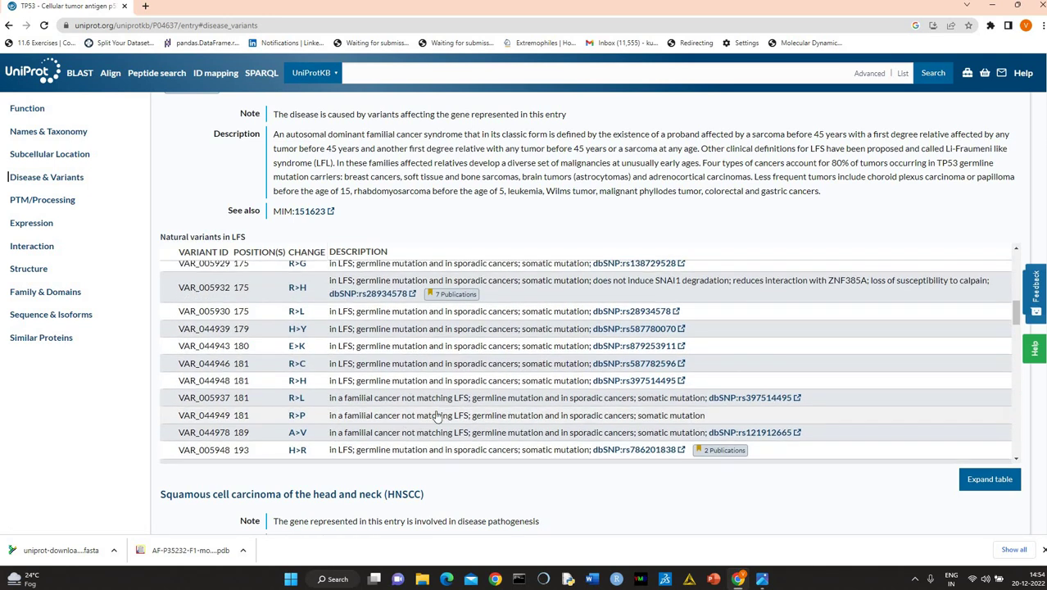
pyautogui.scroll(-3, 488, 377)
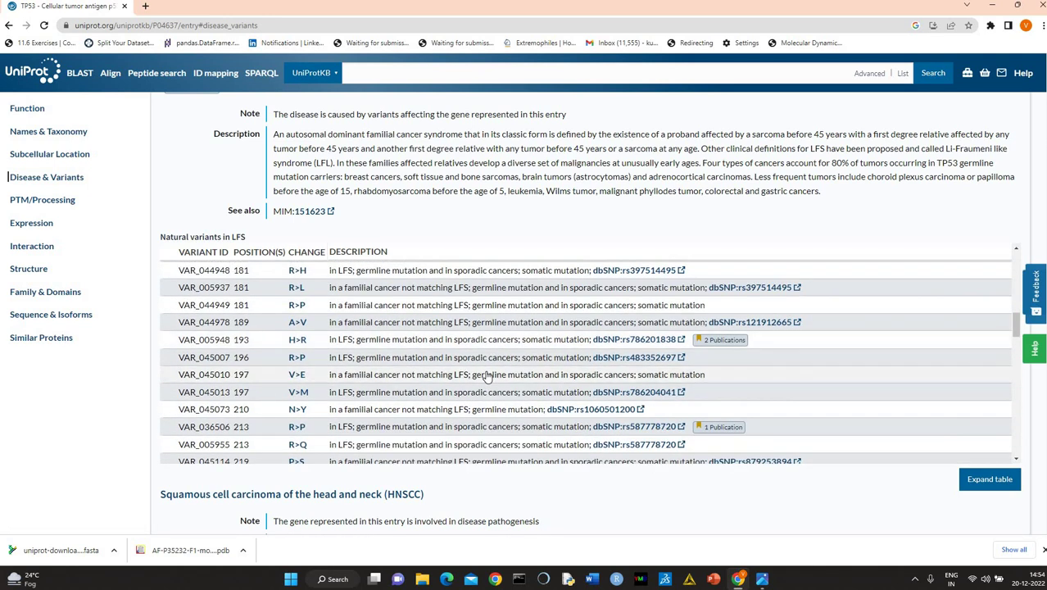
pyautogui.scroll(-3, 492, 377)
pyautogui.scroll(-3, 346, 380)
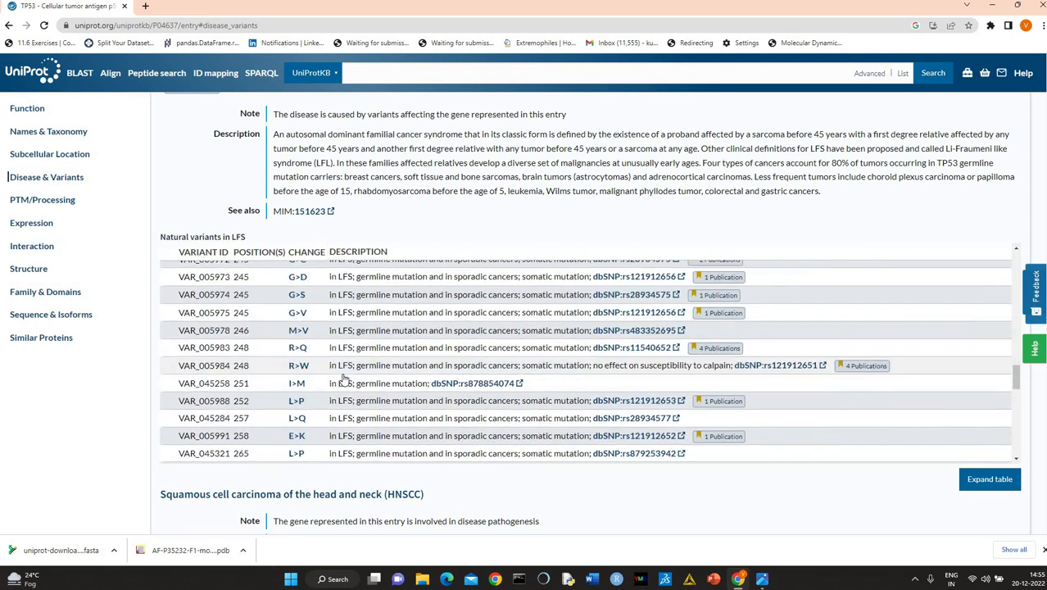
pyautogui.scroll(-5, 346, 379)
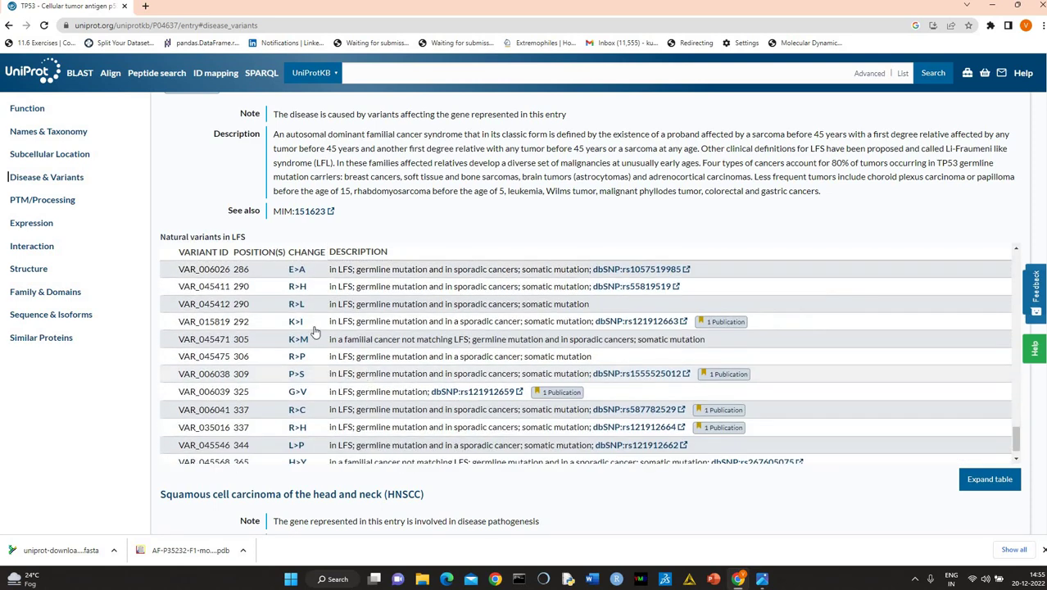
pyautogui.scroll(-3, 361, 336)
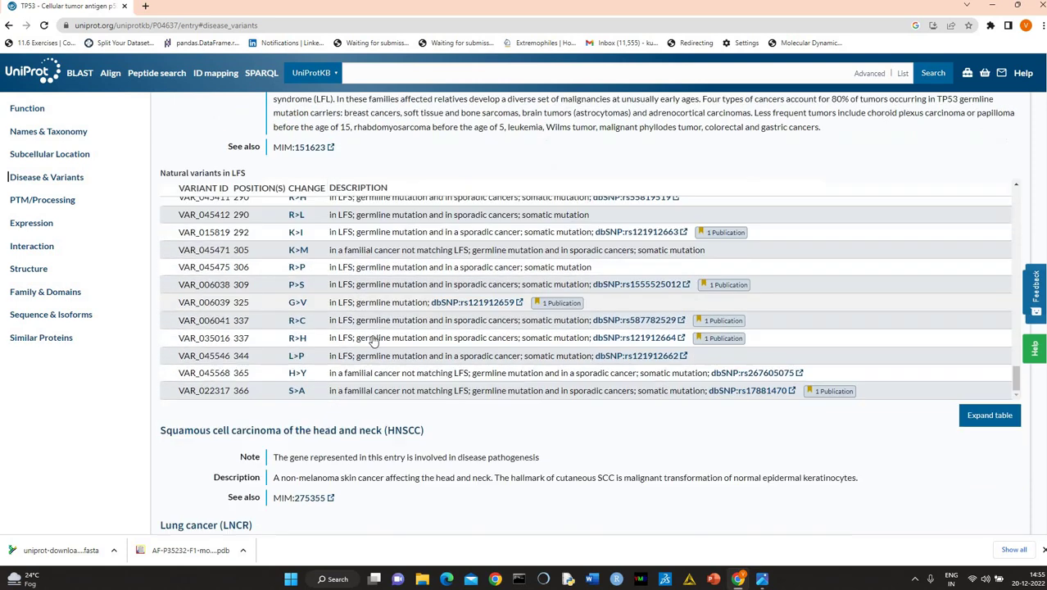
pyautogui.scroll(-1, 373, 341)
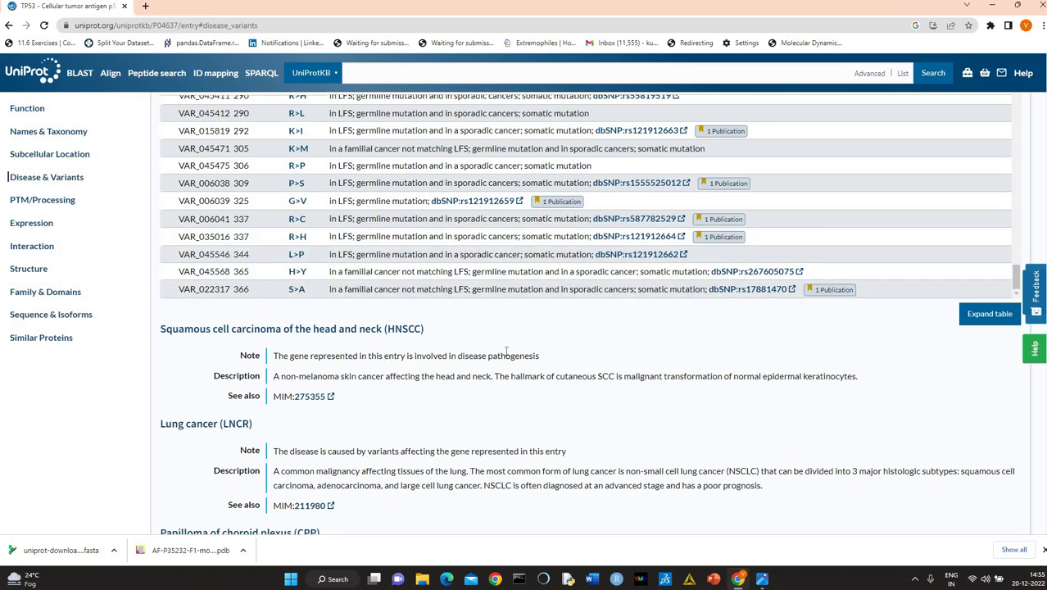
pyautogui.scroll(-3, 548, 307)
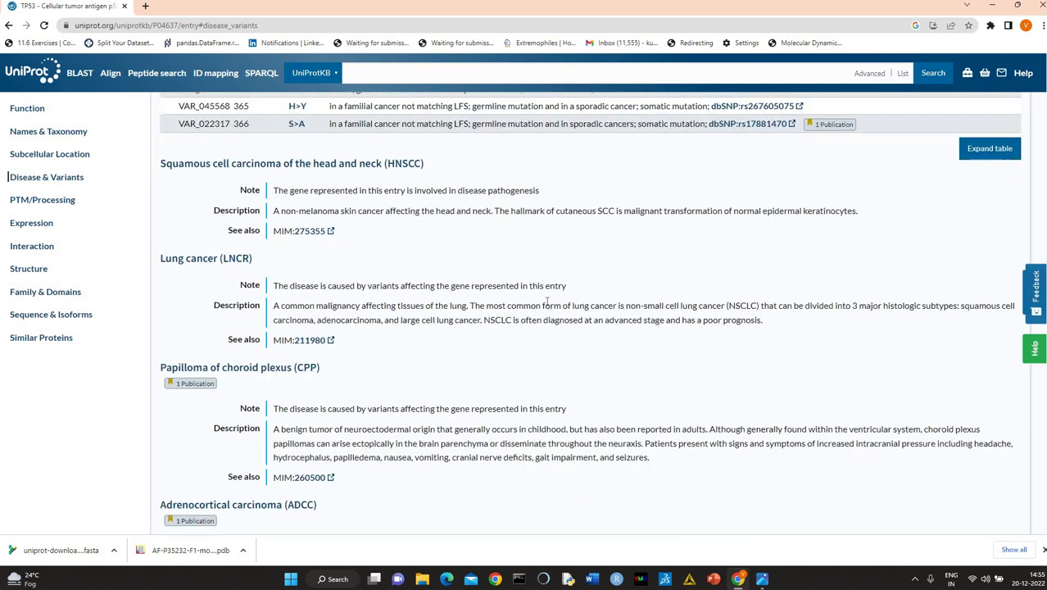
pyautogui.scroll(-2, 548, 307)
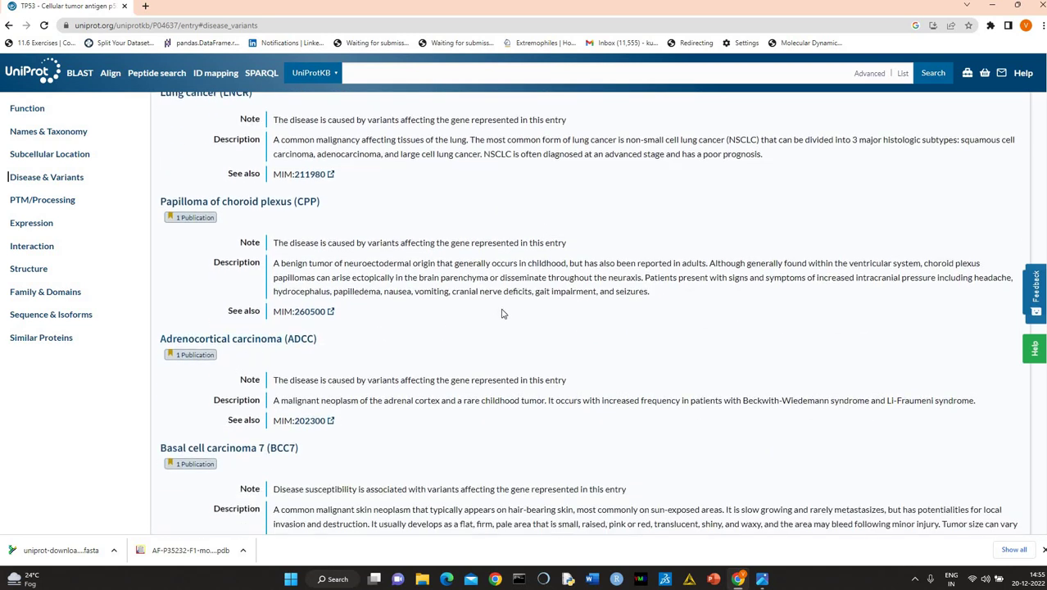
pyautogui.scroll(-1, 502, 311)
pyautogui.scroll(-2, 402, 376)
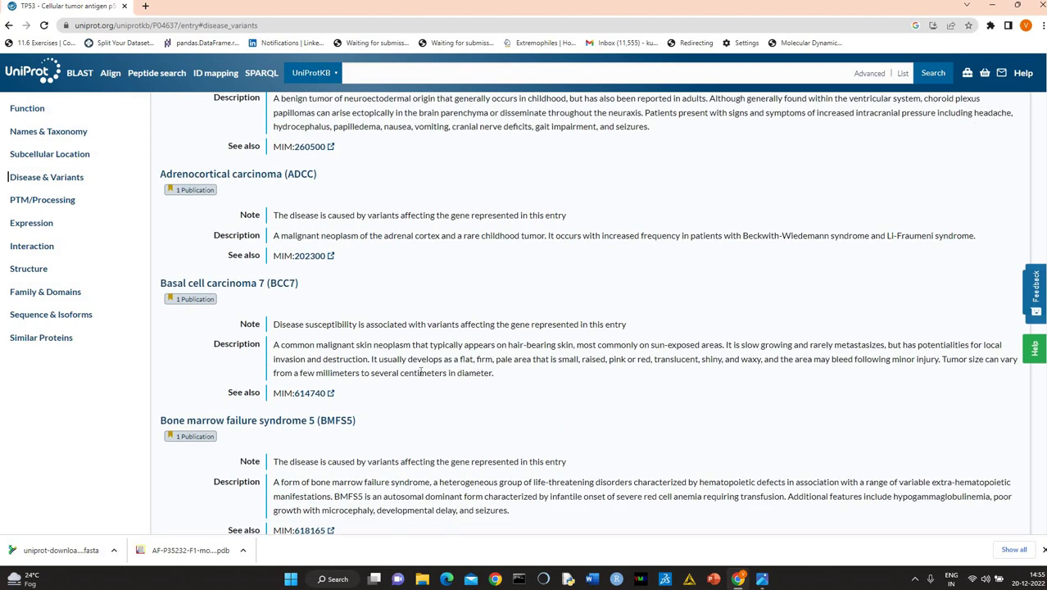
pyautogui.scroll(20, 370, 327)
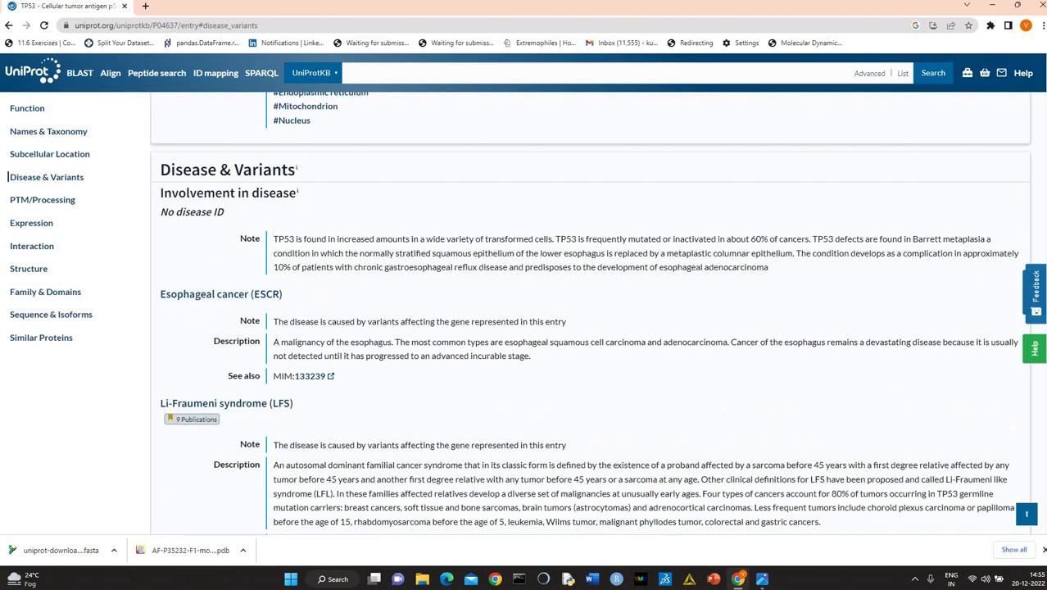
# Read TP53's Function, Cofactor and Features annotations, then go to the Interaction section
pyautogui.scroll(20, 93, 306)
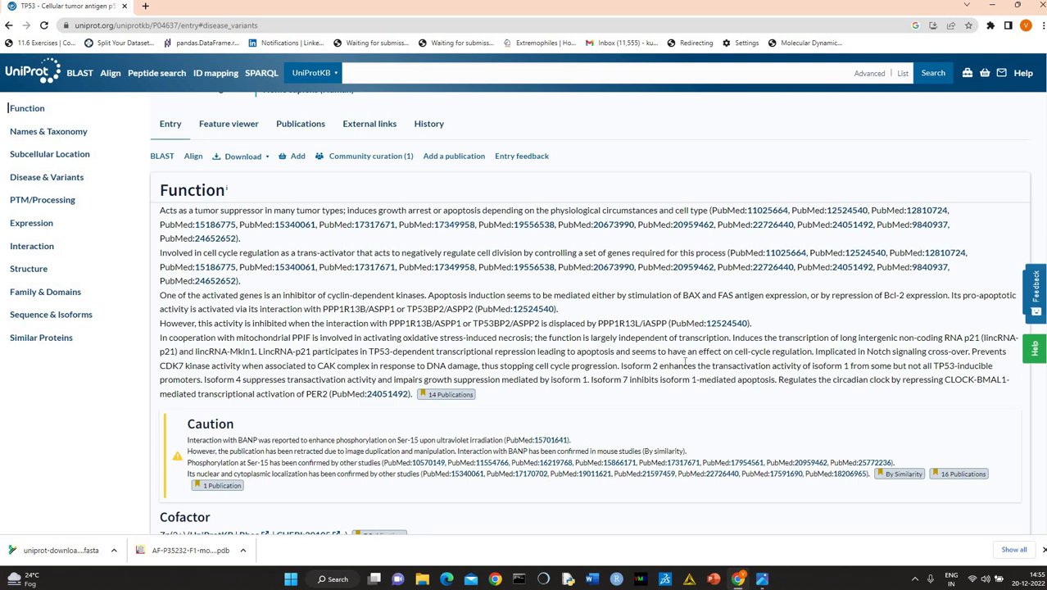
pyautogui.scroll(-1, 686, 365)
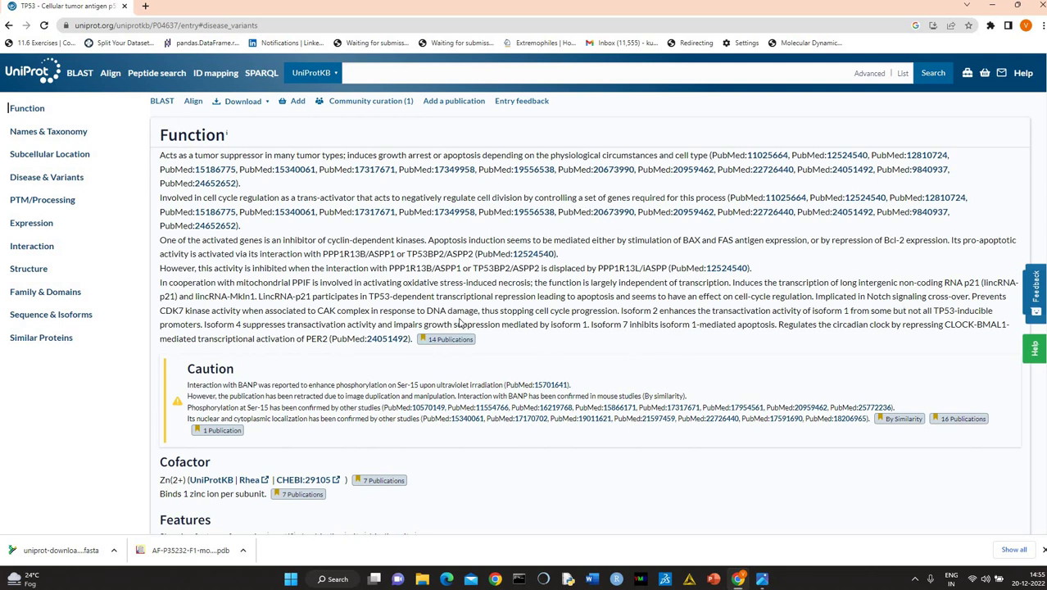
pyautogui.scroll(-1, 586, 350)
pyautogui.scroll(-6, 586, 350)
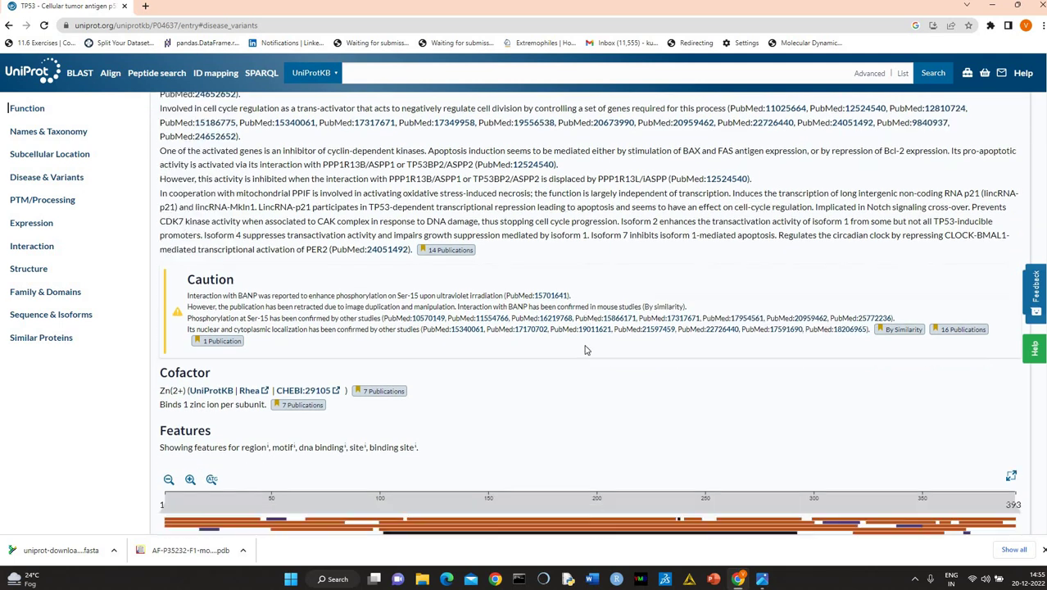
pyautogui.scroll(-10, 576, 358)
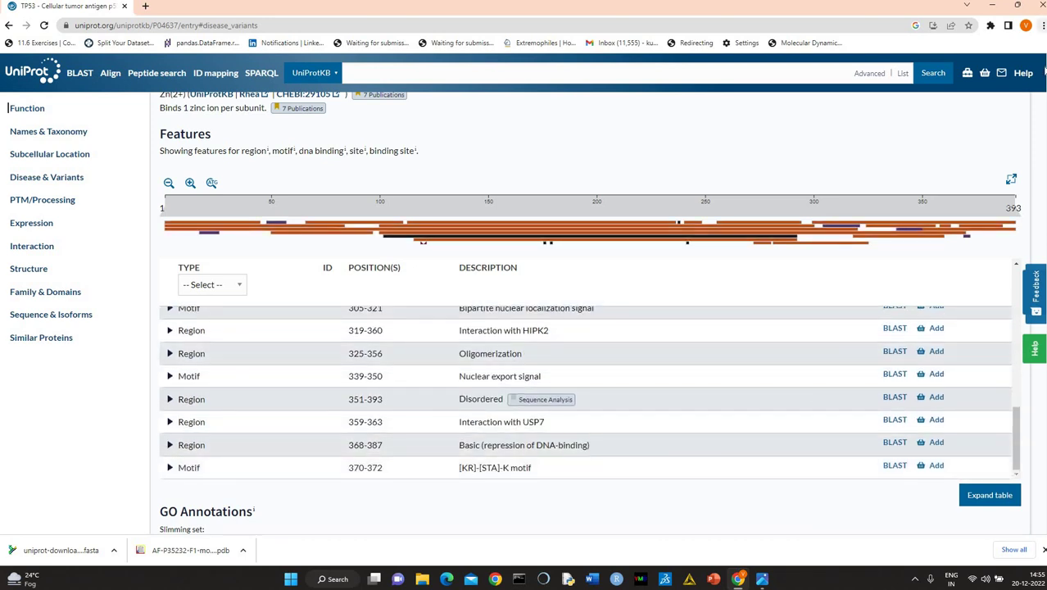
pyautogui.scroll(-1, 586, 353)
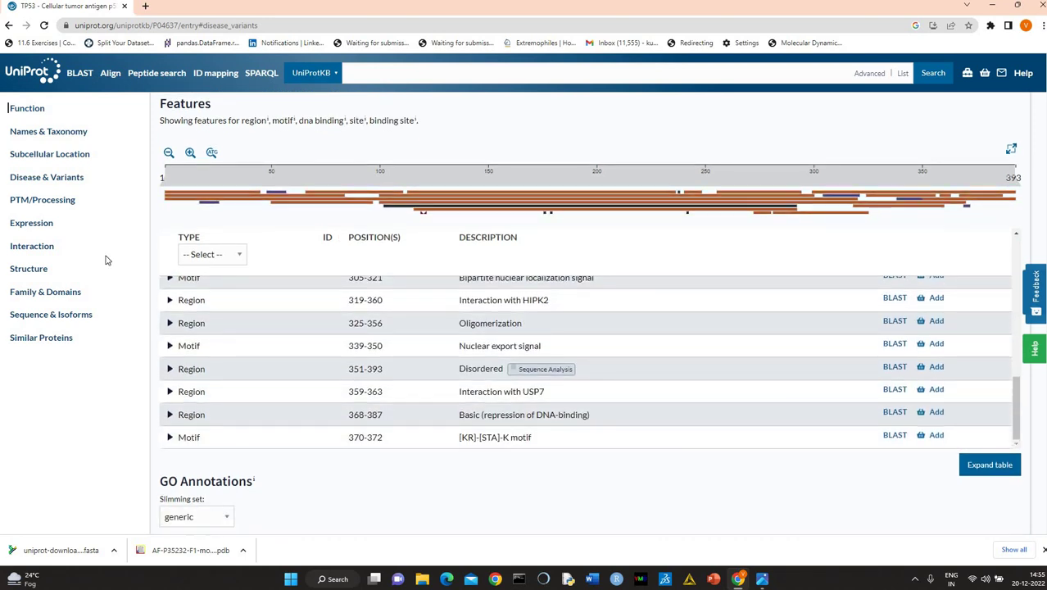
pyautogui.click(31, 250)
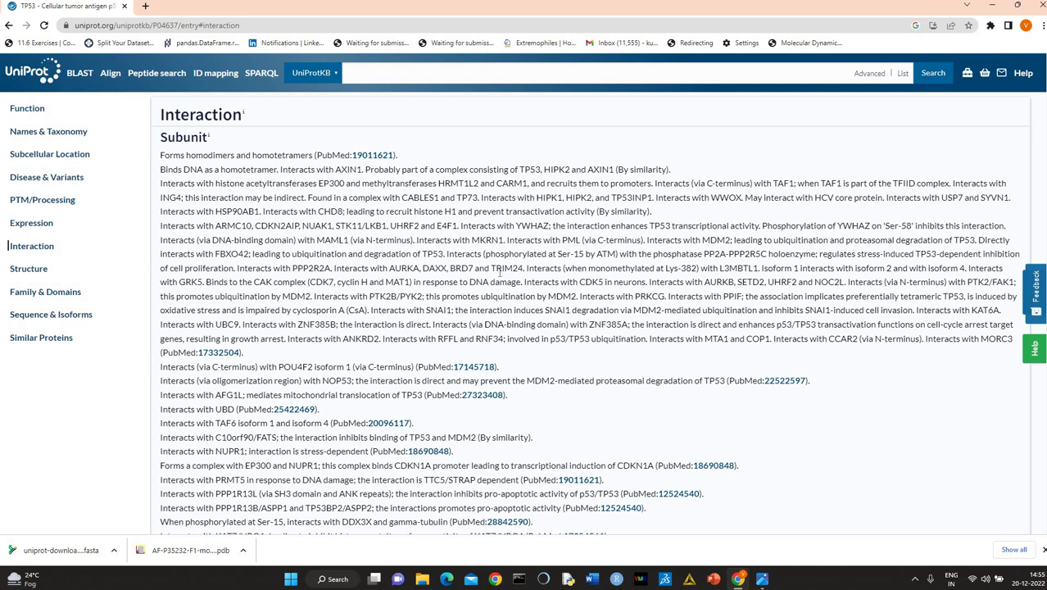
# Browse Subunit and Binary interactions down to Structure, then rotate the 1A1U NMR model
pyautogui.scroll(-5, 503, 281)
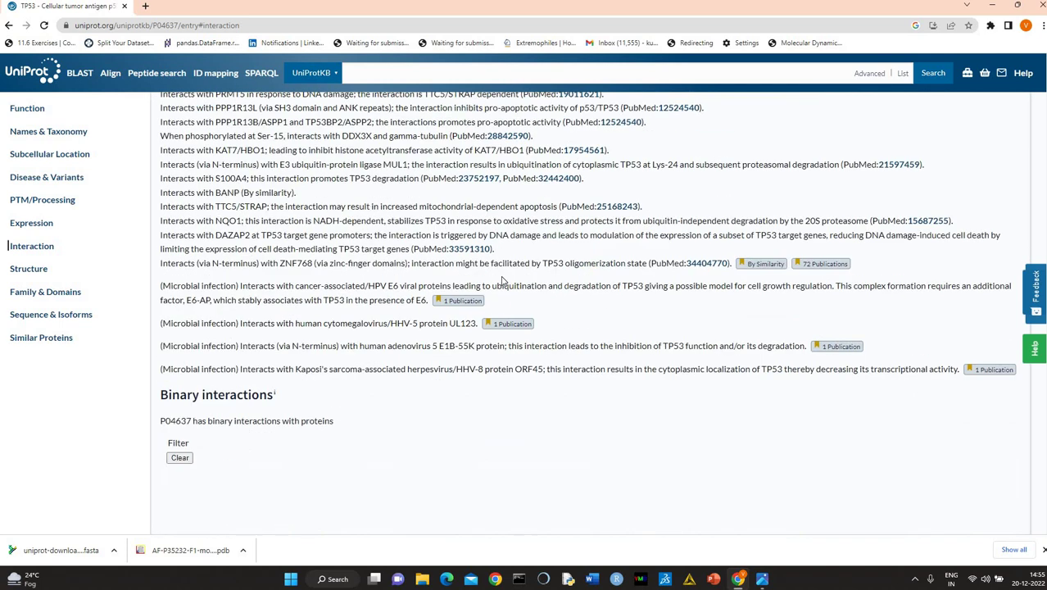
pyautogui.scroll(-1, 502, 281)
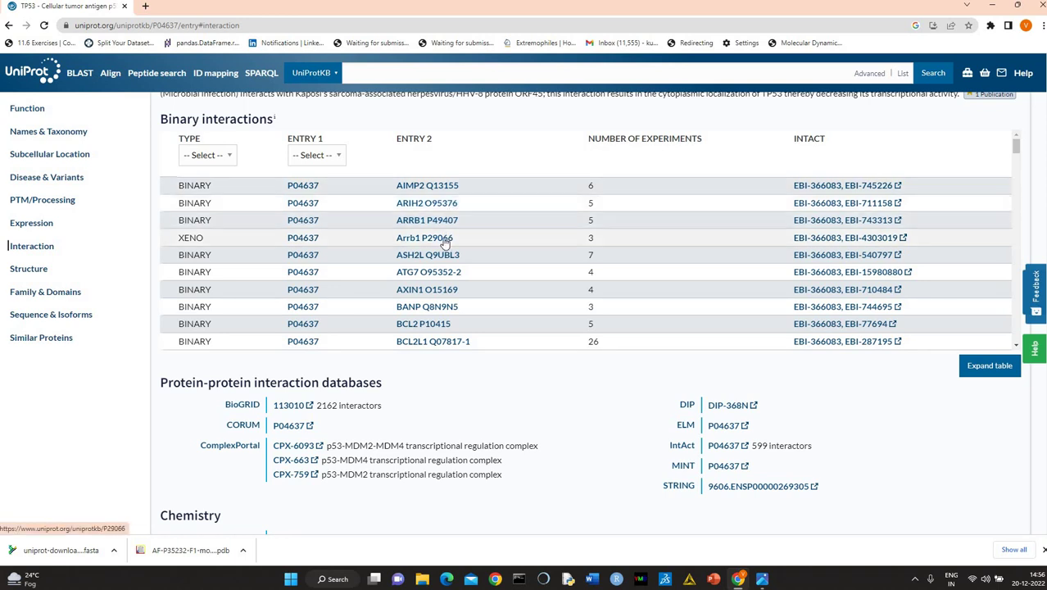
pyautogui.scroll(-3, 437, 262)
pyautogui.scroll(-2, 434, 424)
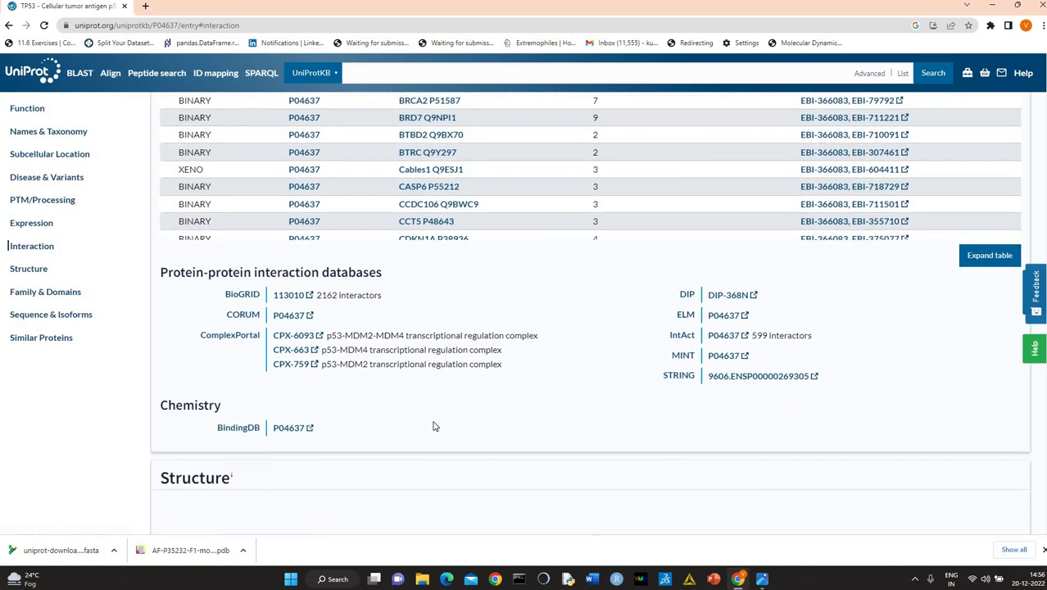
pyautogui.scroll(-2, 434, 423)
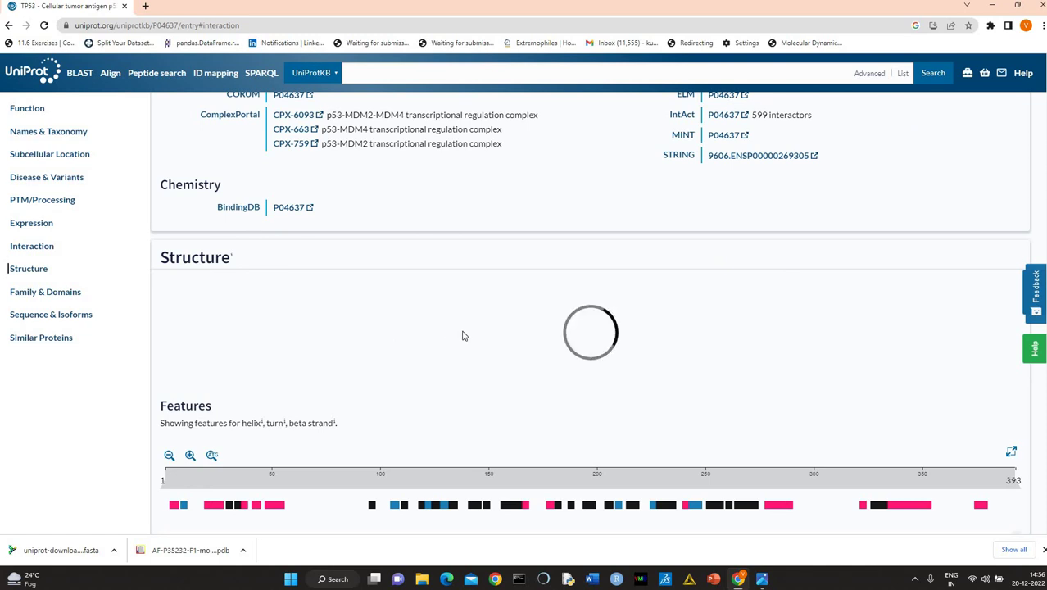
pyautogui.scroll(-1, 463, 336)
pyautogui.scroll(-1, 463, 336)
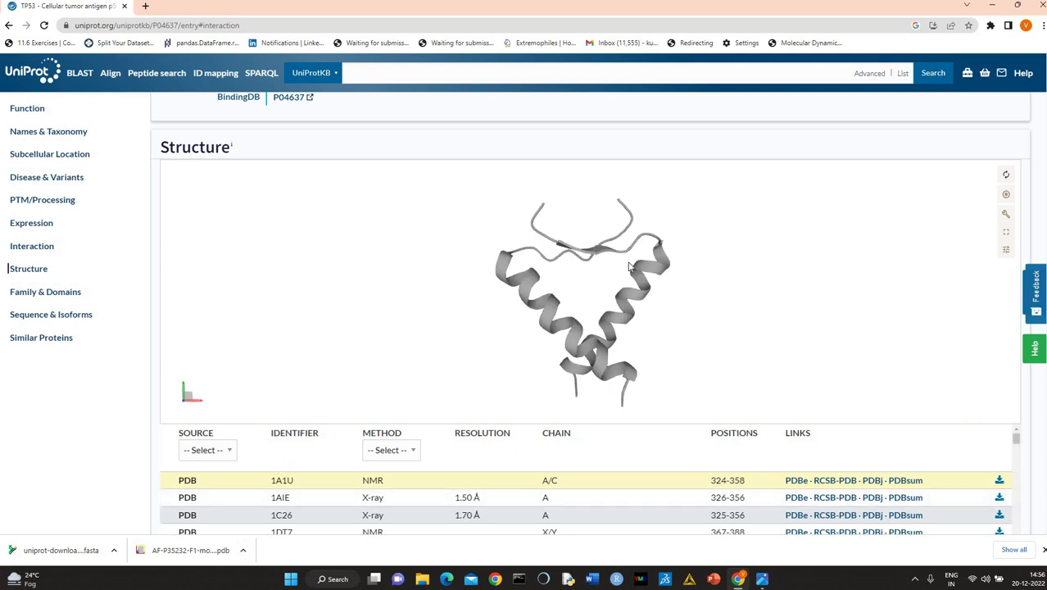
pyautogui.moveTo(629, 266); pyautogui.dragTo(608, 220)
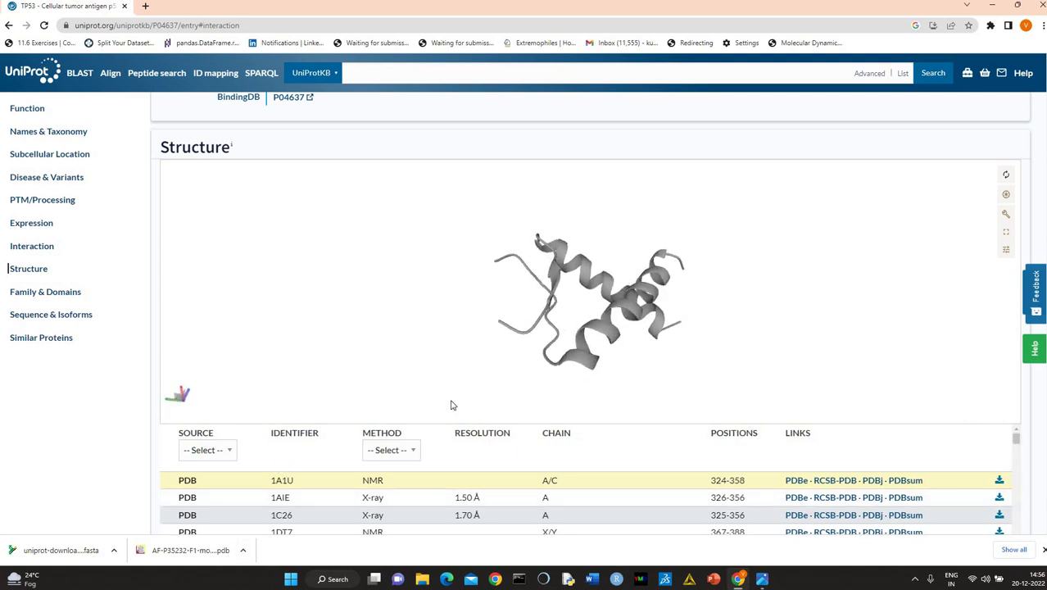
pyautogui.scroll(-5, 476, 489)
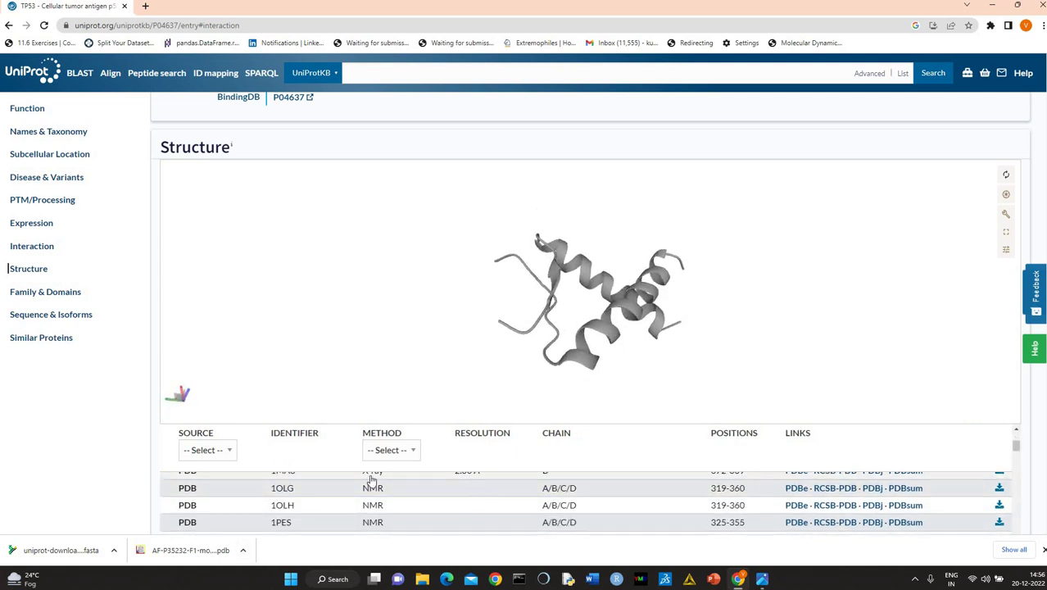
# Filter the structure list to Source AlphaFold and Method Predicted, and rotate the model
pyautogui.click(228, 458)
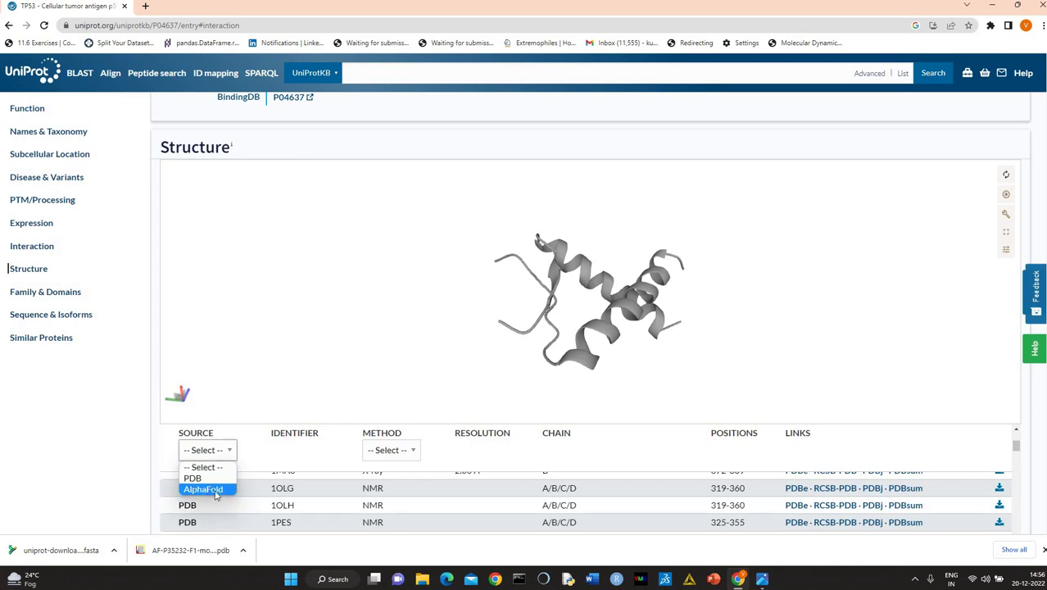
pyautogui.click(205, 490)
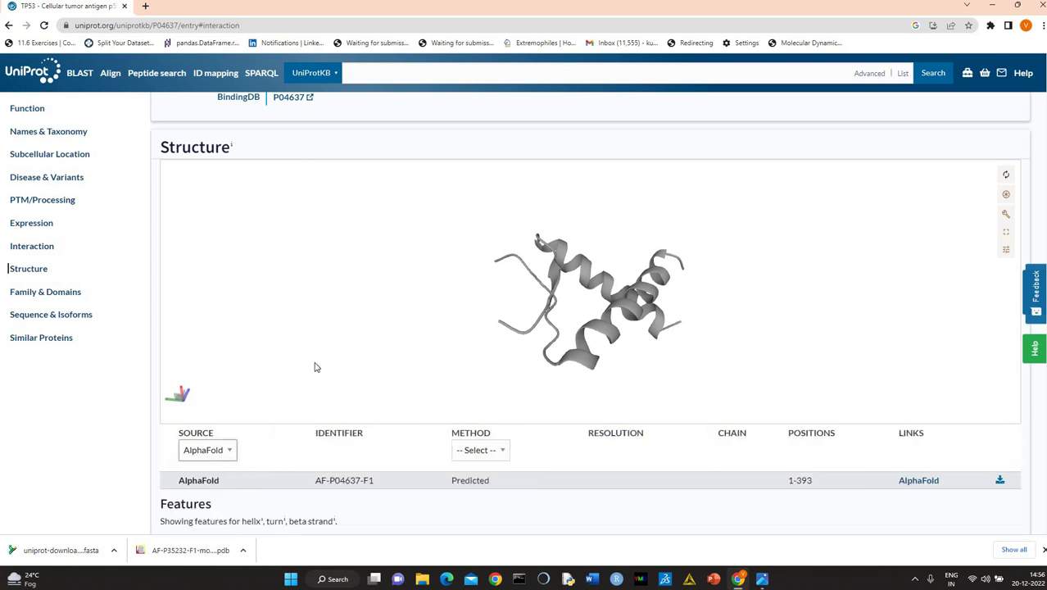
pyautogui.click(494, 450)
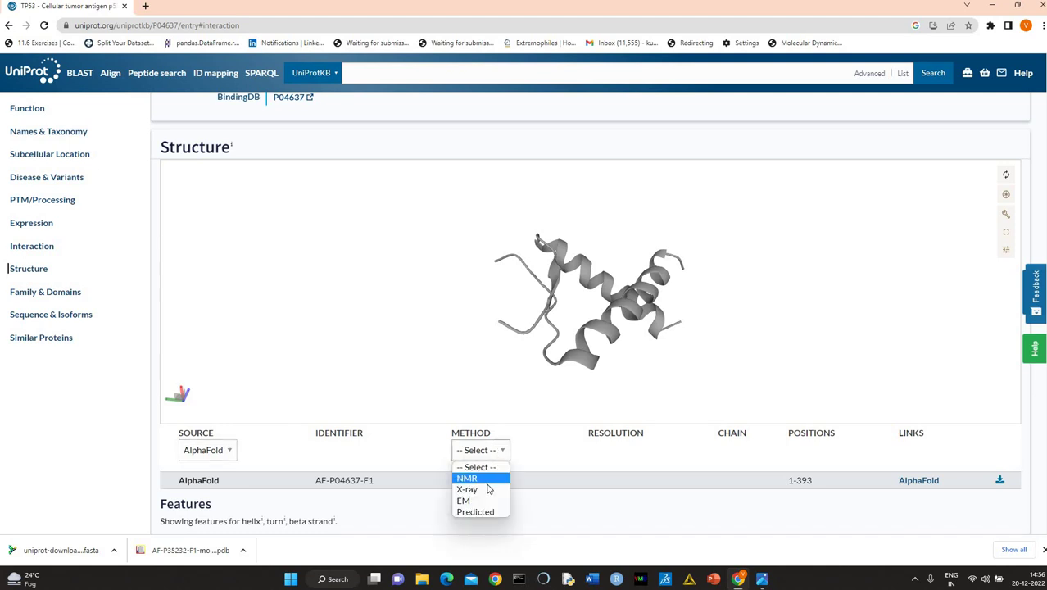
pyautogui.click(479, 511)
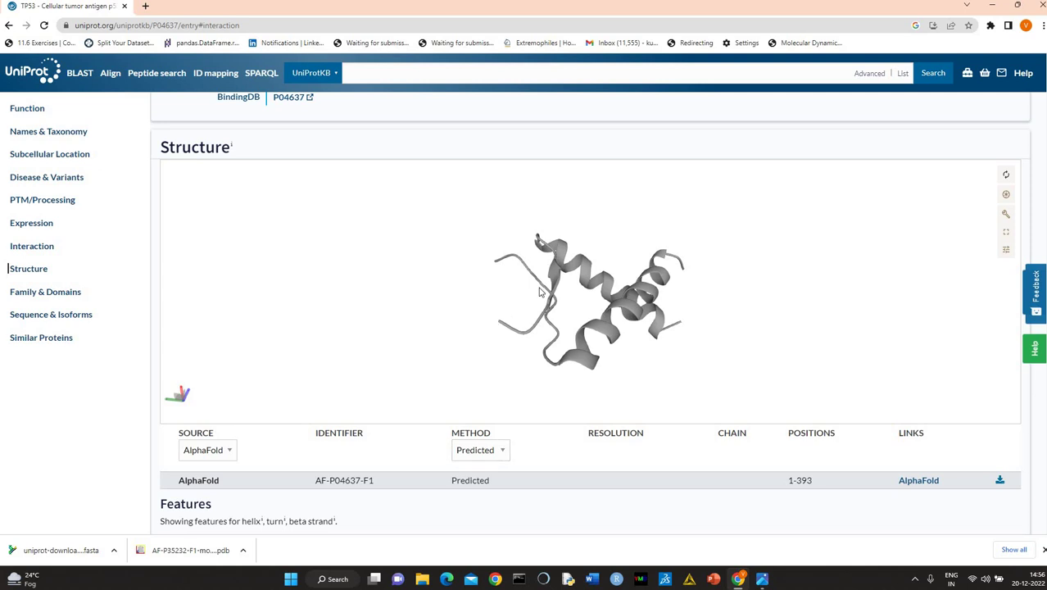
pyautogui.moveTo(539, 291); pyautogui.dragTo(498, 305)
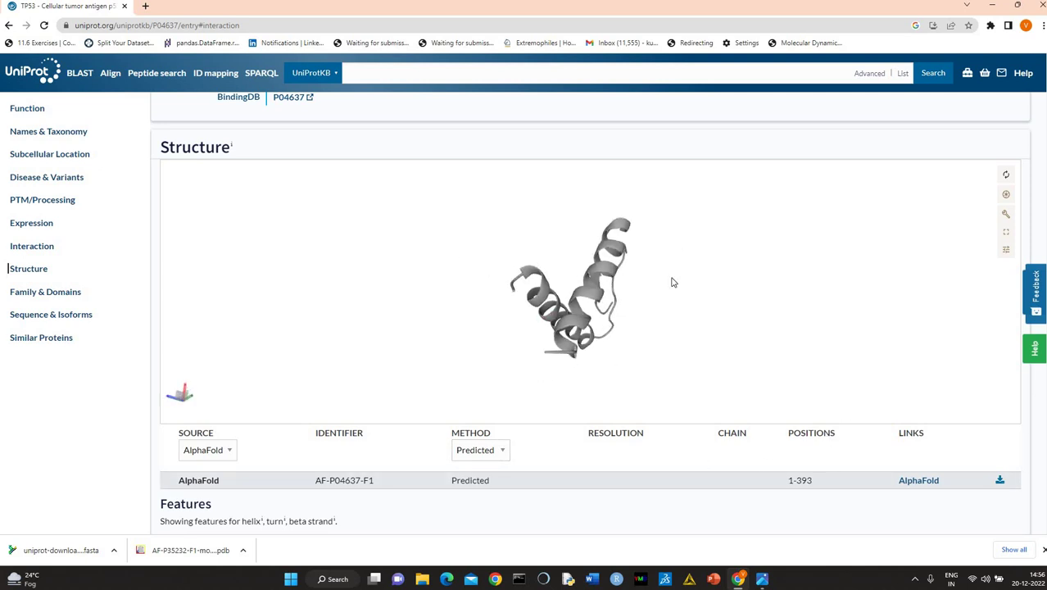
pyautogui.moveTo(672, 282); pyautogui.dragTo(573, 286)
# Reselect AlphaFold as the source and load the AF-P04637-F1 predicted model
pyautogui.click(241, 451)
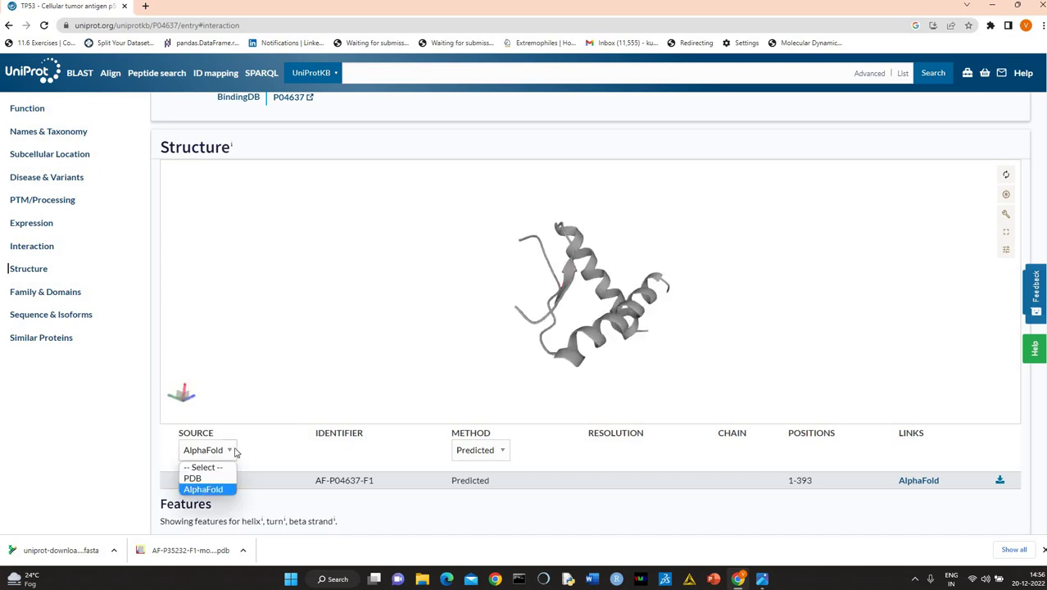
pyautogui.click(224, 472)
pyautogui.click(222, 453)
pyautogui.click(206, 485)
pyautogui.click(470, 483)
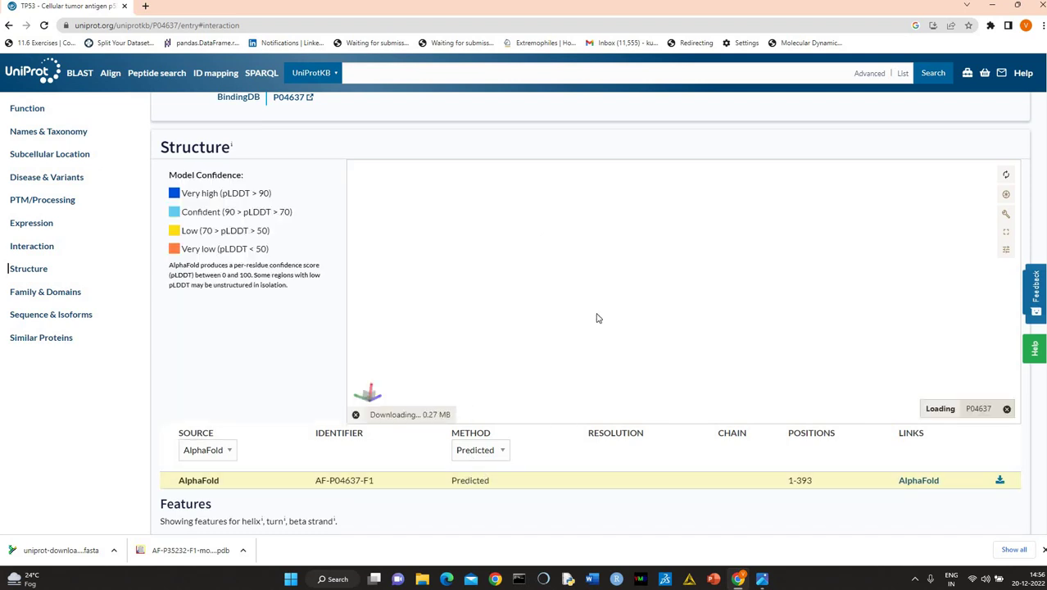
# Rotate the AF-P04637-F1 model to inspect its blue high-confidence core and low-confidence loops
pyautogui.moveTo(760, 279); pyautogui.dragTo(798, 285)
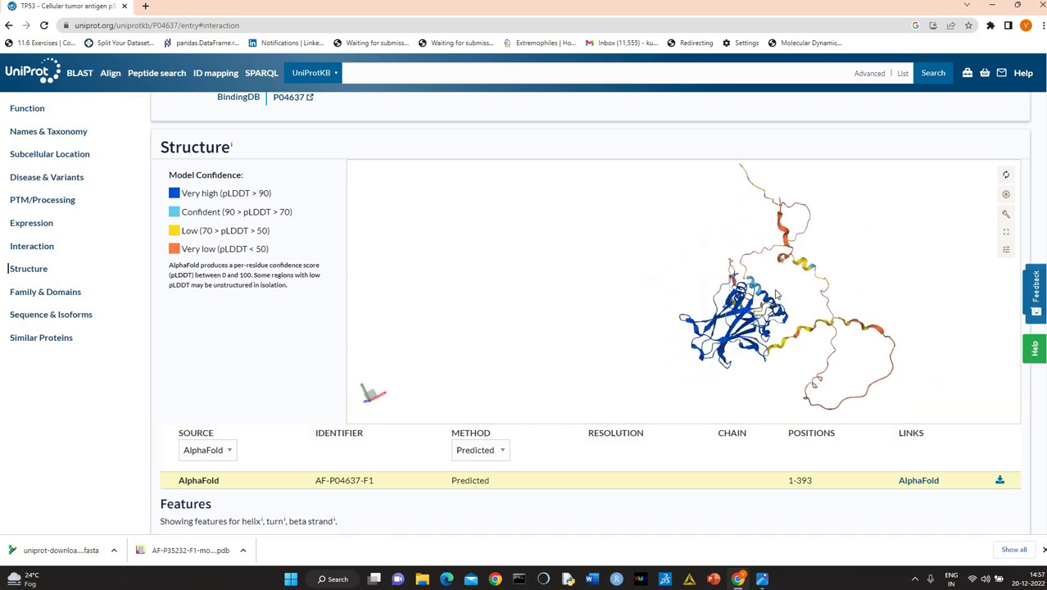
pyautogui.moveTo(777, 295); pyautogui.dragTo(841, 222)
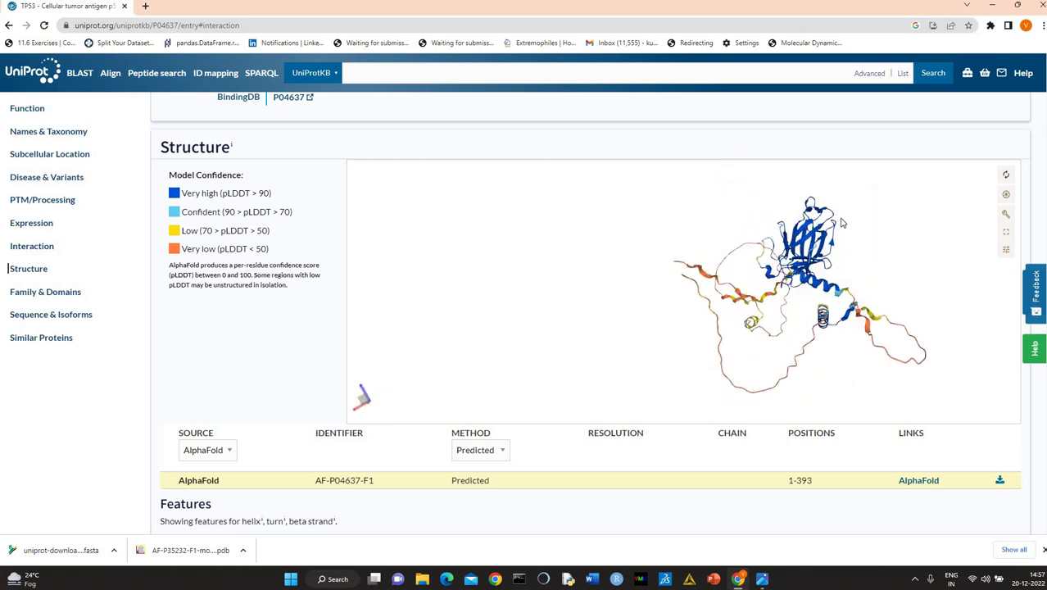
pyautogui.moveTo(869, 257); pyautogui.dragTo(858, 278)
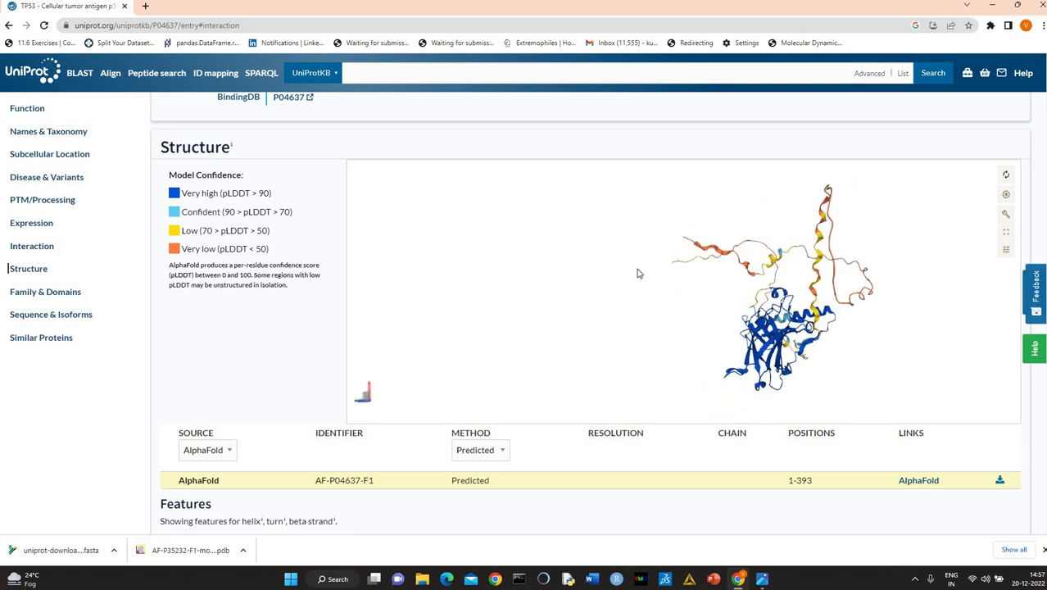
pyautogui.moveTo(713, 320); pyautogui.dragTo(762, 283)
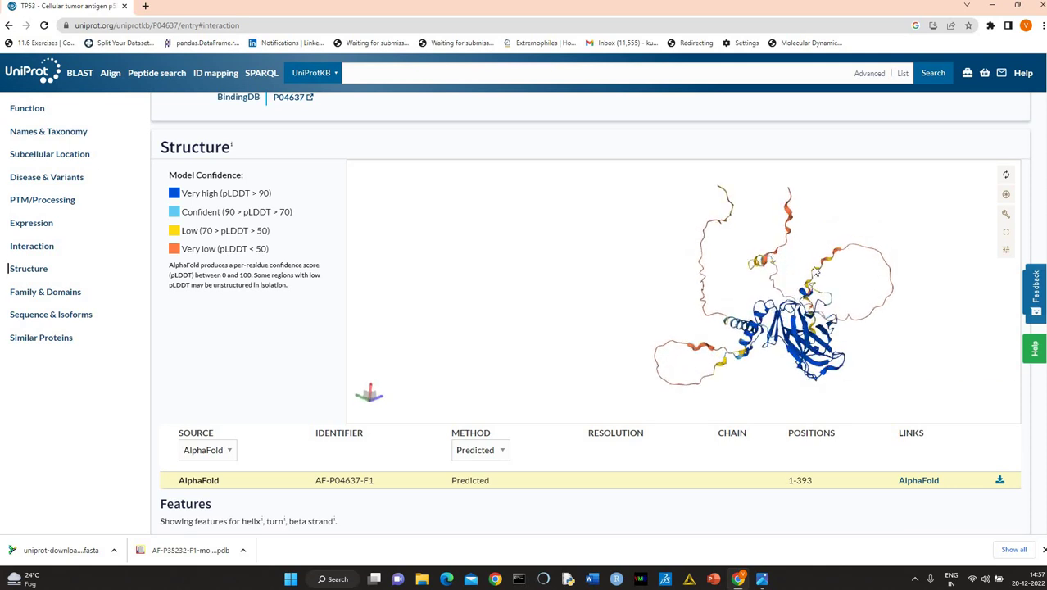
pyautogui.scroll(-2, 816, 272)
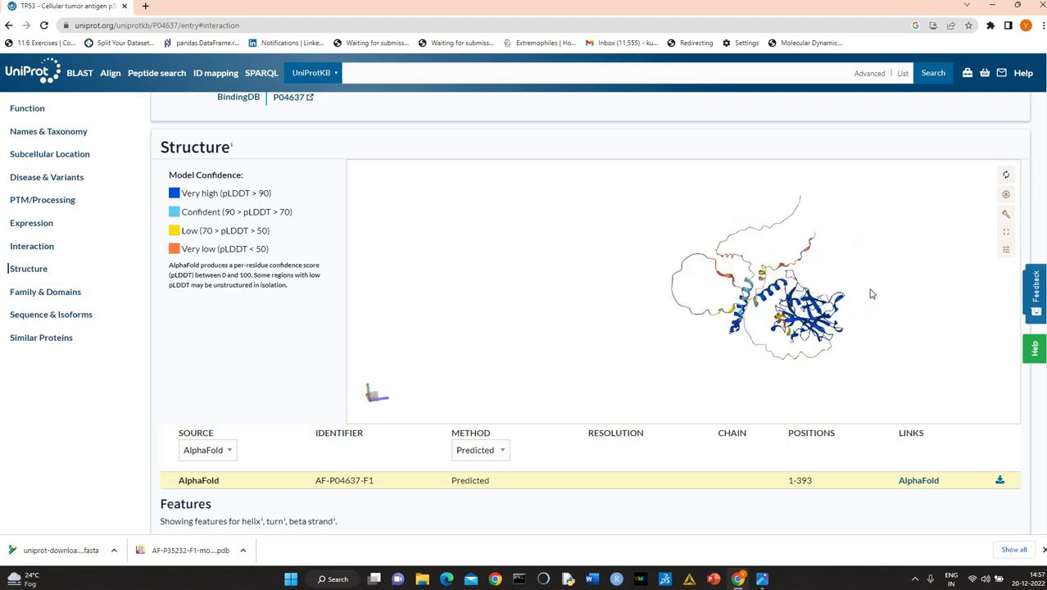
pyautogui.moveTo(861, 263); pyautogui.dragTo(793, 312)
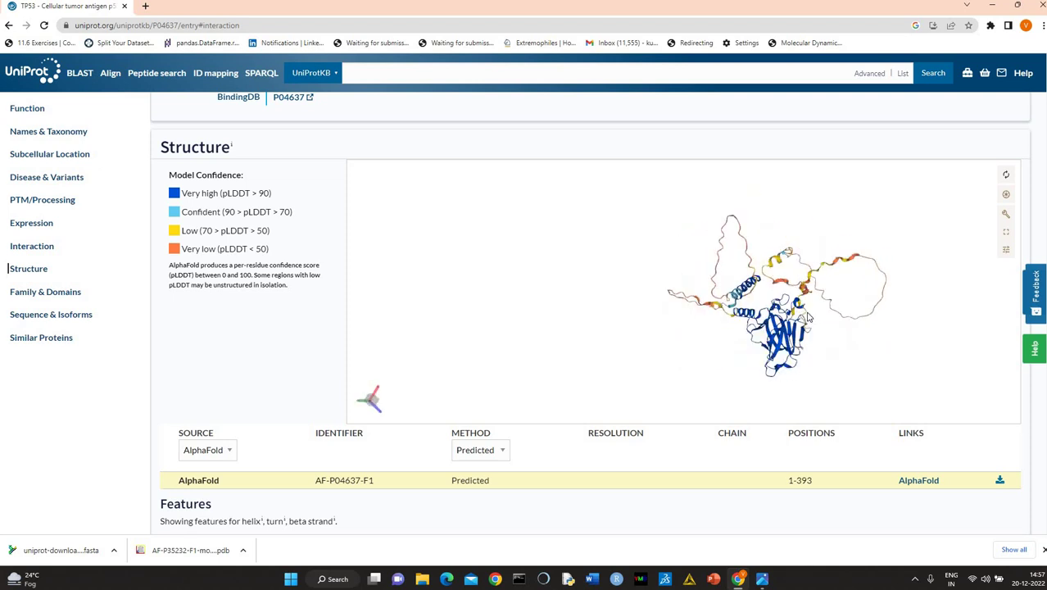
pyautogui.moveTo(805, 276)
pyautogui.mouseDown()
pyautogui.moveTo(820, 283)
pyautogui.moveTo(808, 292)
pyautogui.moveTo(845, 281)
pyautogui.moveTo(832, 302)
pyautogui.moveTo(845, 293)
pyautogui.moveTo(824, 288)
pyautogui.moveTo(809, 305)
pyautogui.moveTo(805, 296)
pyautogui.moveTo(802, 340)
pyautogui.moveTo(817, 314)
pyautogui.moveTo(837, 336)
pyautogui.moveTo(809, 319)
pyautogui.moveTo(801, 259)
pyautogui.mouseUp()
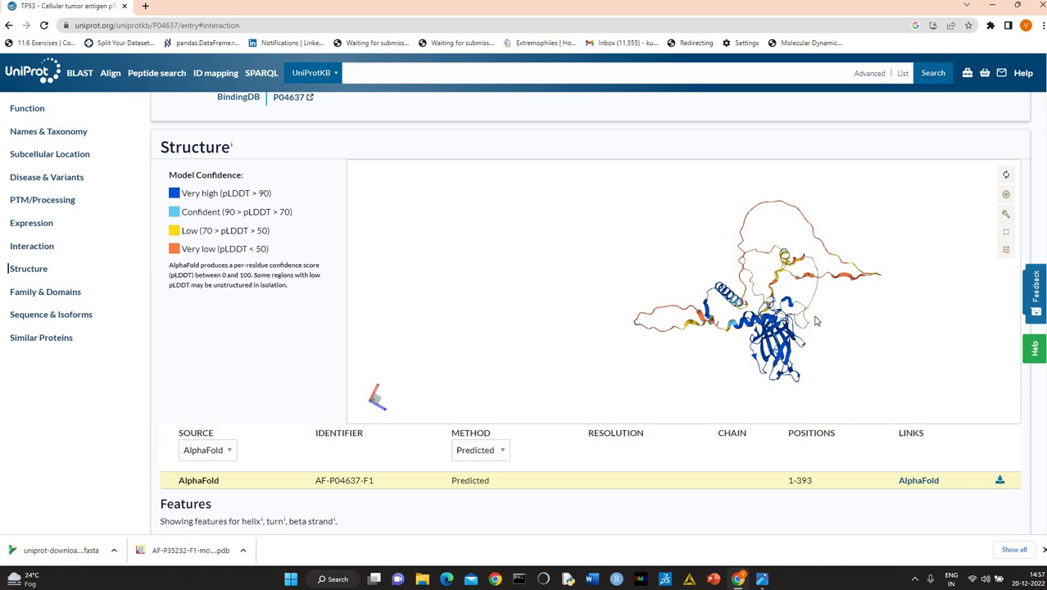
pyautogui.moveTo(817, 321); pyautogui.dragTo(762, 284)
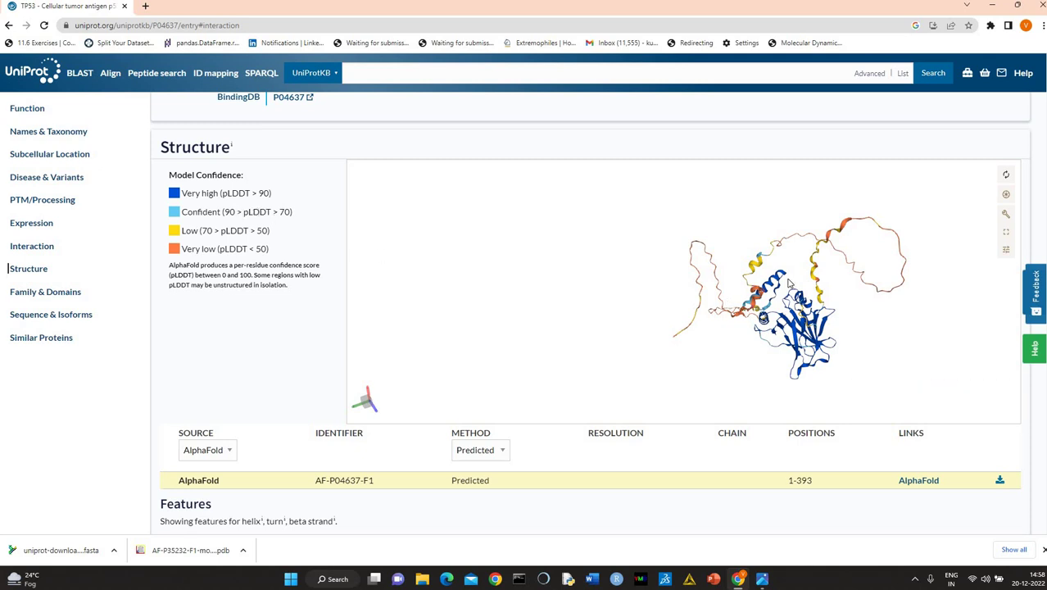
pyautogui.moveTo(788, 283); pyautogui.dragTo(726, 318)
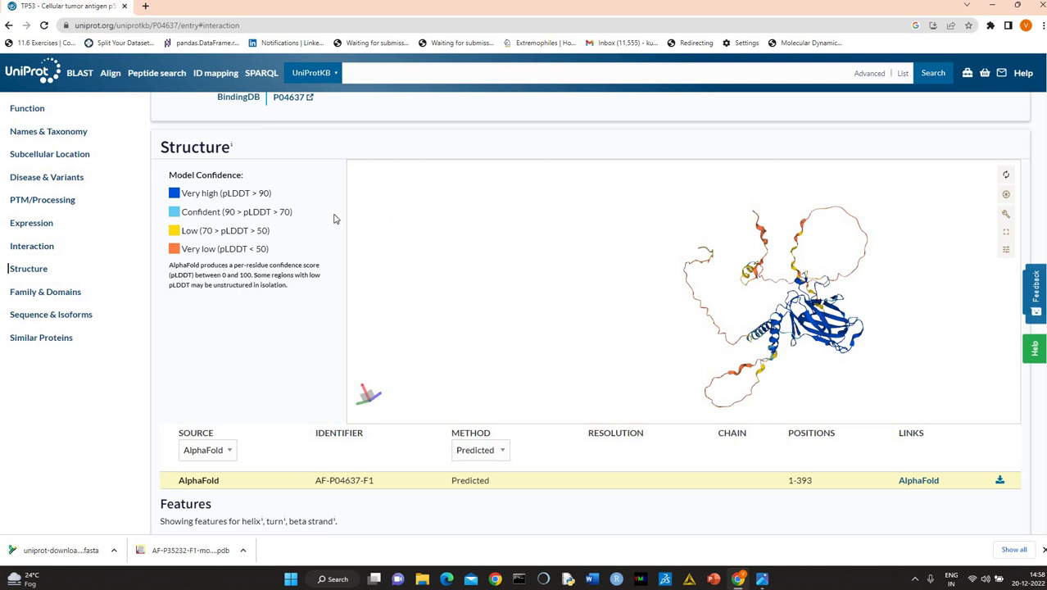
pyautogui.moveTo(806, 296); pyautogui.dragTo(799, 297)
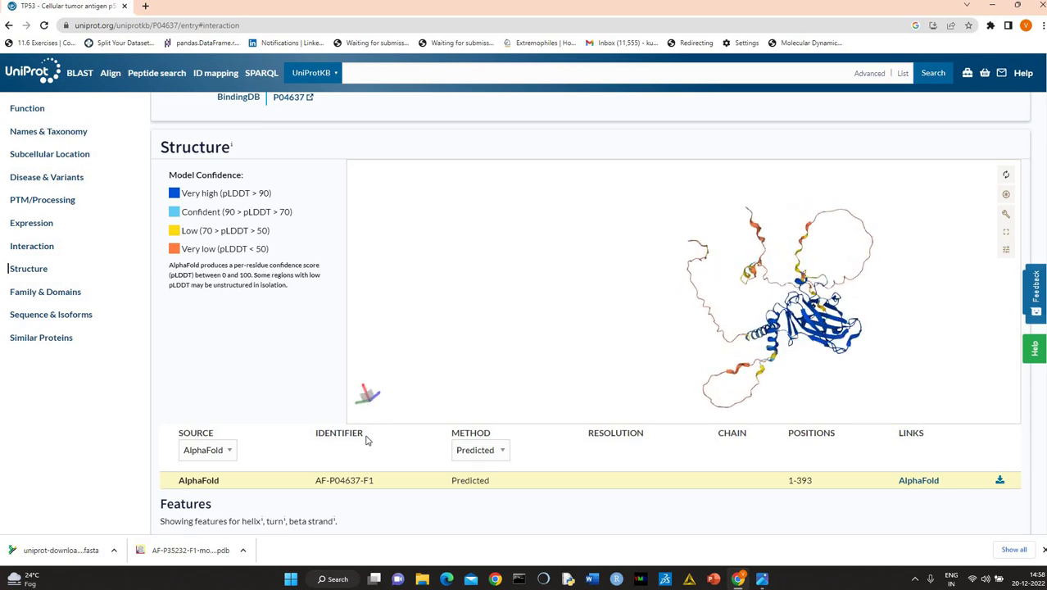
# Review the p53 Sequence & Isoforms and Family & Domains sections
pyautogui.click(41, 318)
pyautogui.scroll(-3, 483, 344)
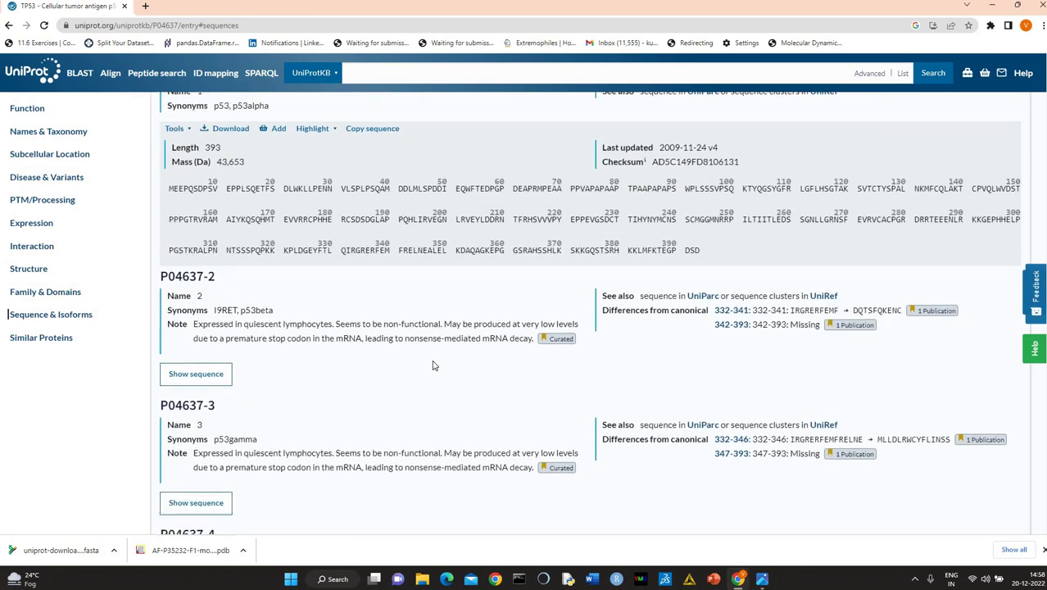
pyautogui.scroll(15, 435, 365)
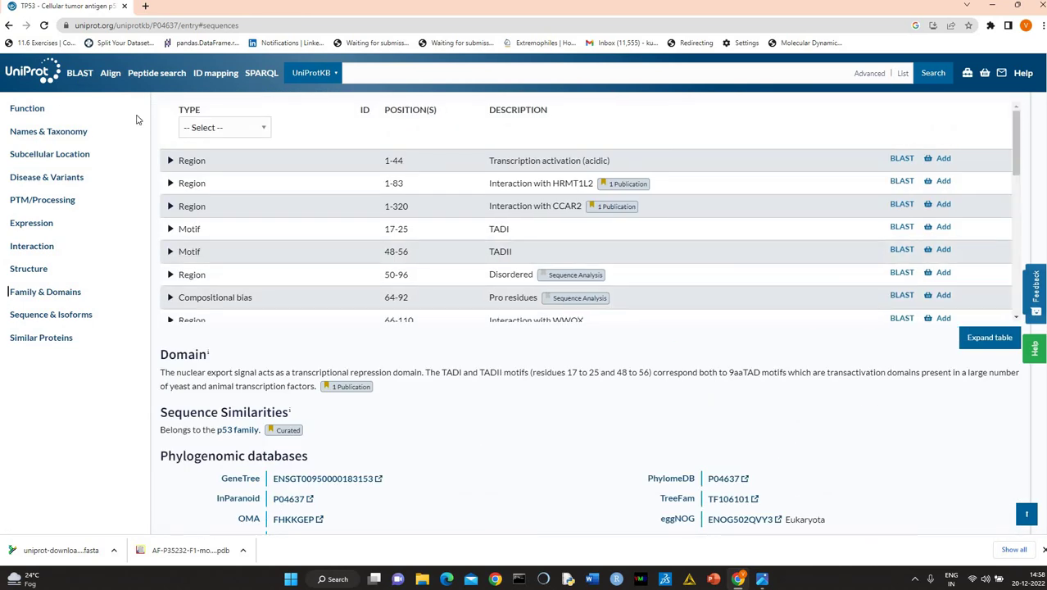
pyautogui.scroll(2, 78, 79)
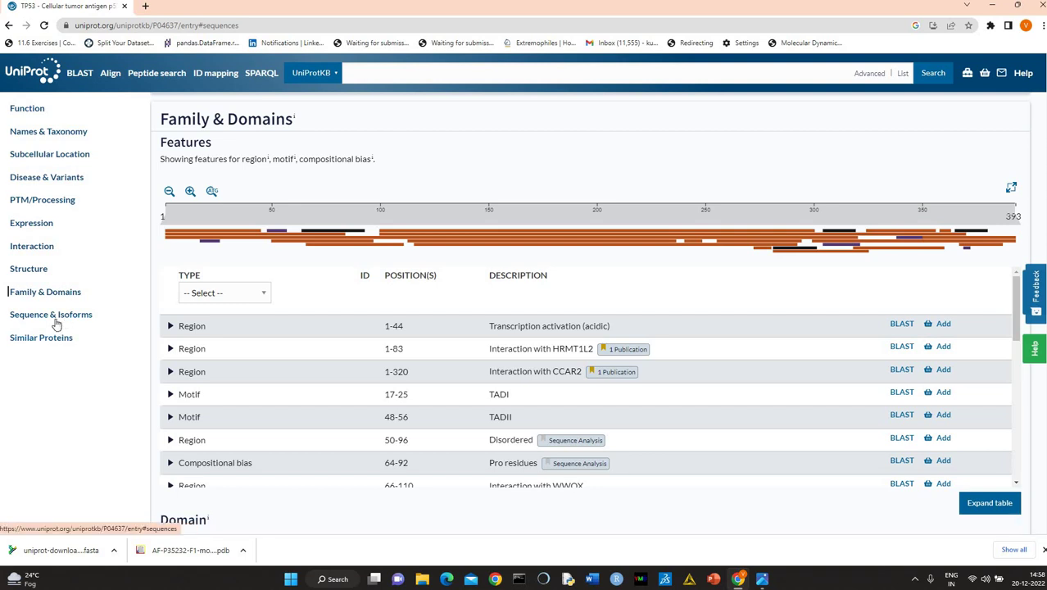
# Return to Sequence & Isoforms, check the canonical sequence Tools menu, then reach Similar Proteins
pyautogui.click(57, 326)
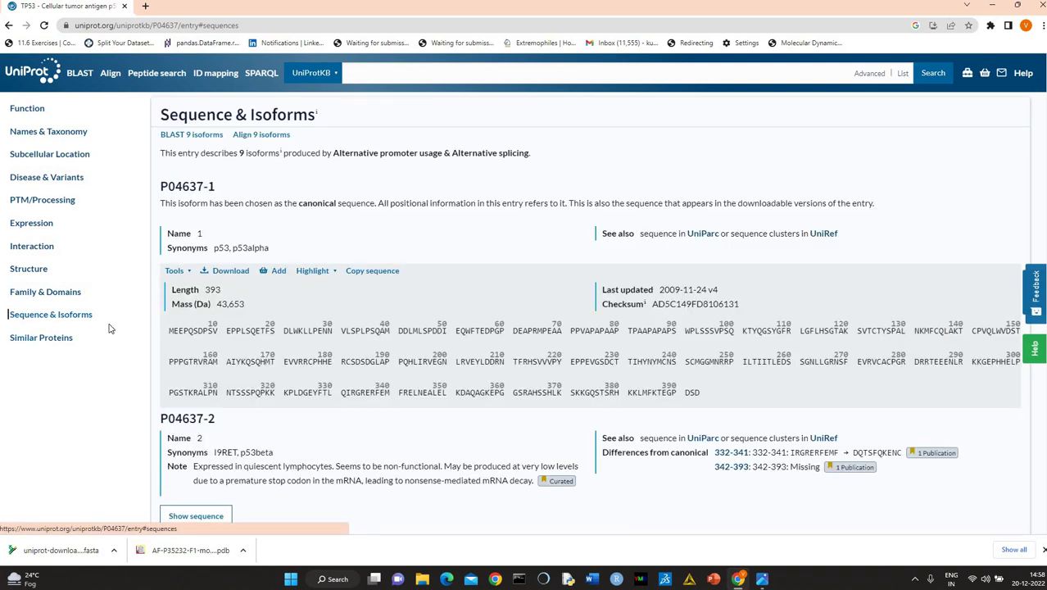
pyautogui.click(186, 275)
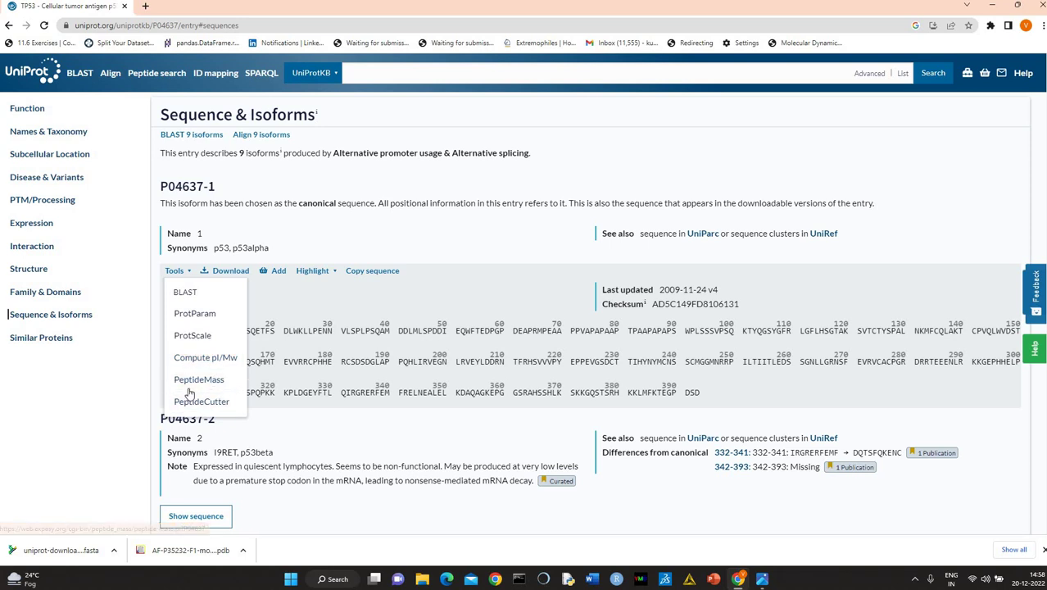
pyautogui.click(41, 337)
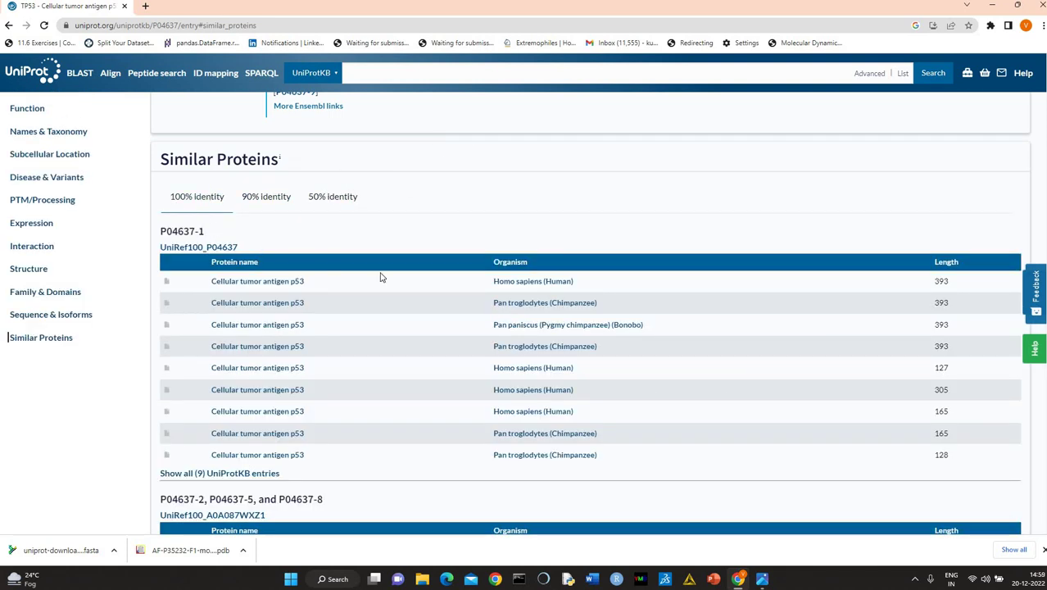
# Compare similar proteins at 90% and 50% identity, then return to isoforms P04637-8 and P04637-9
pyautogui.click(266, 199)
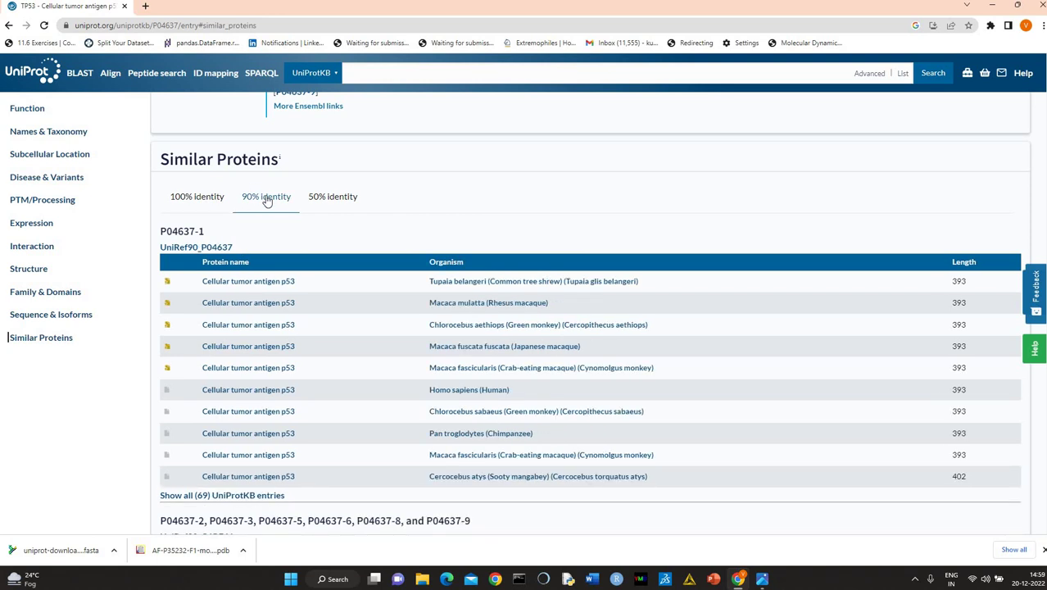
pyautogui.click(325, 198)
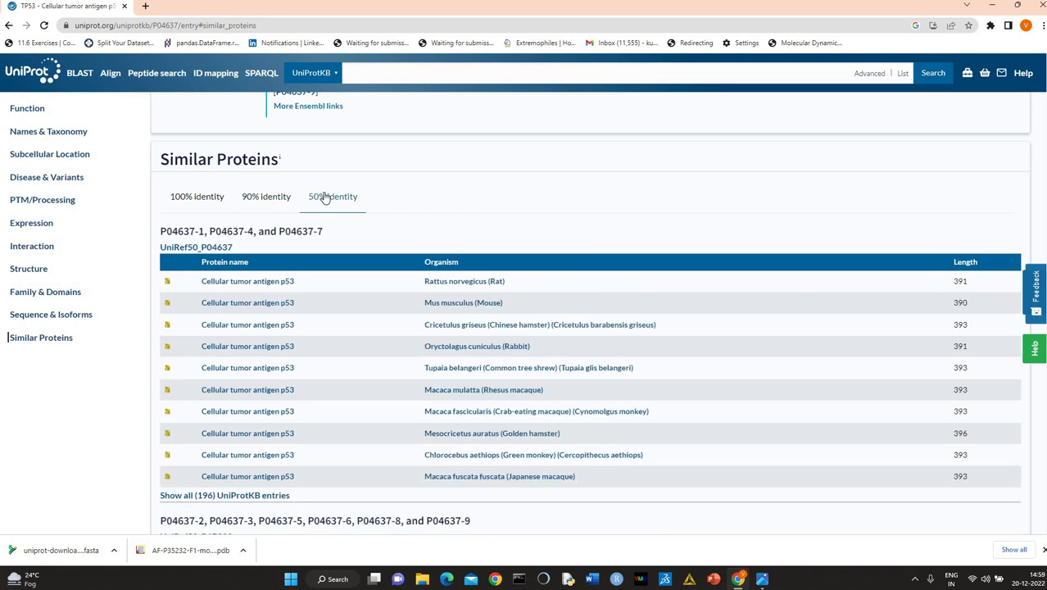
pyautogui.scroll(-2, 377, 373)
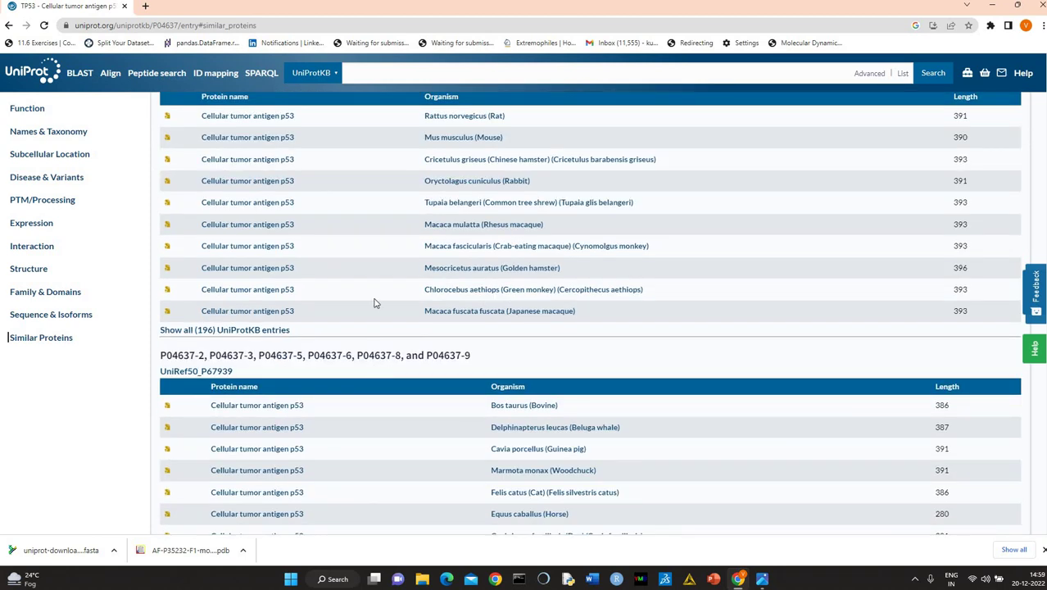
pyautogui.scroll(8, 374, 304)
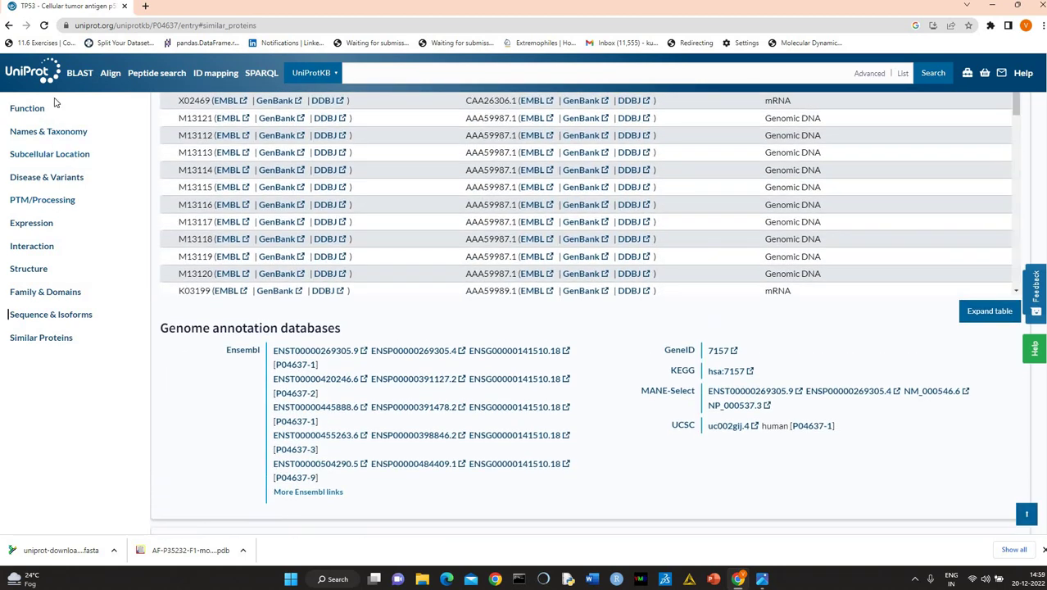
pyautogui.scroll(8, 117, 261)
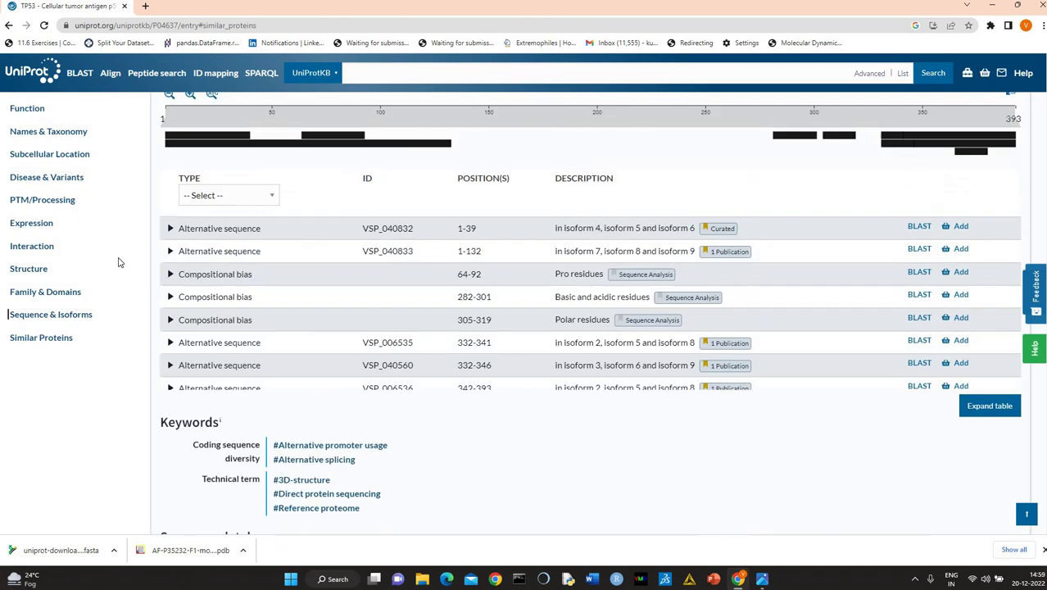
pyautogui.scroll(10, 117, 261)
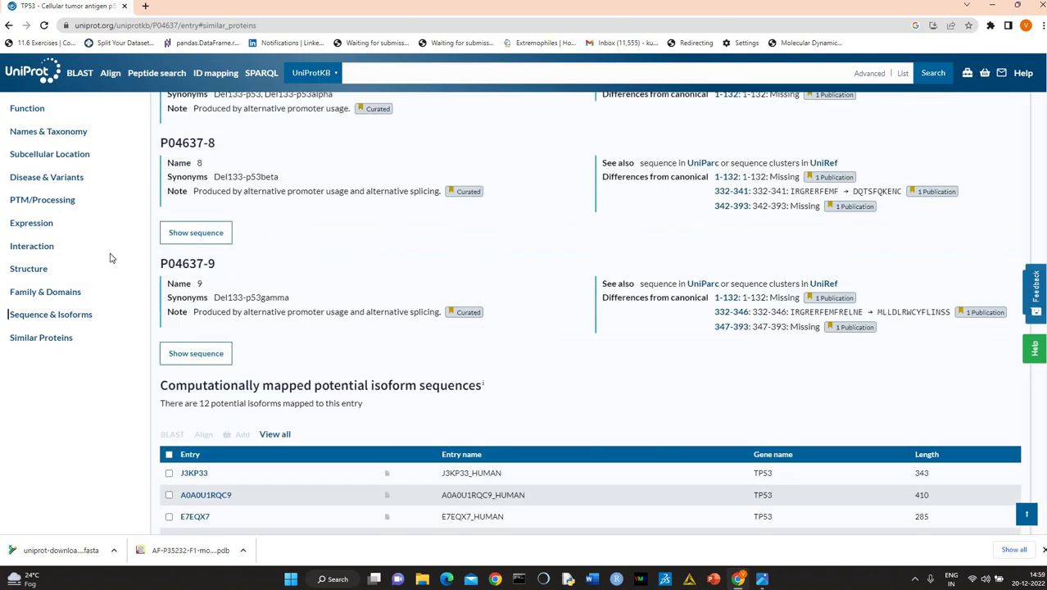
# Check p53 Subcellular Location, then view Expression's tissue specificity and DNA-damage induction details
pyautogui.click(30, 223)
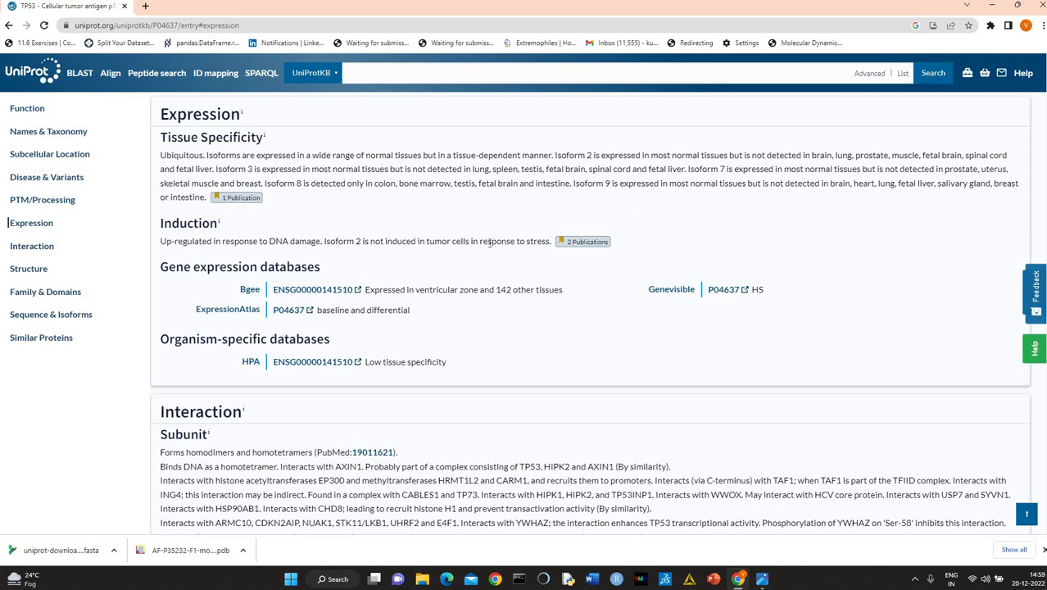
pyautogui.scroll(2, 459, 259)
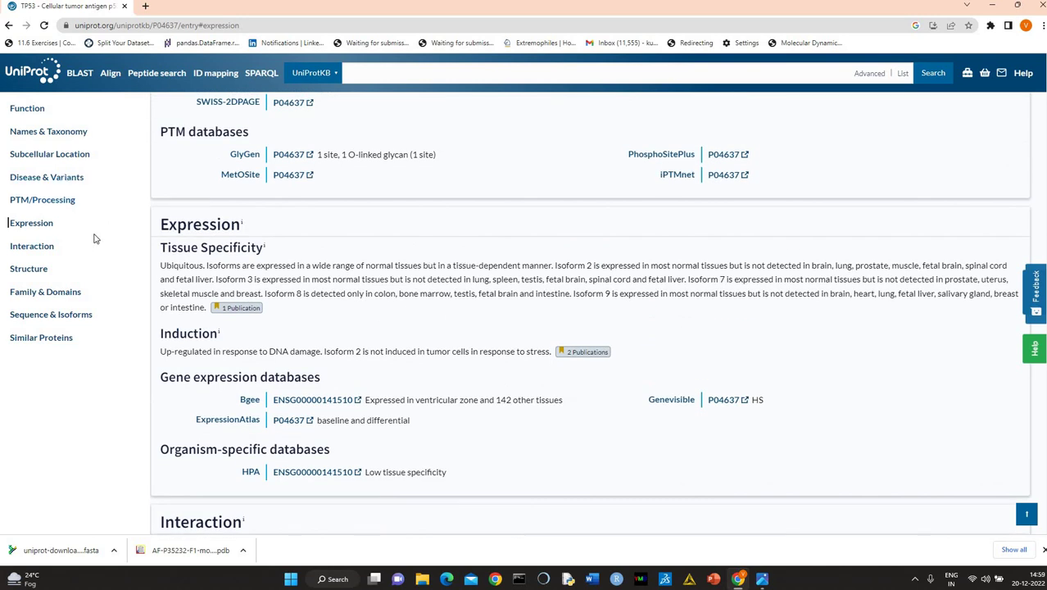
pyautogui.click(68, 157)
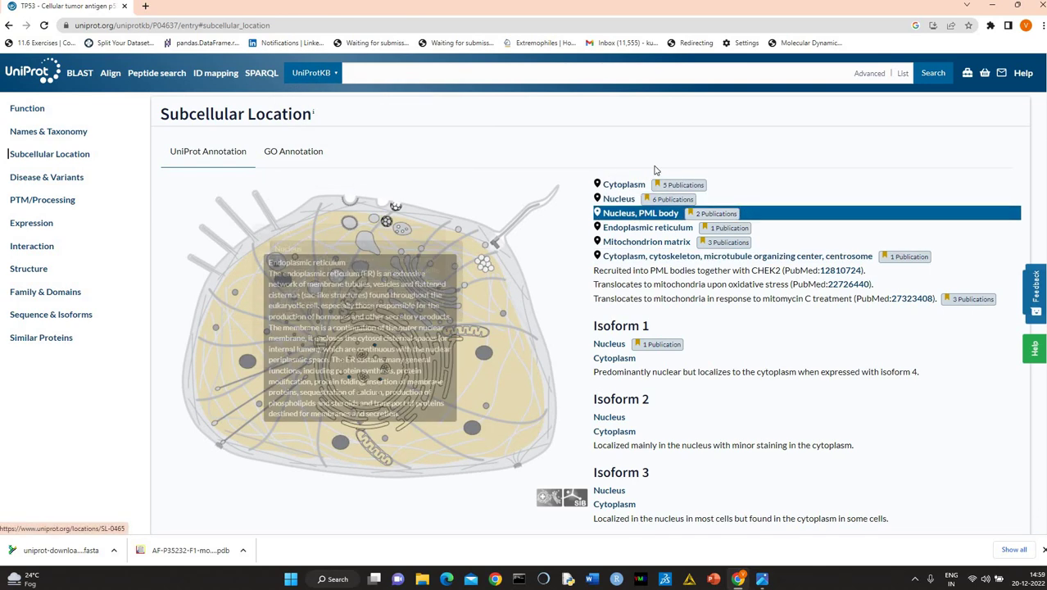
pyautogui.click(33, 226)
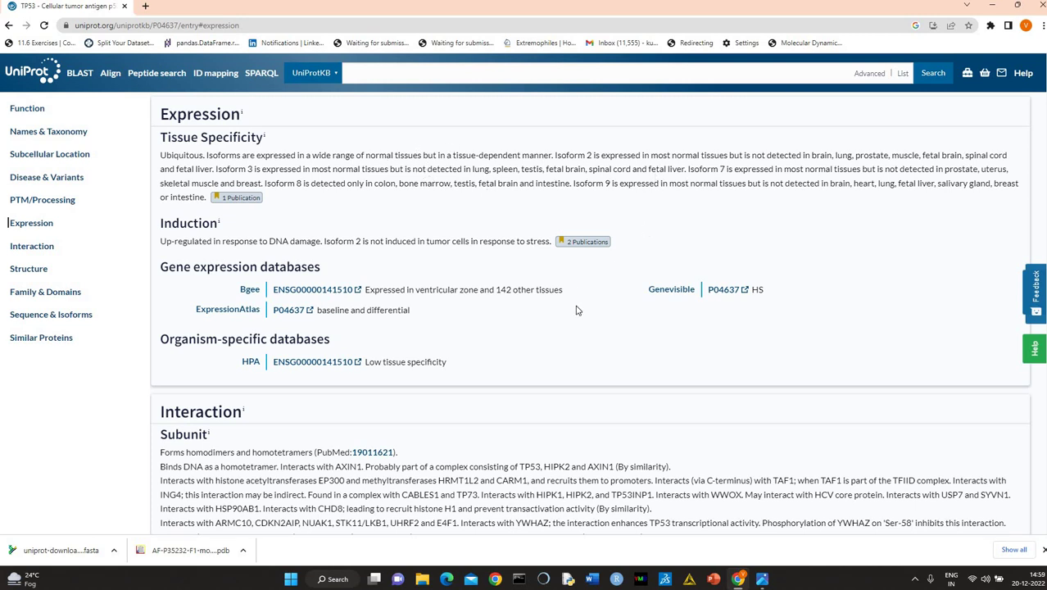
# Scroll from Interaction up through PTM/Processing to the Disease & Variants mutagenesis table
pyautogui.scroll(-3, 576, 310)
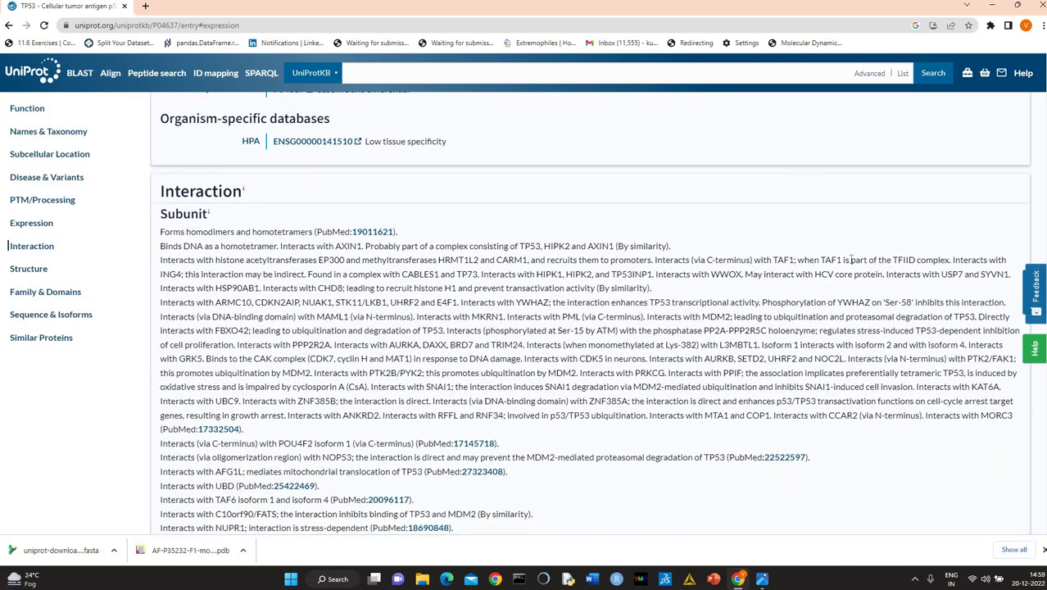
pyautogui.scroll(10, 319, 200)
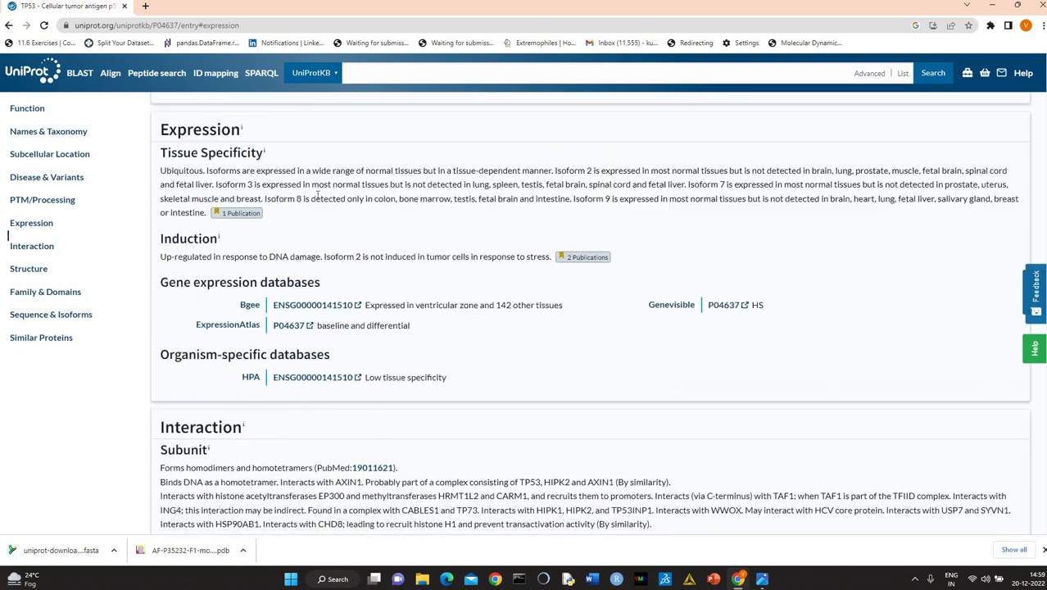
pyautogui.scroll(10, 447, 163)
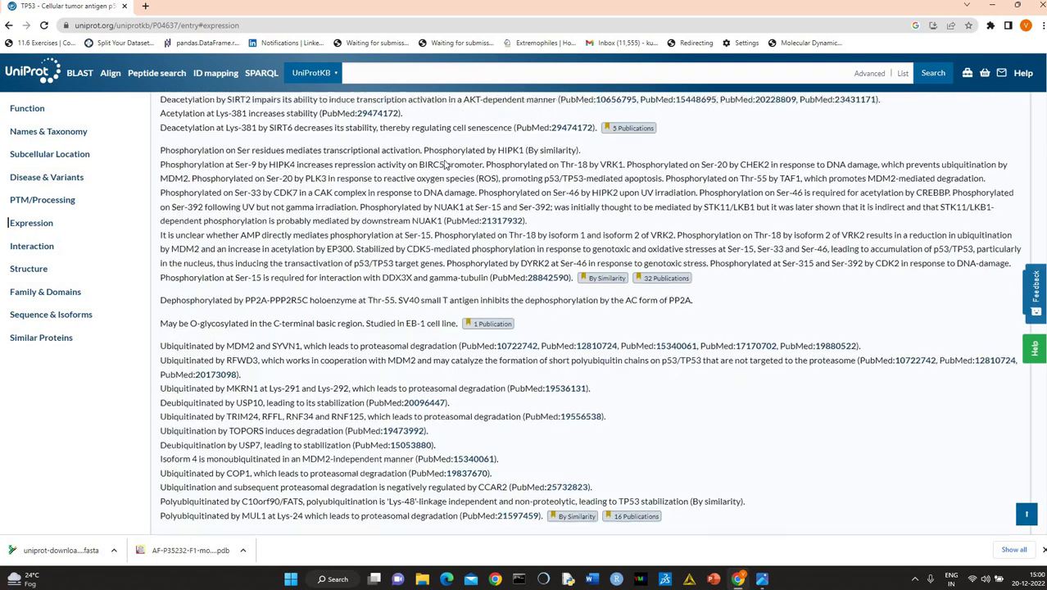
pyautogui.scroll(10, 447, 162)
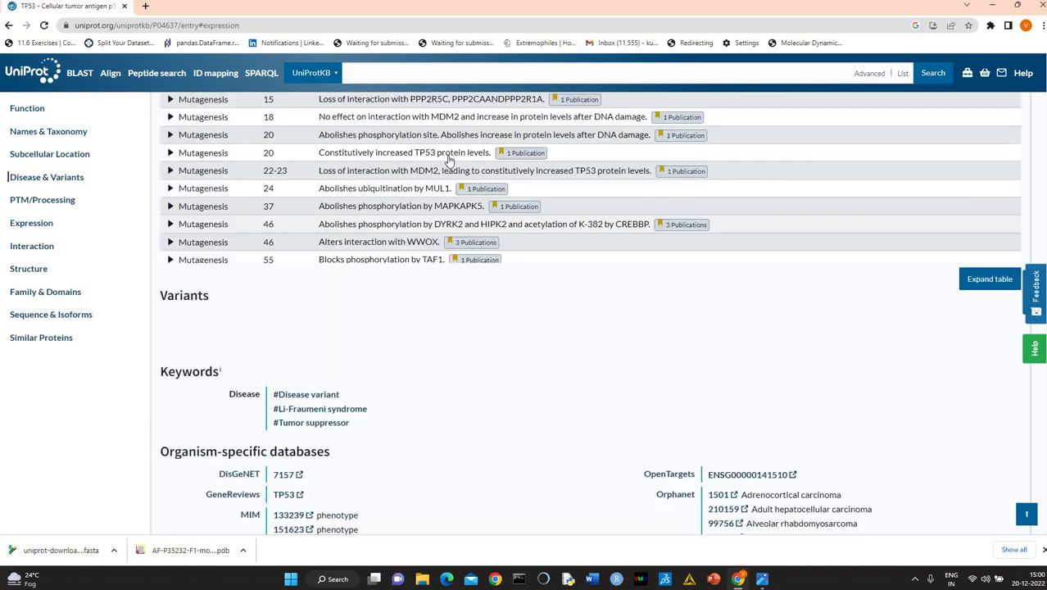